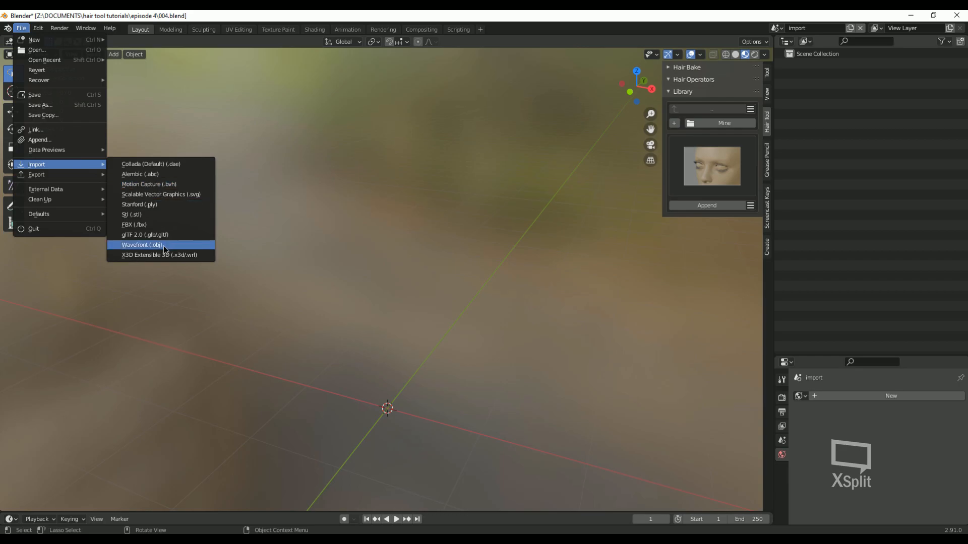
# Step: Import the avatar's body and scalp meshes from a Wavefront OBJ file
pyautogui.doubleClick(383, 117)
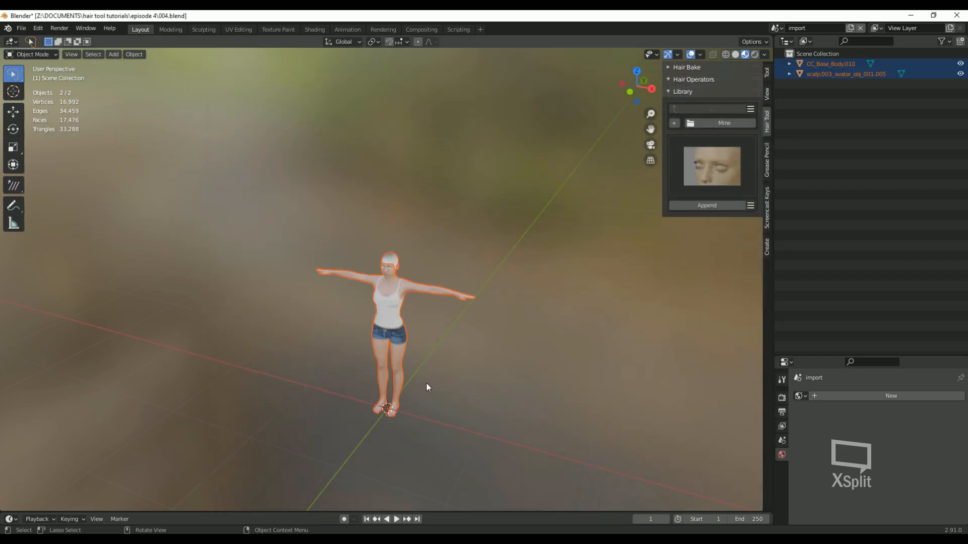
pyautogui.scroll(5, 408, 323)
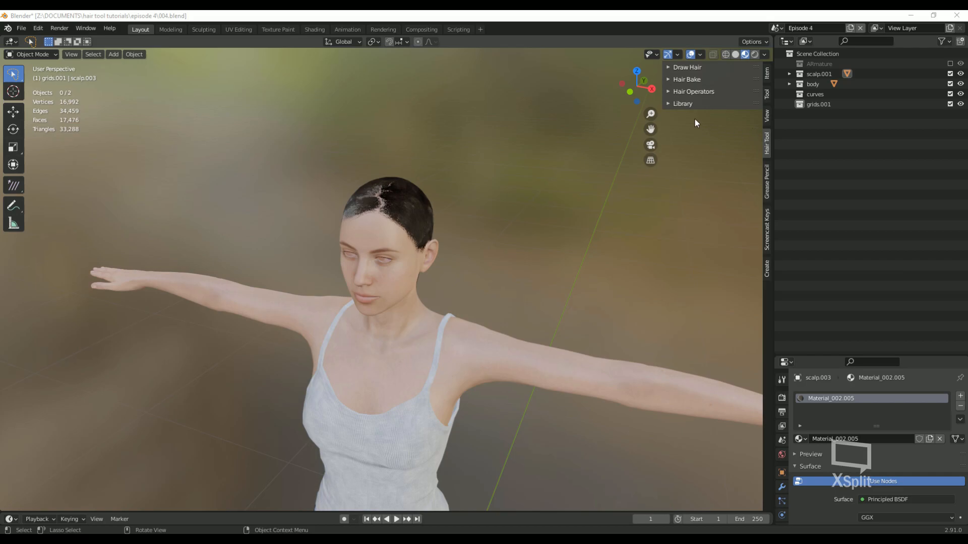
# Step: Append the SideRound hairstyle from the Hair Tool library onto the avatar's head
pyautogui.click(669, 104)
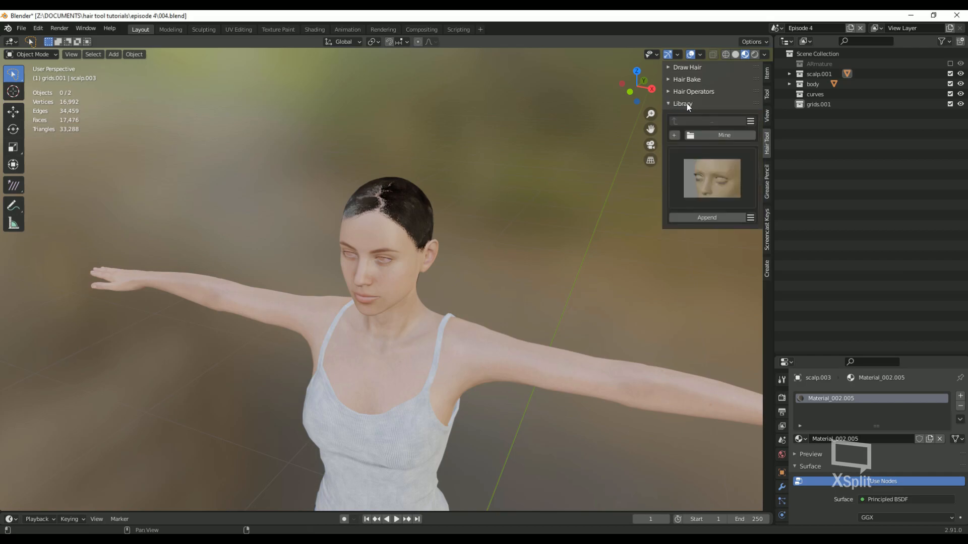
pyautogui.click(709, 181)
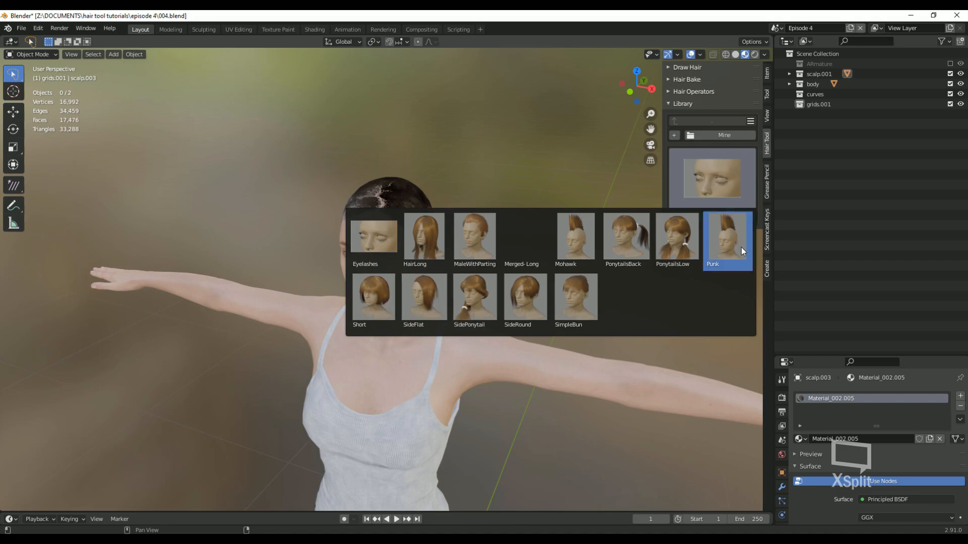
pyautogui.click(527, 295)
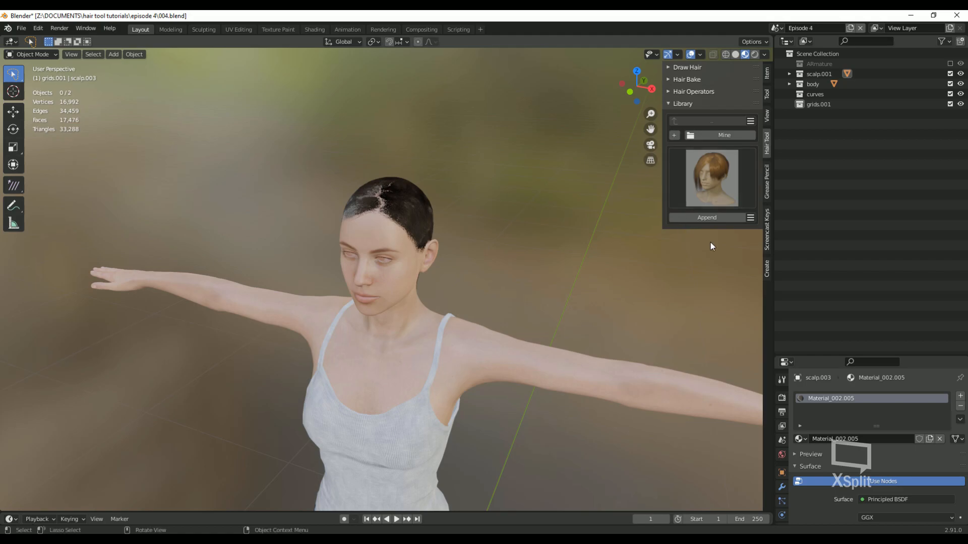
pyautogui.click(713, 217)
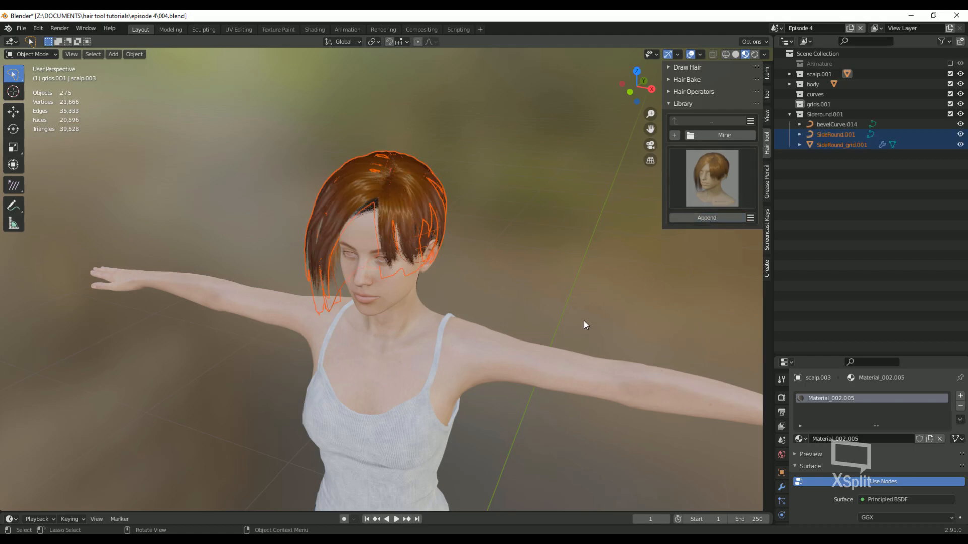
pyautogui.moveTo(582, 322); pyautogui.dragTo(494, 309, button='middle')
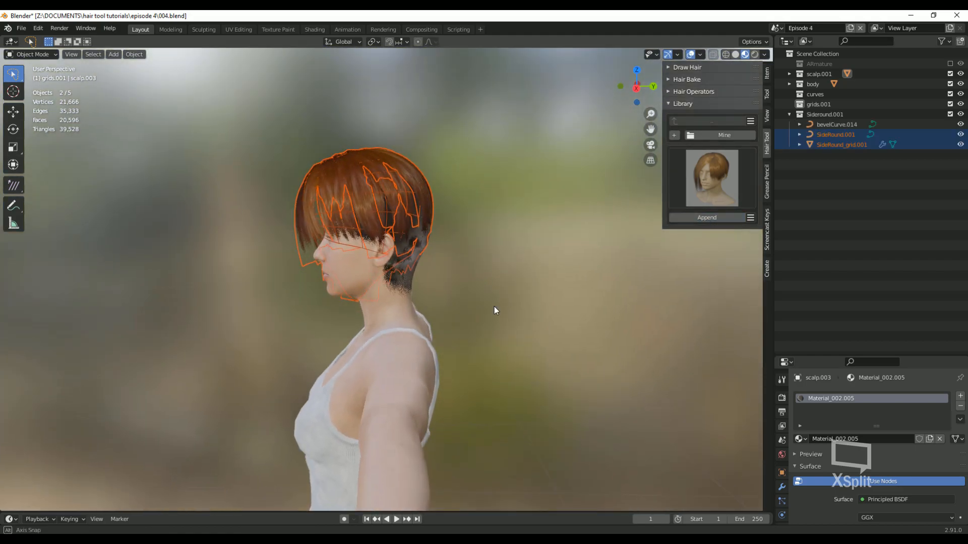
# Step: Delete the appended bevelCurve.014 and SideRound.001 curves, leaving only the hair grid
pyautogui.click(827, 127)
pyautogui.keyDown('ctrl'); pyautogui.click(826, 137); pyautogui.keyUp('ctrl')
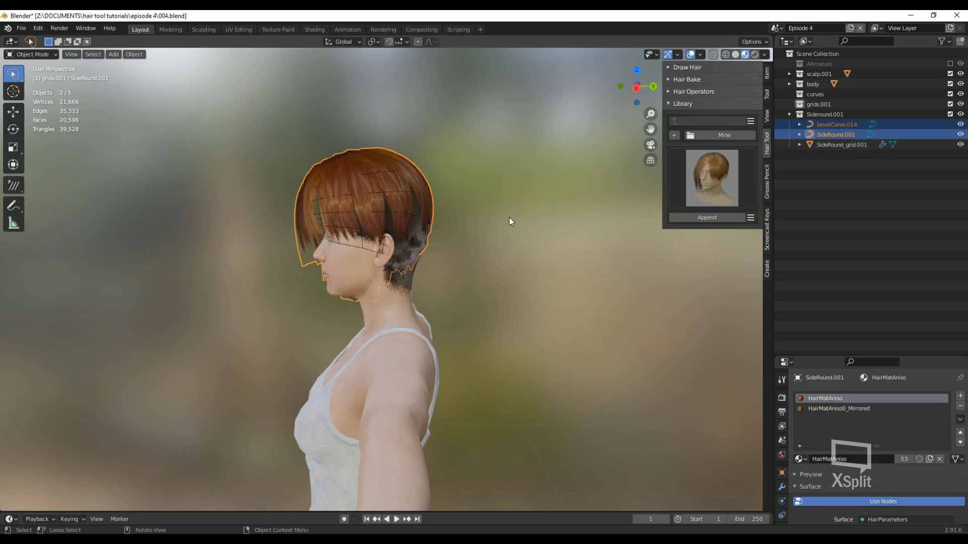
pyautogui.press('Delete')
# Step: Fit the SideRound grid over the scalp in side view by moving it and scaling it to about 0.904
pyautogui.click(841, 124)
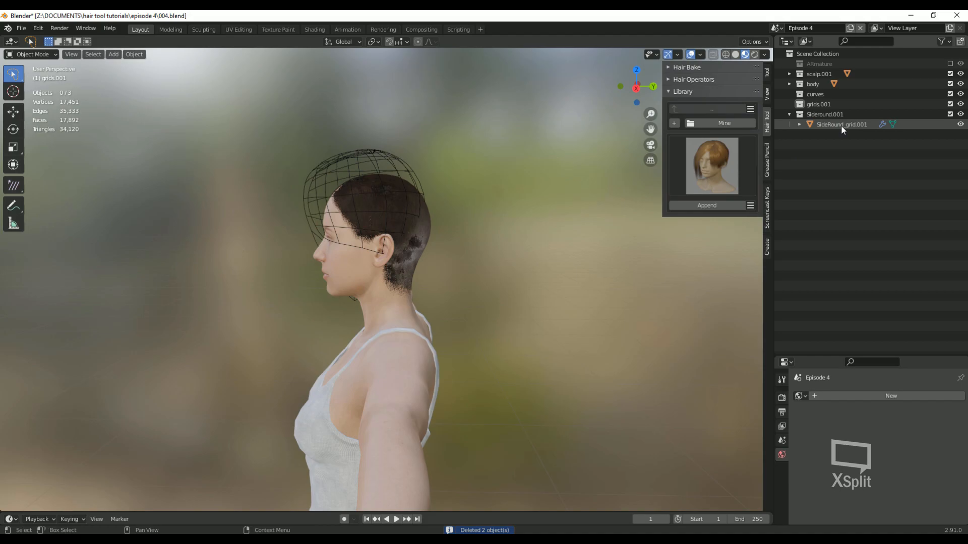
pyautogui.click(636, 88)
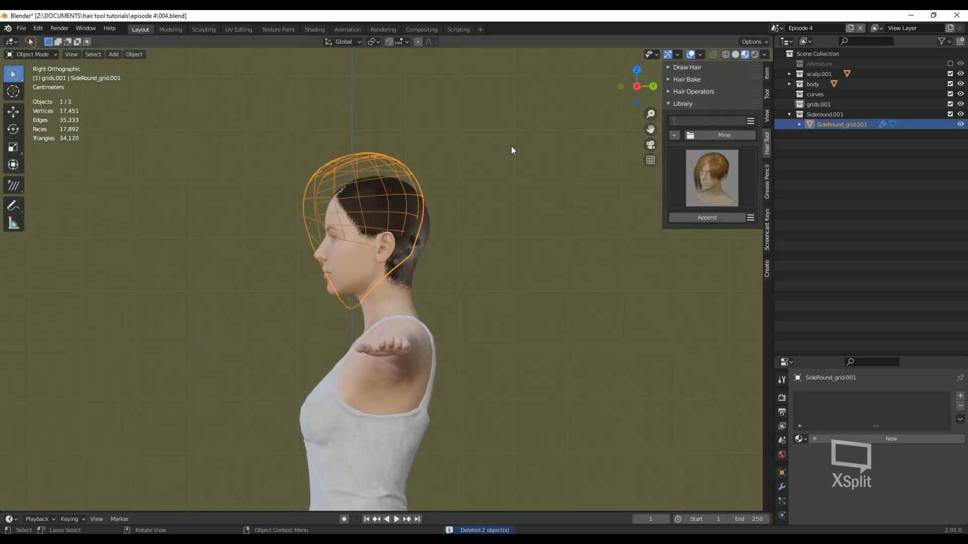
pyautogui.scroll(3, 484, 147)
pyautogui.press('g')
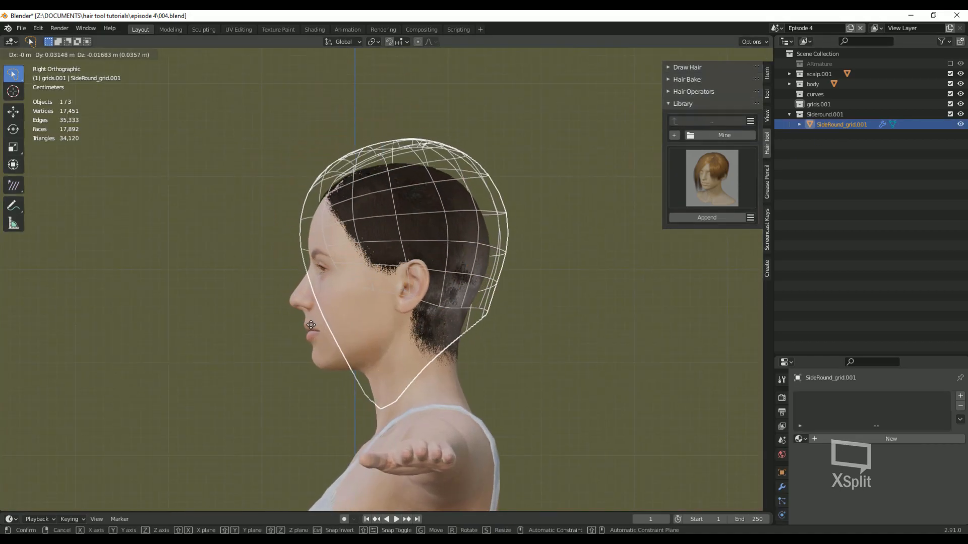
pyautogui.click(305, 334)
pyautogui.click(134, 55)
pyautogui.moveTo(146, 78)
pyautogui.click(269, 90)
# Step: Open the hair grid for mesh editing in front view and enable proportional editing limited to connected geometry
pyautogui.press('Tab')
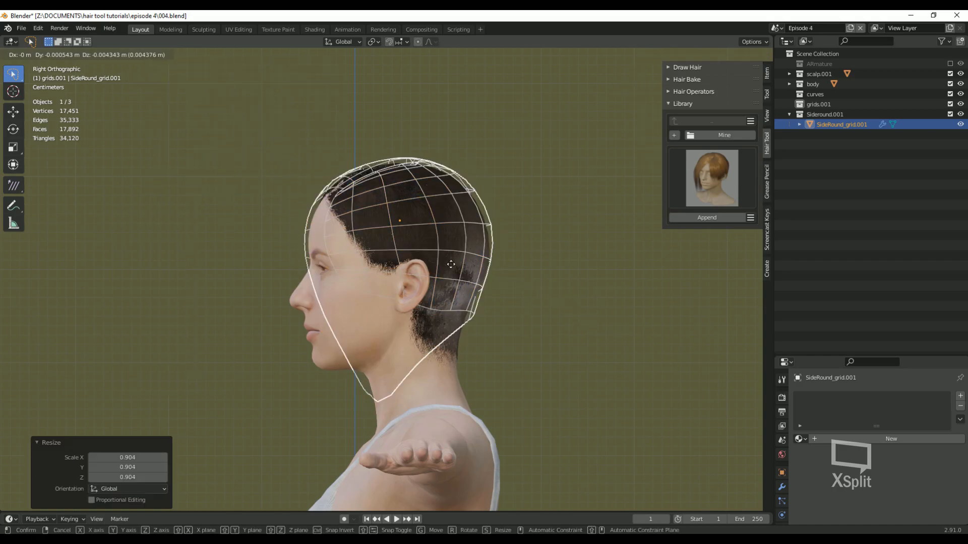
pyautogui.press('KP_1')
pyautogui.click(418, 41)
pyautogui.click(431, 44)
pyautogui.click(413, 59)
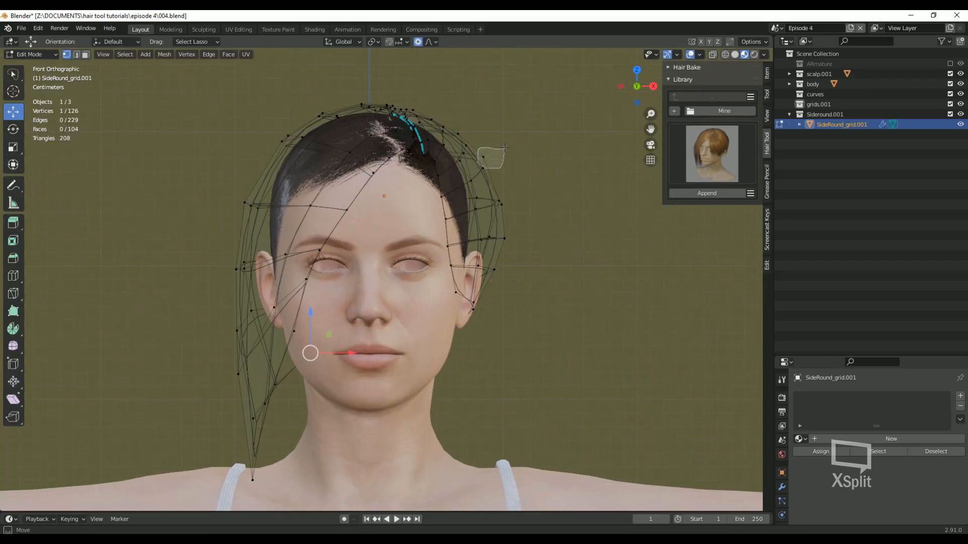
# Step: Pull the grid's outer vertices on both sides of the head inward toward the scalp
pyautogui.moveTo(487, 154); pyautogui.dragTo(491, 174)
pyautogui.press('g')
pyautogui.click(472, 176)
pyautogui.press('g')
pyautogui.moveTo(230, 256); pyautogui.dragTo(245, 297)
pyautogui.press('g')
pyautogui.click(265, 298)
# Step: Move the lowest tip of the grid's long side inward toward the neck
pyautogui.click(272, 377)
pyautogui.click(253, 481)
pyautogui.press('g')
pyautogui.click(295, 483)
# Step: Nudge the grid vertex just above the ear on the long side to fit the head
pyautogui.click(469, 302)
pyautogui.moveTo(470, 302); pyautogui.dragTo(575, 304, button='middle')
pyautogui.click(222, 201)
pyautogui.click(250, 333)
pyautogui.press('g')
pyautogui.click(256, 334)
pyautogui.moveTo(257, 333); pyautogui.dragTo(156, 336, button='middle')
pyautogui.scroll(-5, 383, 302)
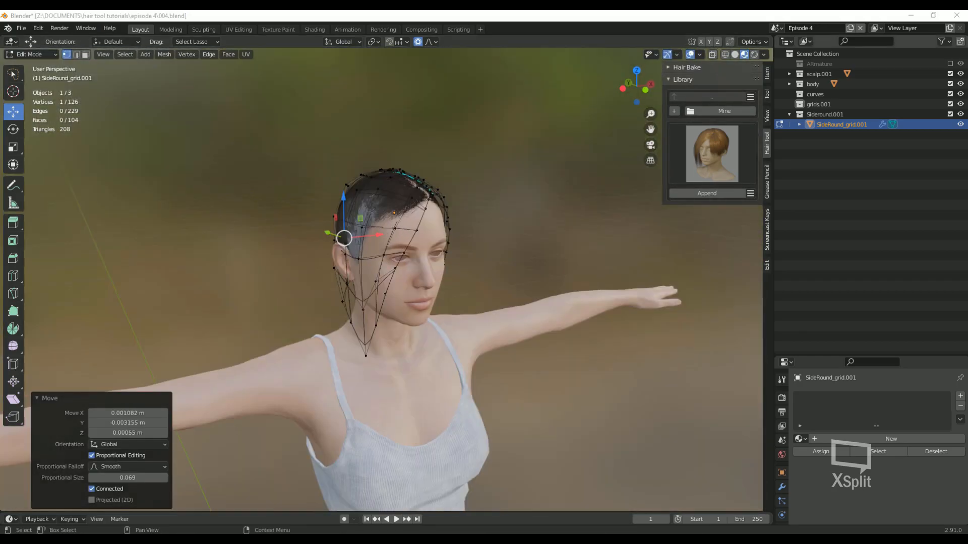
pyautogui.moveTo(353, 358); pyautogui.dragTo(430, 278, button='middle')
pyautogui.scroll(1, 419, 300)
pyautogui.click(429, 209)
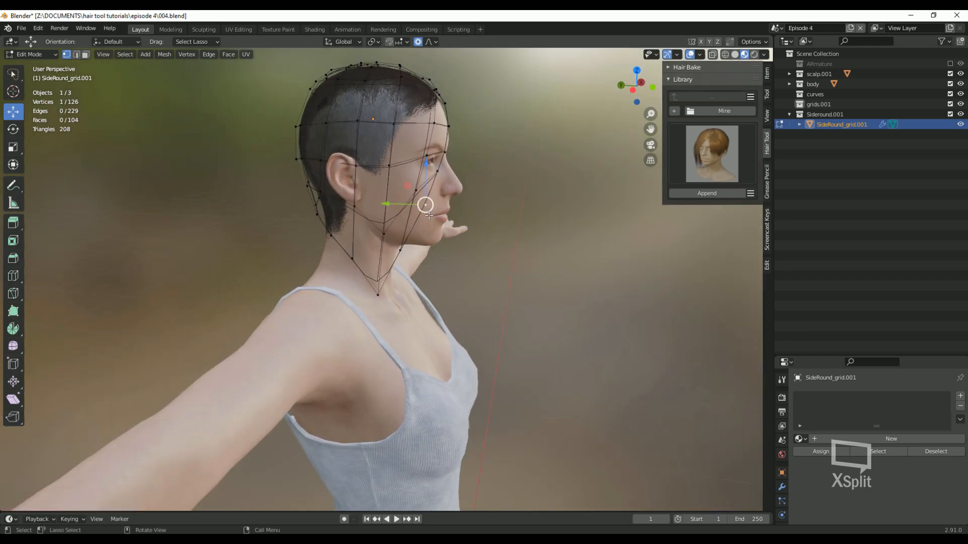
pyautogui.press('g')
pyautogui.scroll(6, 426, 214)
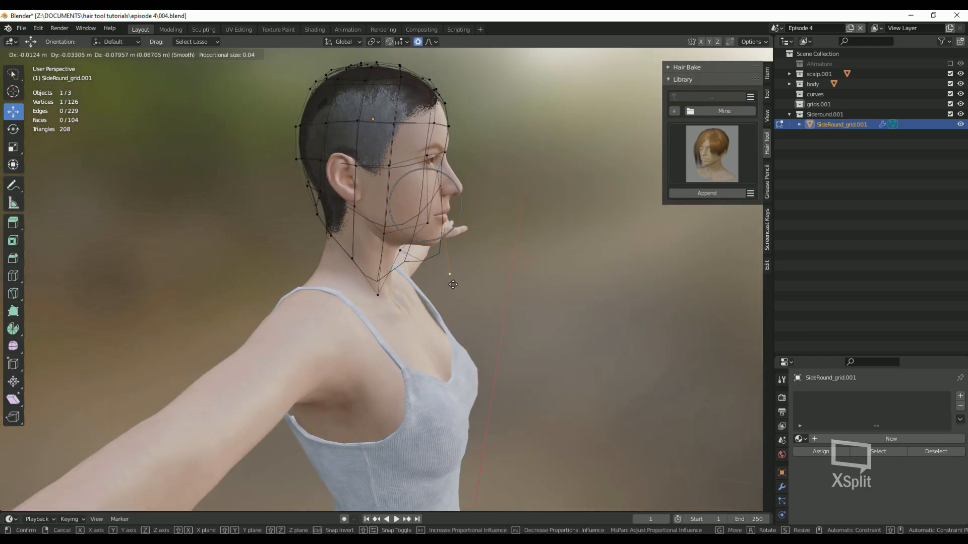
pyautogui.rightClick(426, 270)
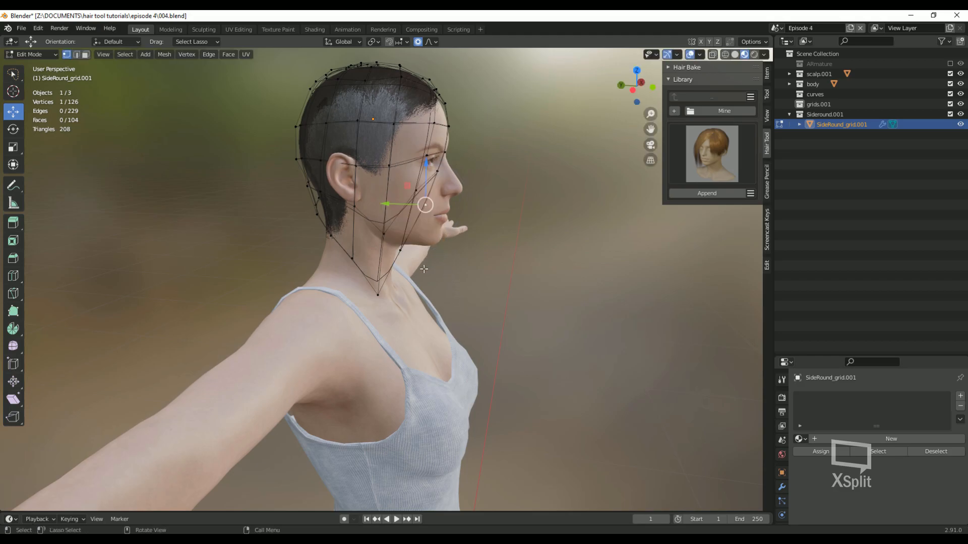
pyautogui.press('g')
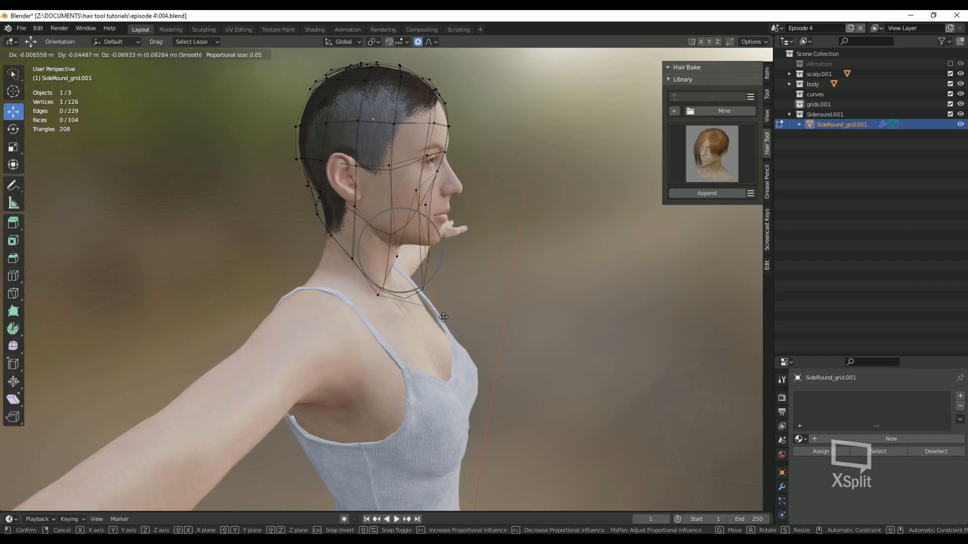
pyautogui.rightClick(410, 300)
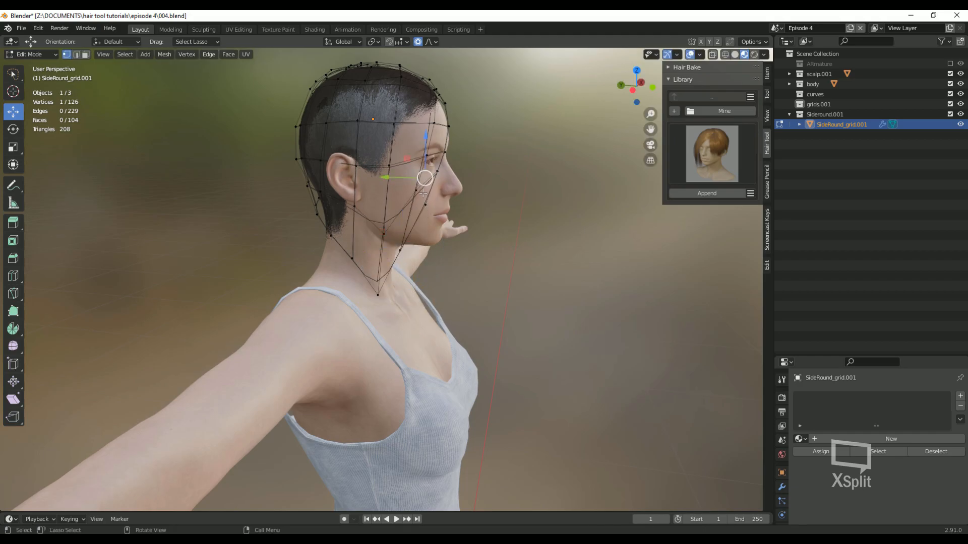
# Step: Pull the front grid vertices beside the cheek and jaw downward using a small proportional size
pyautogui.press('g')
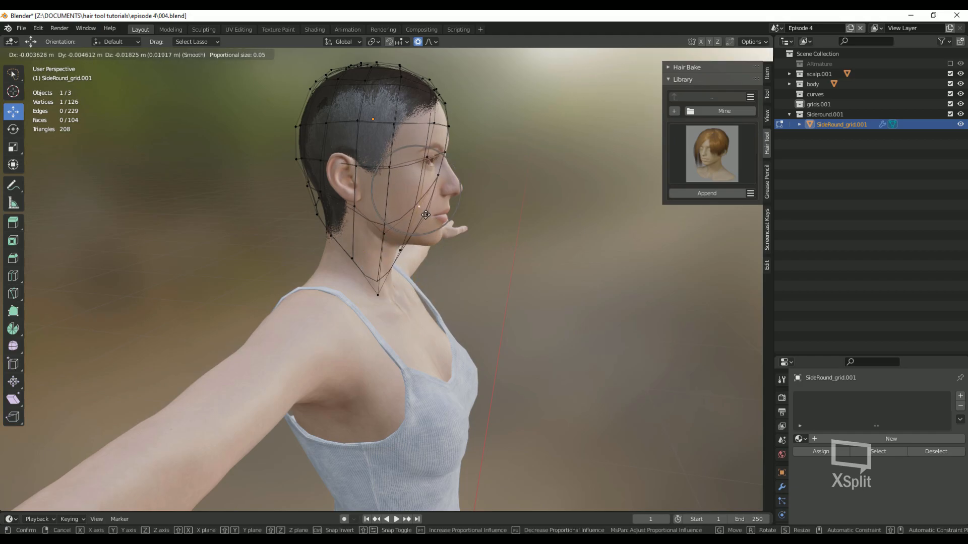
pyautogui.click(434, 224)
pyautogui.click(401, 250)
pyautogui.press('g')
pyautogui.click(417, 283)
# Step: Split the grid along the vertical edge loop behind the ear to separate the front and back sections
pyautogui.click(331, 235)
pyautogui.press('2')
pyautogui.click(356, 243)
pyautogui.click(126, 55)
pyautogui.click(237, 209)
pyautogui.rightClick(305, 349)
pyautogui.click(302, 359)
# Step: Move the lower vertex beside the split away from the neighbouring grid section
pyautogui.press('1')
pyautogui.click(352, 273)
pyautogui.press('g')
pyautogui.click(308, 279)
pyautogui.moveTo(312, 283); pyautogui.dragTo(351, 300, button='middle')
pyautogui.moveTo(454, 302); pyautogui.dragTo(353, 262, button='middle')
# Step: Select the lower edge loops of the grid sections and reposition the front section's bottom edge at neck level
pyautogui.click(76, 54)
pyautogui.click(404, 296)
pyautogui.click(126, 54)
pyautogui.click(237, 209)
pyautogui.press('g')
pyautogui.click(76, 54)
pyautogui.click(448, 300)
pyautogui.click(125, 54)
pyautogui.click(237, 209)
pyautogui.scroll(-2, 474, 313)
pyautogui.moveTo(483, 313); pyautogui.dragTo(387, 342, button='middle')
pyautogui.hotkey('ctrl', 't')
pyautogui.scroll(2, 497, 280)
pyautogui.click(329, 227)
pyautogui.click(391, 310)
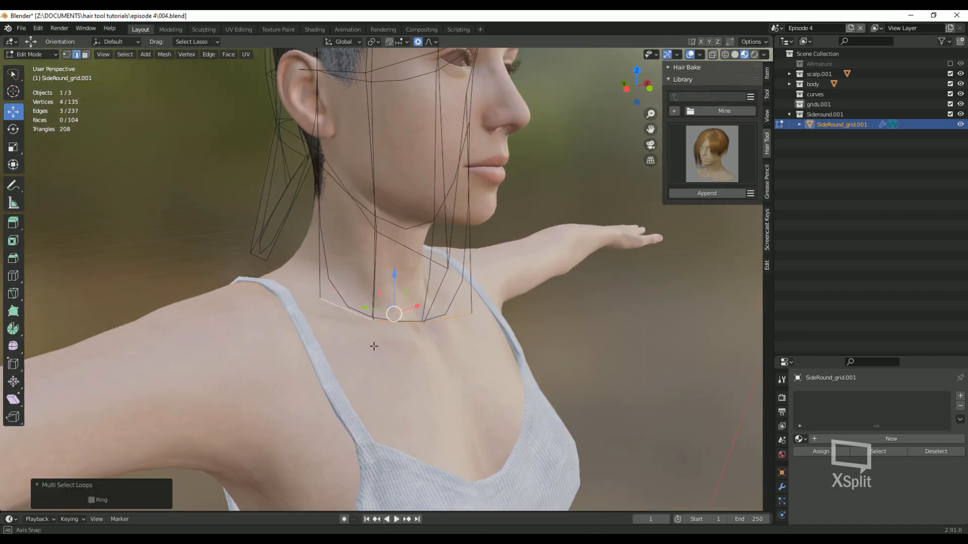
# Step: Rotate the front section's bottom edge about the Z axis and extrude it down over the chest
pyautogui.moveTo(564, 302); pyautogui.dragTo(535, 295, button='middle')
pyautogui.hotkey('ctrl', 't')
pyautogui.press('r')
pyautogui.press('z')
pyautogui.moveTo(513, 342); pyautogui.dragTo(474, 330, button='middle')
pyautogui.click(484, 328)
pyautogui.moveTo(353, 322); pyautogui.dragTo(363, 356, button='middle')
pyautogui.press('e')
pyautogui.click(542, 448)
# Step: Reposition individual vertices of the extruded front section, from below the chin down to its lowest tip
pyautogui.press('1')
pyautogui.scroll(-2, 504, 353)
pyautogui.moveTo(413, 375); pyautogui.dragTo(504, 343, button='middle')
pyautogui.click(343, 303)
pyautogui.press('g')
pyautogui.click(371, 314)
pyautogui.moveTo(371, 314); pyautogui.dragTo(428, 258, button='middle')
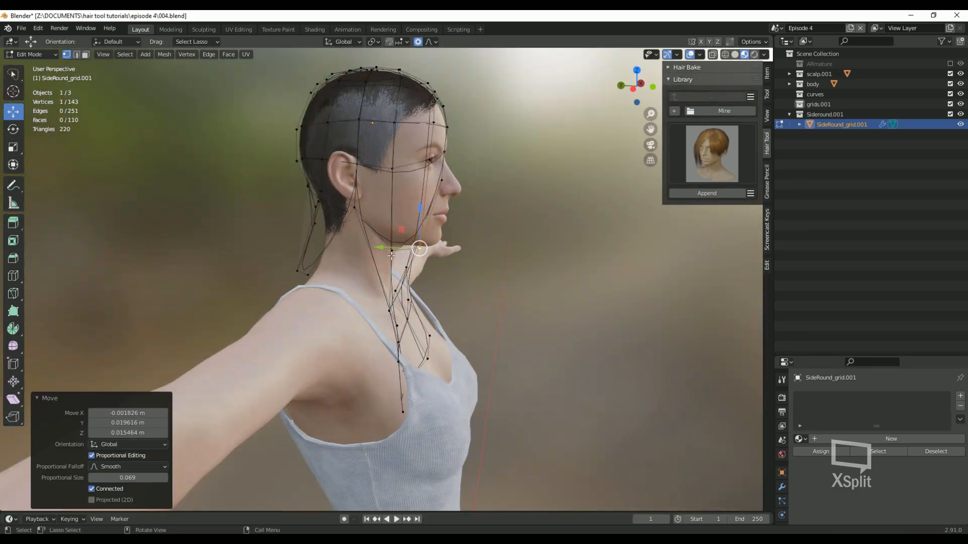
pyautogui.click(405, 411)
pyautogui.press('g')
pyautogui.click(418, 393)
# Step: Adjust the grid's lower side and back vertices so the sections follow the neck
pyautogui.moveTo(403, 373); pyautogui.dragTo(403, 348, button='middle')
pyautogui.click(327, 307)
pyautogui.press('g')
pyautogui.click(301, 304)
pyautogui.moveTo(301, 304); pyautogui.dragTo(389, 233, button='middle')
pyautogui.click(381, 259)
pyautogui.click(346, 229)
pyautogui.press('g')
pyautogui.click(346, 225)
# Step: Reposition the grid vertices near the front of the parting from above to match the hairline
pyautogui.scroll(2, 386, 314)
pyautogui.press('g')
pyautogui.moveTo(387, 314); pyautogui.dragTo(509, 360, button='middle')
pyautogui.click(341, 281)
pyautogui.press('g')
pyautogui.click(355, 323)
pyautogui.press('g')
pyautogui.click(363, 319)
pyautogui.click(259, 281)
pyautogui.press('g')
pyautogui.click(265, 287)
# Step: Align the parting-edge vertices on top of the head with the scalp's part line using a smaller proportional size
pyautogui.click(508, 342)
pyautogui.press('g')
pyautogui.click(497, 348)
pyautogui.click(549, 366)
pyautogui.press('g')
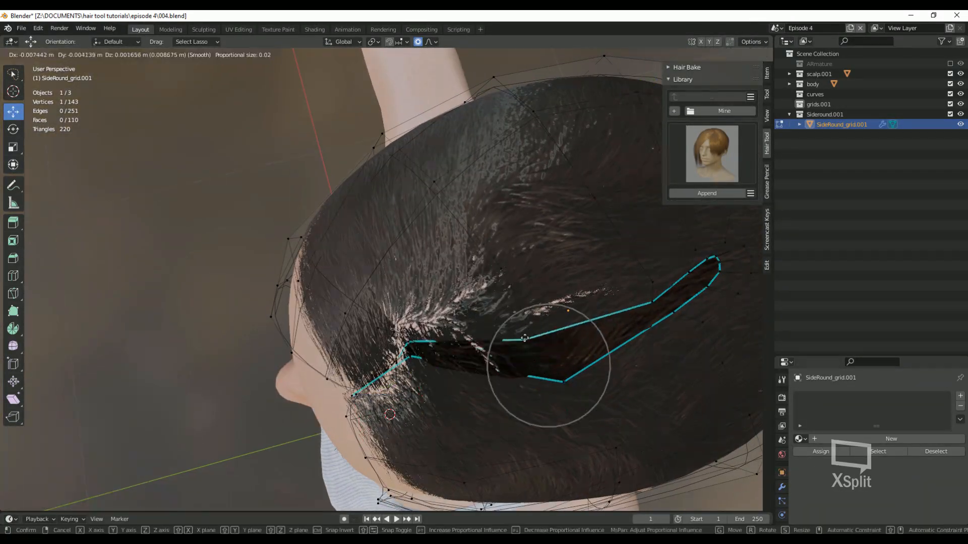
pyautogui.scroll(-10, 620, 245)
pyautogui.click(621, 245)
pyautogui.click(471, 306)
pyautogui.press('g')
pyautogui.click(489, 288)
# Step: Lower the crown vertex beside the parting closer to the scalp
pyautogui.moveTo(489, 288); pyautogui.dragTo(536, 188, button='middle')
pyautogui.scroll(5, 463, 171)
pyautogui.click(466, 182)
pyautogui.press('g')
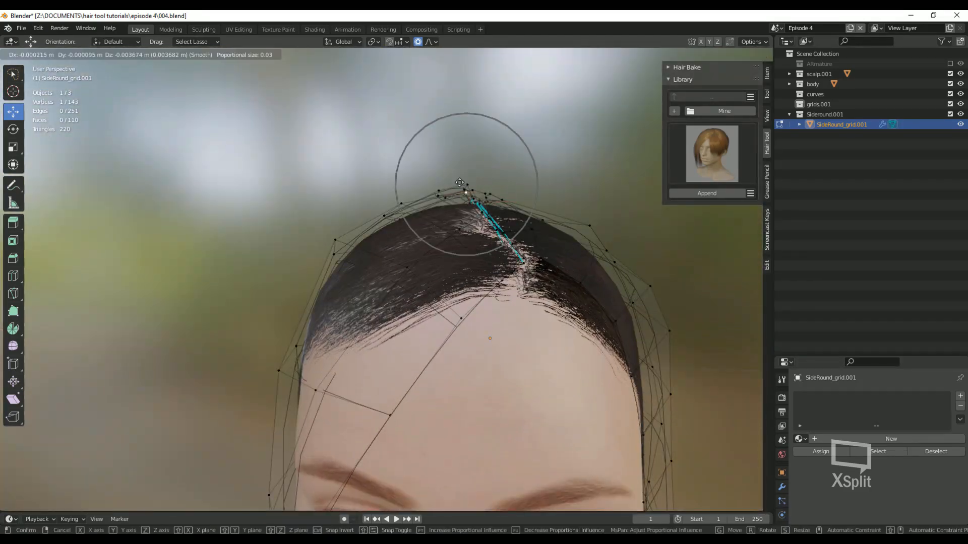
pyautogui.click(460, 180)
pyautogui.scroll(-8, 331, 237)
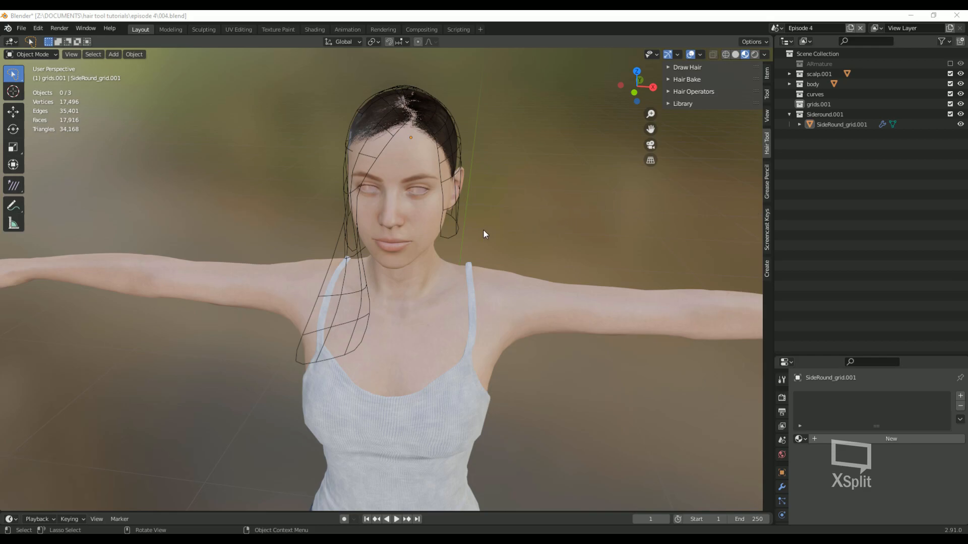
# Step: Generate hair curves from the reshaped SideRound grid surface
pyautogui.click(457, 228)
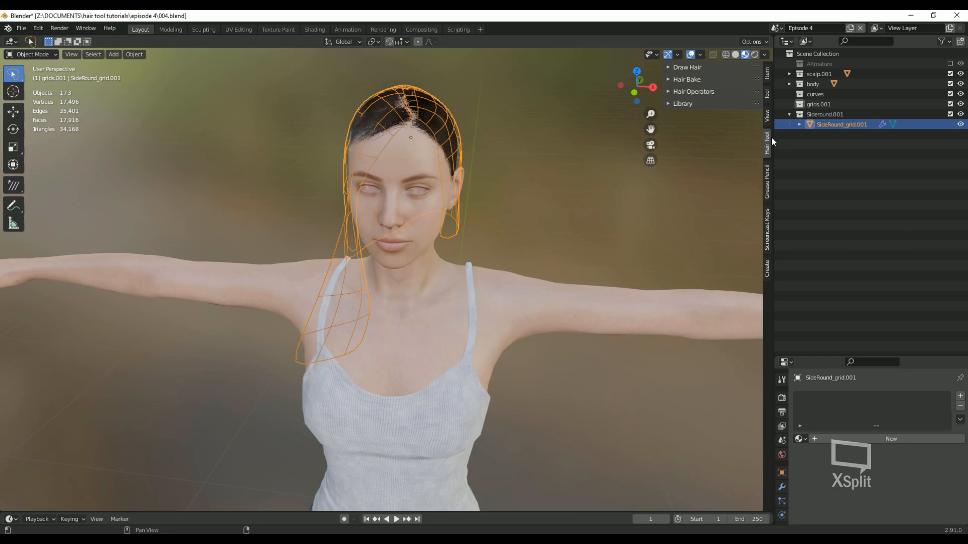
pyautogui.click(666, 92)
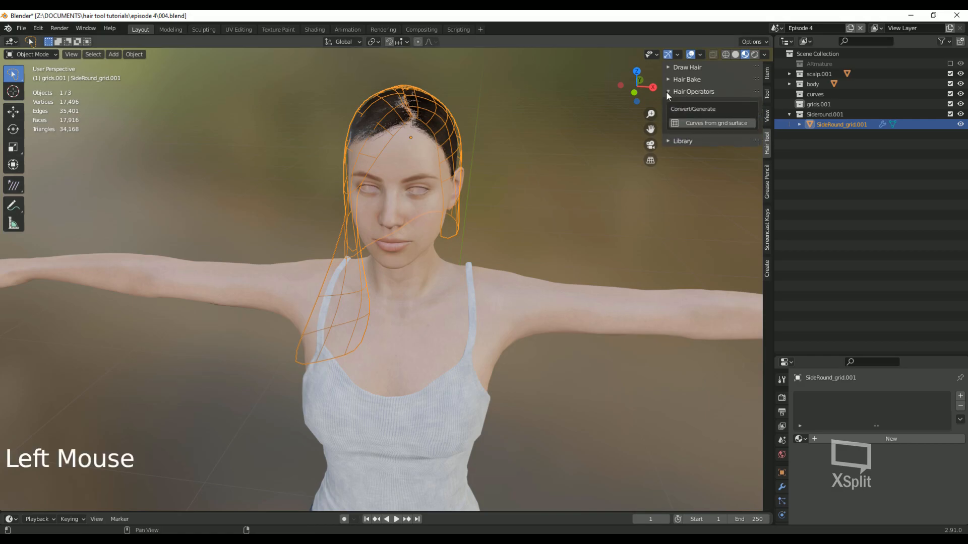
pyautogui.click(713, 123)
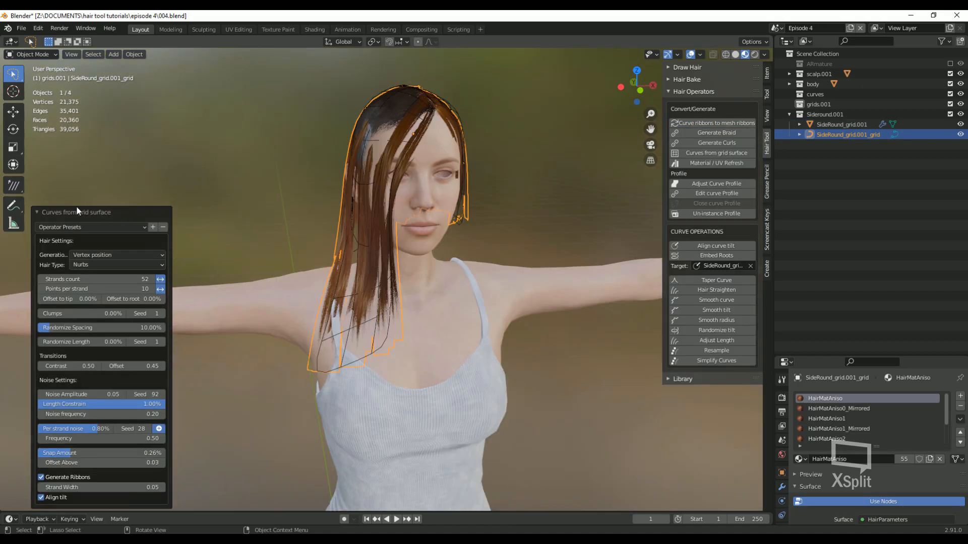
# Step: Try a lower strands count for the generated hair together with a strand width of 0.2
pyautogui.moveTo(101, 279); pyautogui.dragTo(76, 278)
pyautogui.moveTo(212, 312); pyautogui.dragTo(324, 346, button='middle')
pyautogui.click(129, 490)
pyautogui.write('0.2')
pyautogui.press('Return')
pyautogui.moveTo(453, 303); pyautogui.dragTo(312, 297, button='middle')
pyautogui.moveTo(428, 263)
pyautogui.mouseDown(button='middle')
pyautogui.moveTo(313, 257)
pyautogui.moveTo(504, 277)
pyautogui.mouseUp(button='middle')
# Step: Set the strand width to 0.1 and the snap amount to 1.00% while checking the ribbons in solid shading
pyautogui.click(736, 54)
pyautogui.click(122, 488)
pyautogui.write('0.1')
pyautogui.press('Return')
pyautogui.click(122, 488)
pyautogui.press('Return')
pyautogui.moveTo(322, 303); pyautogui.dragTo(303, 403, button='middle')
pyautogui.moveTo(73, 453); pyautogui.dragTo(163, 453)
pyautogui.moveTo(282, 352); pyautogui.dragTo(272, 328, button='middle')
# Step: Set the strands count to 20 and the points per strand to 15, and switch back to material preview
pyautogui.click(101, 279)
pyautogui.write('20')
pyautogui.moveTo(456, 281); pyautogui.dragTo(579, 252, button='middle')
pyautogui.click(745, 55)
pyautogui.moveTo(486, 186); pyautogui.dragTo(509, 282, button='middle')
pyautogui.click(88, 290)
pyautogui.write('15')
pyautogui.press('Return')
# Step: Set the strands count of the generated hair to 25
pyautogui.moveTo(302, 302); pyautogui.dragTo(252, 232, button='middle')
pyautogui.click(114, 279)
pyautogui.write('25')
pyautogui.press('Return')
pyautogui.moveTo(322, 262); pyautogui.dragTo(242, 282, button='middle')
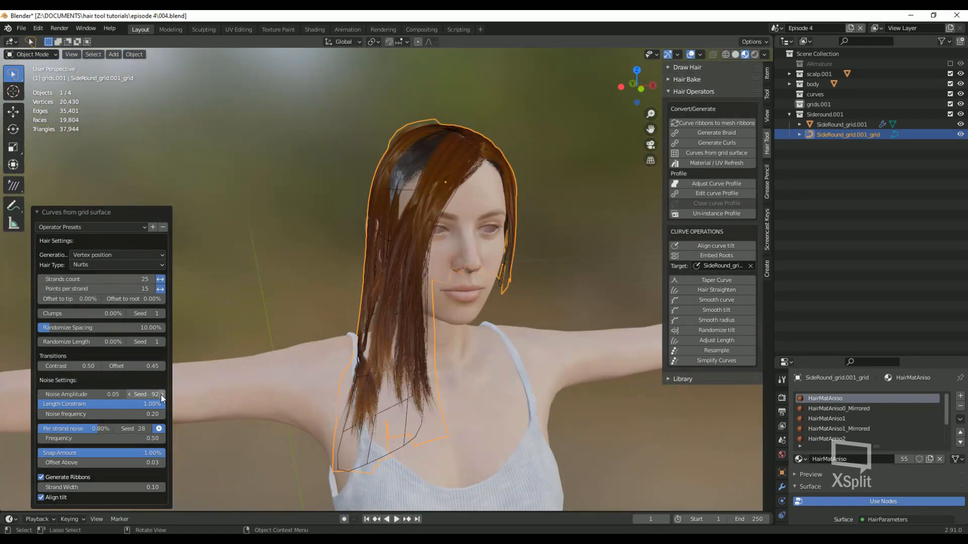
# Step: Change the noise seed to 93 and the per-strand noise seed to 31, and deselect the hair
pyautogui.click(162, 395)
pyautogui.moveTo(262, 363); pyautogui.dragTo(415, 369, button='middle')
pyautogui.click(162, 430)
pyautogui.click(161, 430)
pyautogui.moveTo(303, 353); pyautogui.dragTo(428, 363, button='middle')
pyautogui.click(162, 431)
pyautogui.moveTo(353, 383); pyautogui.dragTo(310, 394, button='middle')
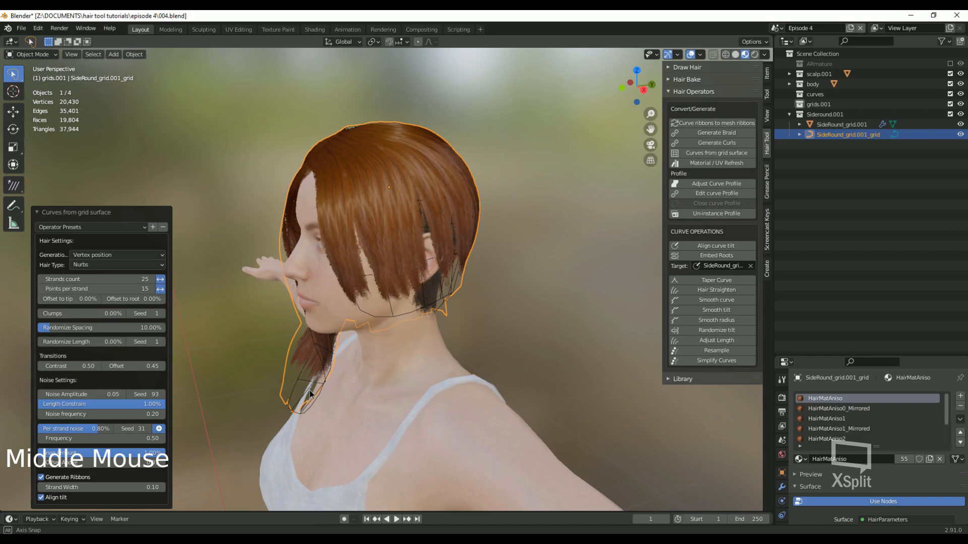
pyautogui.moveTo(309, 394); pyautogui.dragTo(752, 207, button='middle')
pyautogui.hotkey('alt', 'a')
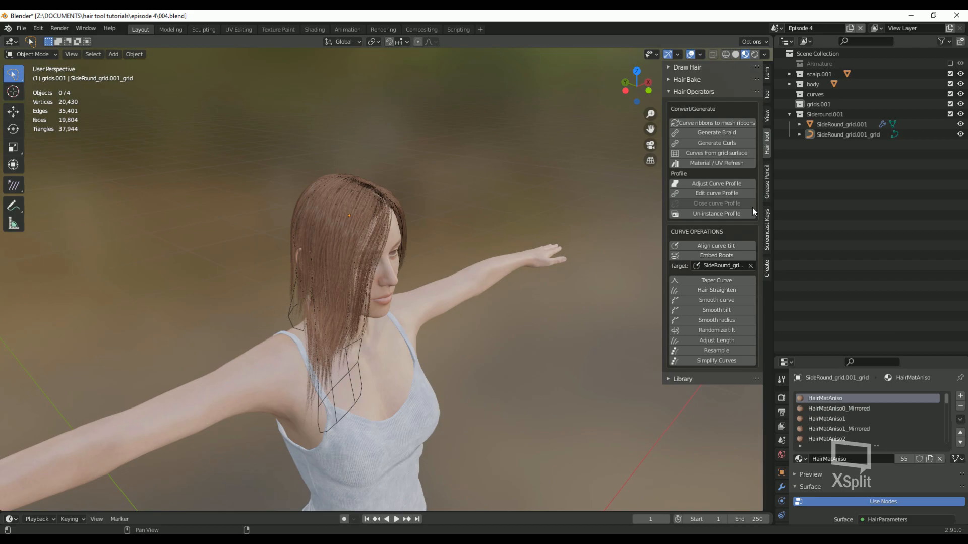
# Step: Edit the generated hair curves, moving a point on a strand beside the face and adjusting the strand's tilt
pyautogui.moveTo(630, 282); pyautogui.dragTo(474, 327, button='middle')
pyautogui.click(848, 134)
pyautogui.press('Tab')
pyautogui.scroll(4, 333, 282)
pyautogui.moveTo(322, 287); pyautogui.dragTo(403, 297, button='middle')
pyautogui.click(351, 313)
pyautogui.press('g')
pyautogui.click(361, 336)
pyautogui.moveTo(413, 388); pyautogui.dragTo(340, 401, button='middle')
pyautogui.hotkey('ctrl', 't')
pyautogui.click(312, 376)
pyautogui.click(318, 383)
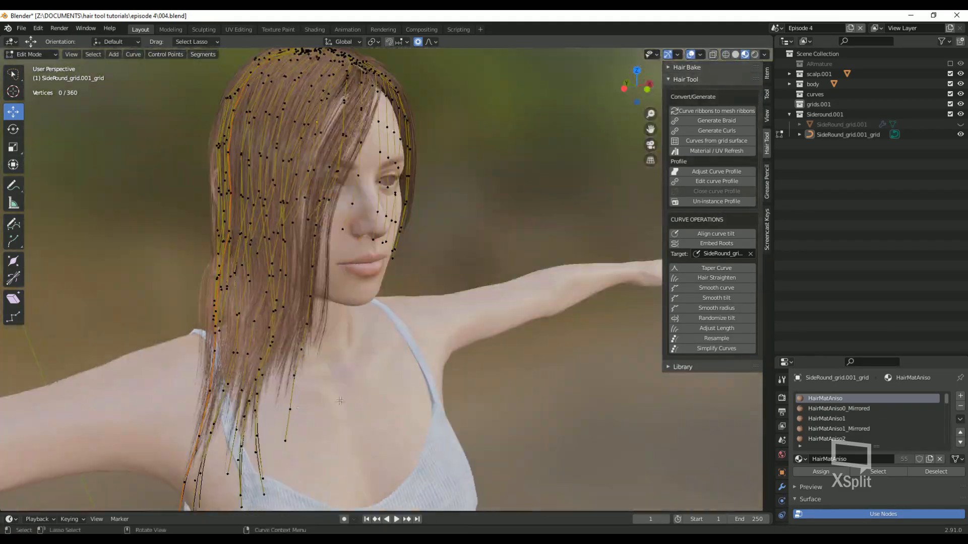
# Step: Move the stray strand's lower control point to a better place with proportional editing
pyautogui.scroll(-3, 340, 401)
pyautogui.click(268, 404)
pyautogui.moveTo(268, 404); pyautogui.dragTo(370, 398, button='middle')
pyautogui.press('g')
pyautogui.click(375, 259)
pyautogui.click(415, 322)
# Step: Reposition control points along the long front strands so they fall over the shoulder and chest
pyautogui.moveTo(414, 322); pyautogui.dragTo(239, 245, button='middle')
pyautogui.scroll(3, 239, 245)
pyautogui.click(194, 283)
pyautogui.press('g')
pyautogui.click(204, 312)
pyautogui.moveTo(222, 373); pyautogui.dragTo(296, 355, button='middle')
pyautogui.press('g')
pyautogui.click(370, 388)
pyautogui.click(301, 327)
pyautogui.press('g')
pyautogui.click(296, 330)
pyautogui.click(454, 393)
pyautogui.scroll(-1, 472, 400)
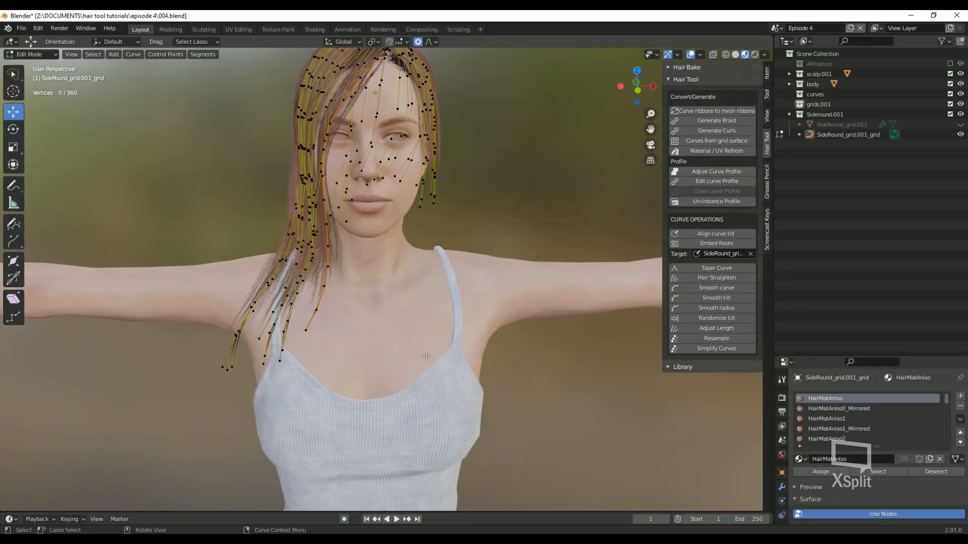
# Step: Shift a strand's control point, adjusting it from two viewing angles
pyautogui.moveTo(472, 399); pyautogui.dragTo(580, 403, button='middle')
pyautogui.click(445, 350)
pyautogui.press('g')
pyautogui.click(470, 353)
pyautogui.moveTo(470, 353)
pyautogui.mouseDown(button='middle')
pyautogui.moveTo(514, 358)
pyautogui.moveTo(405, 367)
pyautogui.moveTo(456, 347)
pyautogui.mouseUp(button='middle')
pyautogui.press('g')
pyautogui.click(497, 360)
# Step: Move another strand control point and check its placement up close
pyautogui.click(482, 299)
pyautogui.press('g')
pyautogui.scroll(5, 484, 297)
pyautogui.click(474, 298)
pyautogui.moveTo(474, 298)
pyautogui.mouseDown(button='middle')
pyautogui.moveTo(466, 277)
pyautogui.moveTo(534, 284)
pyautogui.moveTo(449, 297)
pyautogui.mouseUp(button='middle')
pyautogui.scroll(-5, 448, 298)
# Step: Select a group of hair points with their linked strands and hide them
pyautogui.moveTo(527, 323); pyautogui.dragTo(474, 386)
pyautogui.hotkey('ctrl', 'l')
pyautogui.press('h')
pyautogui.scroll(5, 454, 312)
pyautogui.moveTo(328, 287)
pyautogui.mouseDown(button='middle')
pyautogui.moveTo(409, 284)
pyautogui.moveTo(392, 295)
pyautogui.moveTo(411, 297)
pyautogui.mouseUp(button='middle')
# Step: Adjust three control points on the strands that remain visible
pyautogui.click(412, 279)
pyautogui.press('g')
pyautogui.click(411, 280)
pyautogui.click(359, 312)
pyautogui.press('g')
pyautogui.click(377, 307)
pyautogui.click(413, 425)
pyautogui.press('g')
pyautogui.click(395, 433)
# Step: Nudge two upper strand points slightly from a rotated view
pyautogui.moveTo(398, 399); pyautogui.dragTo(290, 375, button='middle')
pyautogui.click(374, 268)
pyautogui.moveTo(378, 292); pyautogui.dragTo(469, 297, button='middle')
pyautogui.click(358, 277)
pyautogui.press('g')
pyautogui.click(362, 277)
pyautogui.click(399, 275)
pyautogui.press('g')
pyautogui.click(401, 275)
# Step: Reposition successive control points down the length of the strands to smooth their fall
pyautogui.click(373, 283)
pyautogui.press('g')
pyautogui.click(347, 327)
pyautogui.press('g')
pyautogui.click(357, 331)
pyautogui.click(342, 367)
pyautogui.press('g')
pyautogui.click(338, 370)
pyautogui.click(343, 404)
pyautogui.press('g')
pyautogui.click(378, 409)
pyautogui.moveTo(379, 348); pyautogui.dragTo(373, 313, button='middle')
# Step: Return to Object Mode, deselect the hair and save the file
pyautogui.click(32, 55)
pyautogui.click(39, 65)
pyautogui.click(212, 222)
pyautogui.moveTo(227, 242); pyautogui.dragTo(383, 221, button='middle')
pyautogui.hotkey('ctrl', 's')
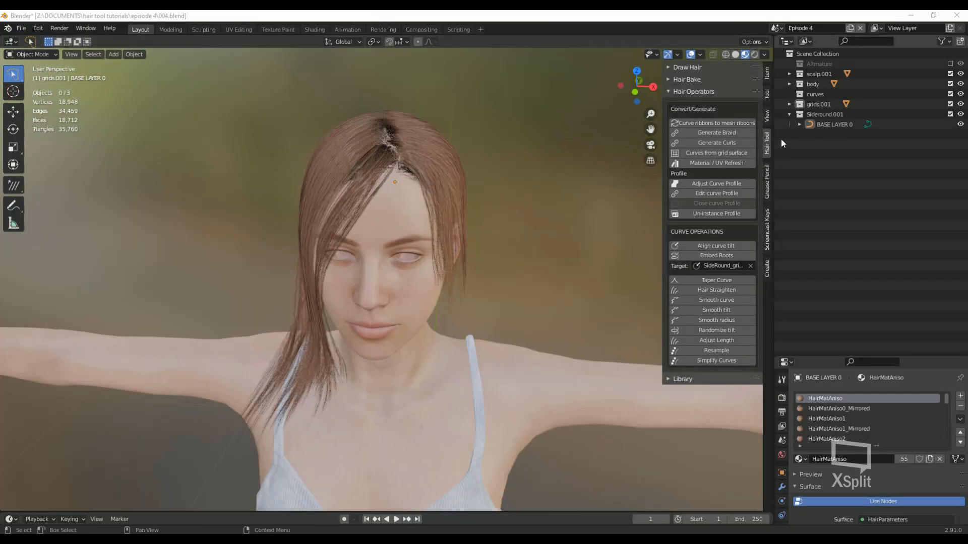
# Step: Duplicate the BASE LAYER 0 hair in place and rename the copy LAYER 1
pyautogui.click(832, 126)
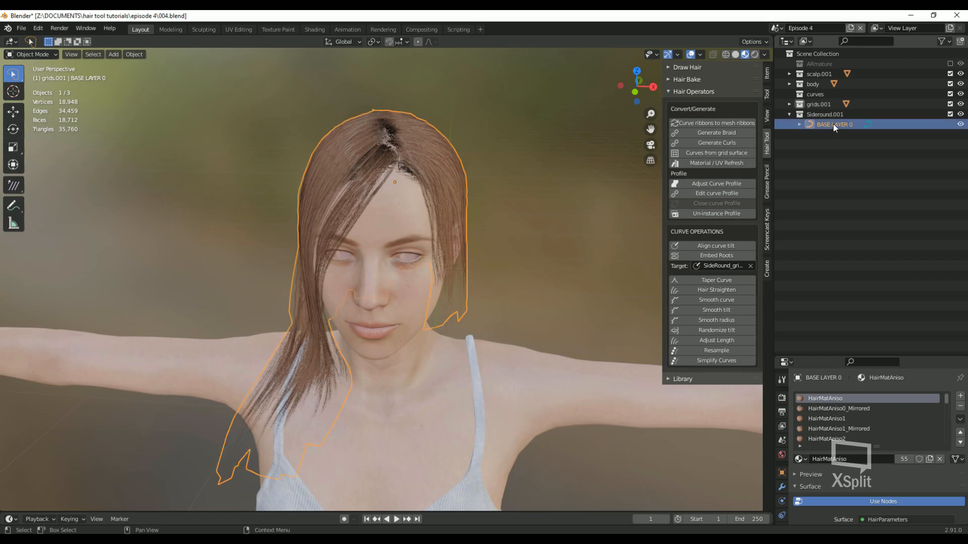
pyautogui.hotkey('shift', 'd')
pyautogui.rightClick(470, 215)
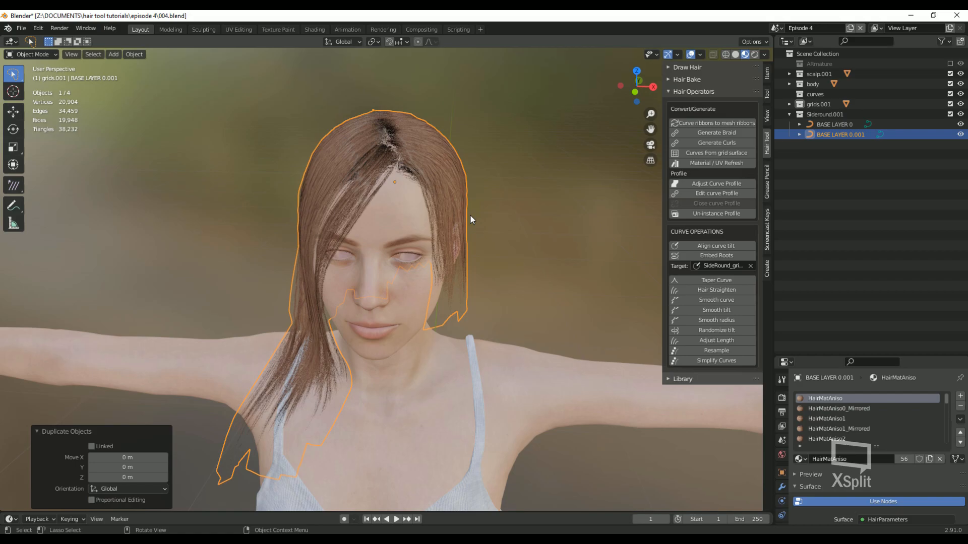
# Step: Un-instance the curve profile of LAYER 1 and keep that layer selected
pyautogui.click(666, 90)
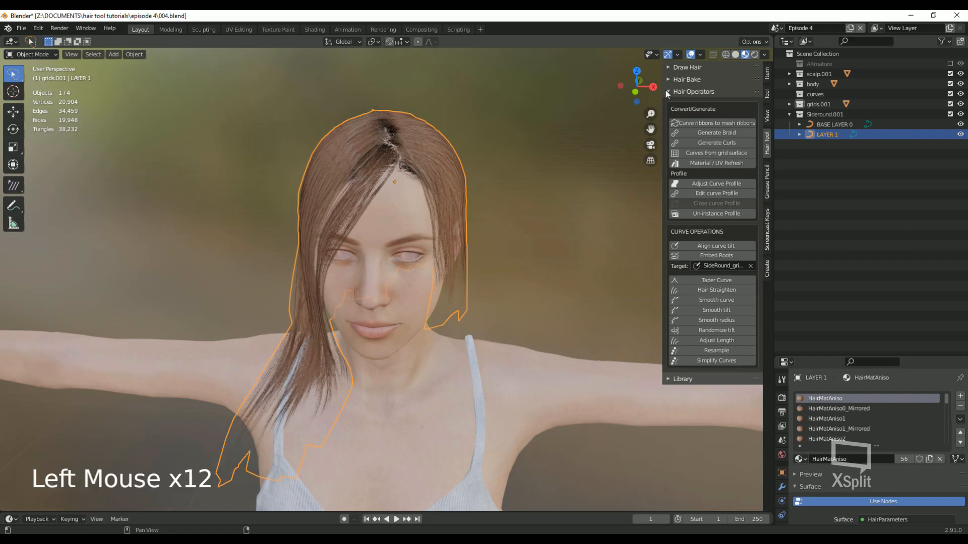
pyautogui.click(715, 212)
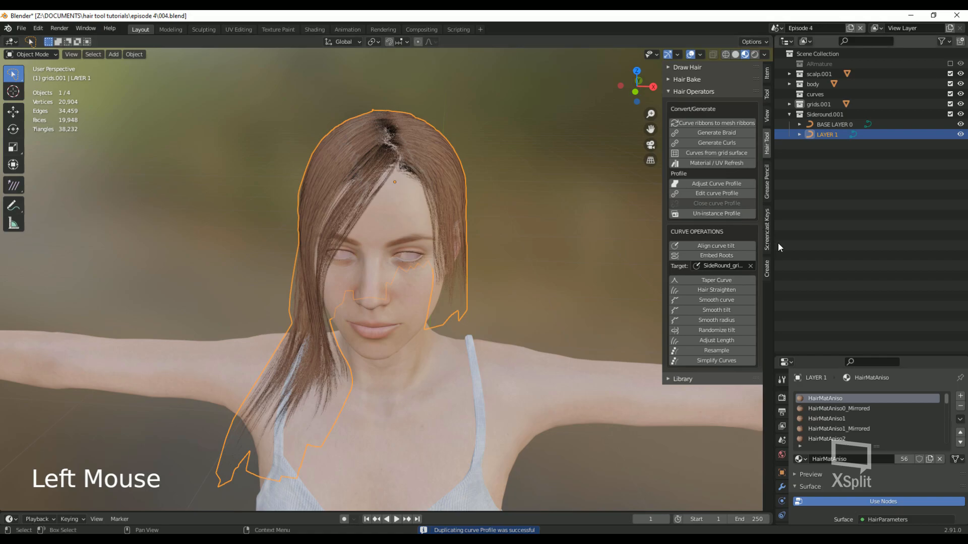
pyautogui.click(821, 136)
pyautogui.click(824, 136)
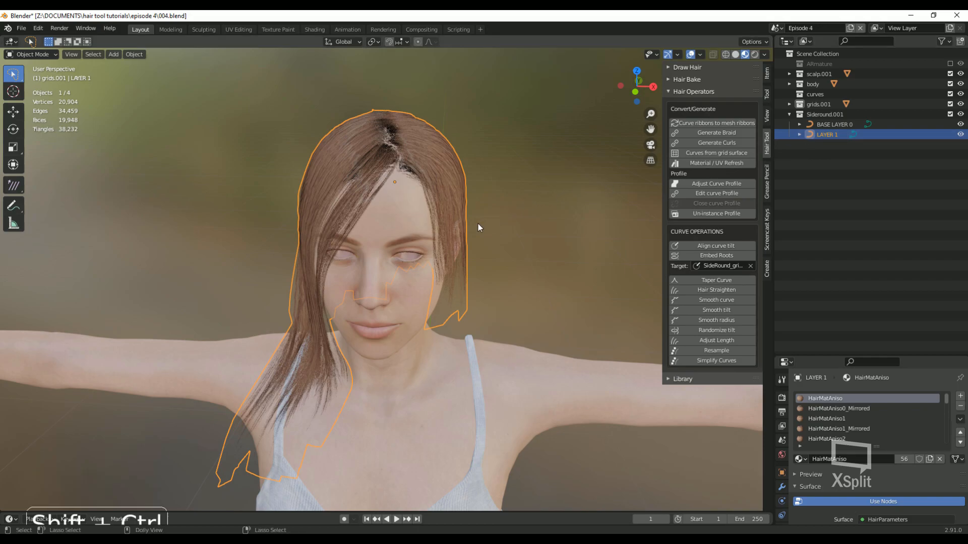
# Step: Regenerate LAYER 1 with Curves from grid surface and change its noise seed to 97
pyautogui.hotkey('shift', 'ctrl', 'h')
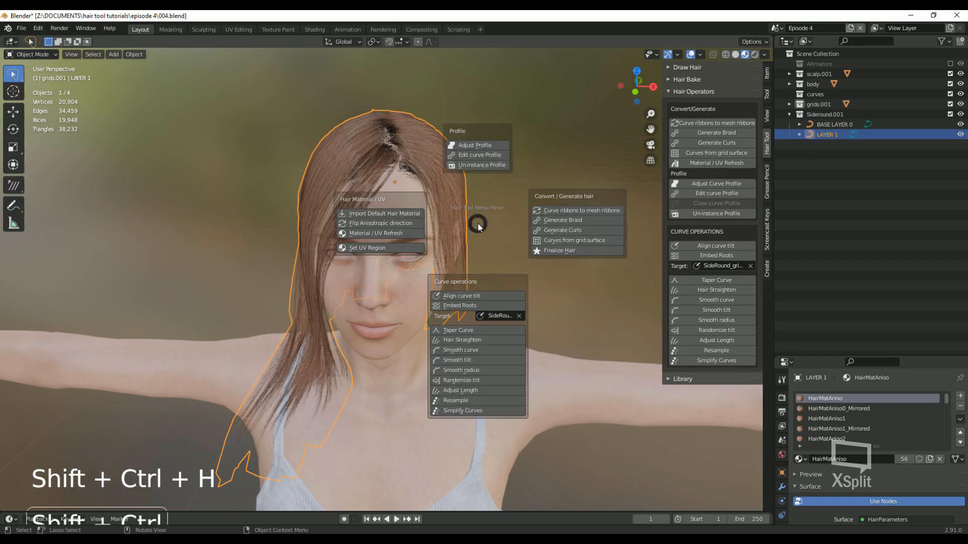
pyautogui.click(591, 240)
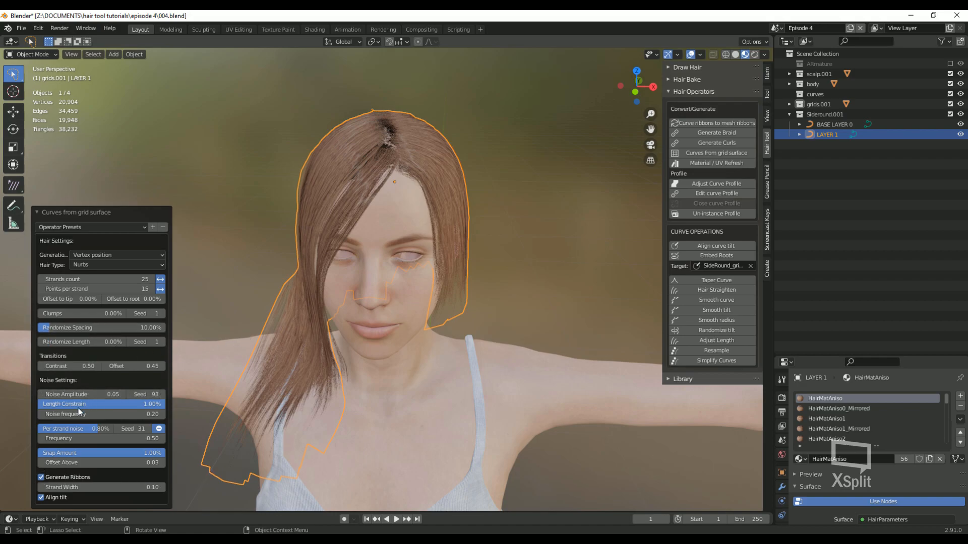
pyautogui.click(162, 394)
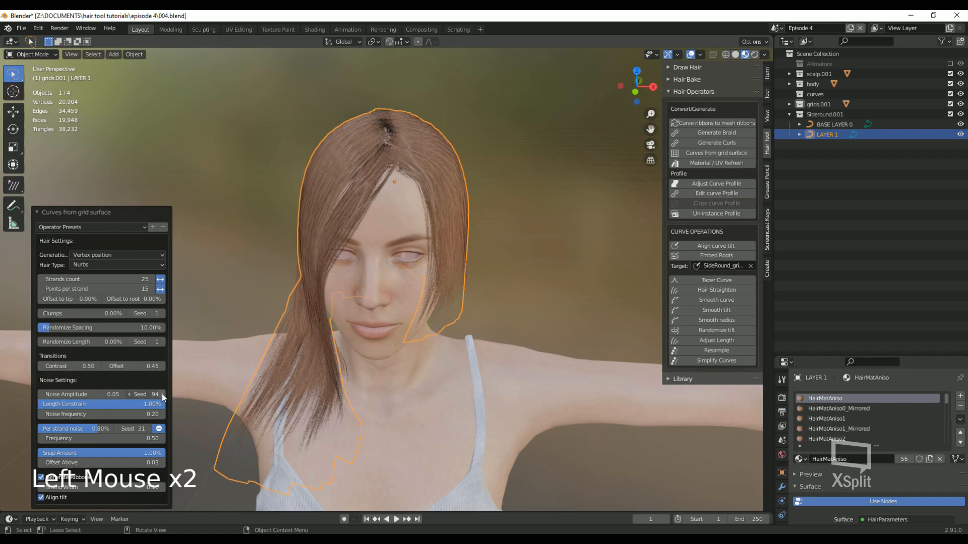
pyautogui.click(162, 394)
pyautogui.click(162, 395)
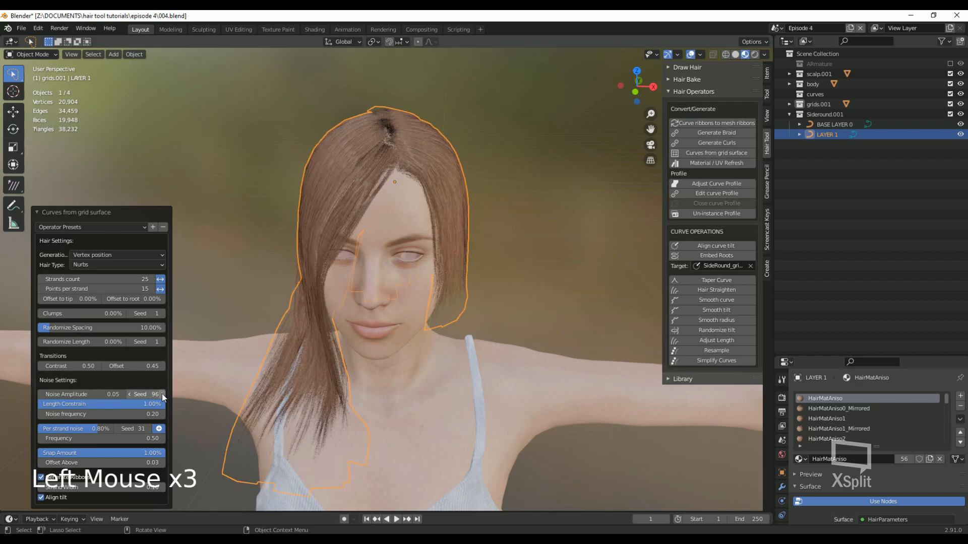
pyautogui.click(162, 395)
pyautogui.moveTo(249, 374); pyautogui.dragTo(121, 366, button='middle')
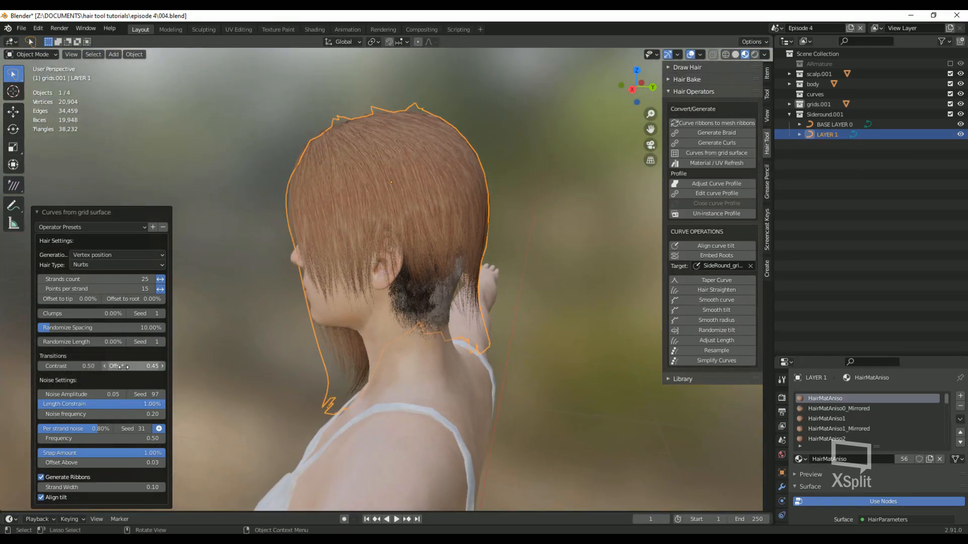
# Step: Change the per-strand noise seed of LAYER 1 to 32 and its noise seed to 100
pyautogui.click(149, 429)
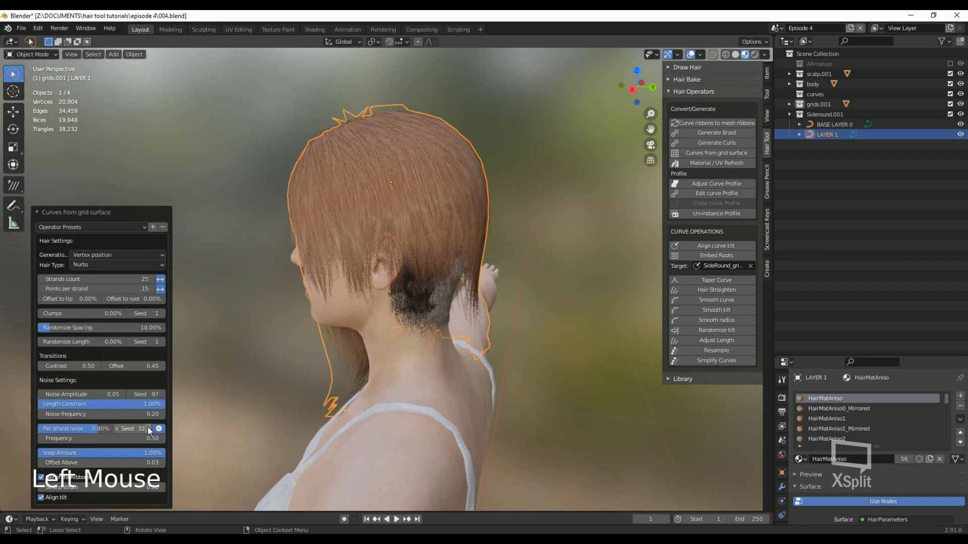
pyautogui.moveTo(308, 360); pyautogui.dragTo(201, 376, button='middle')
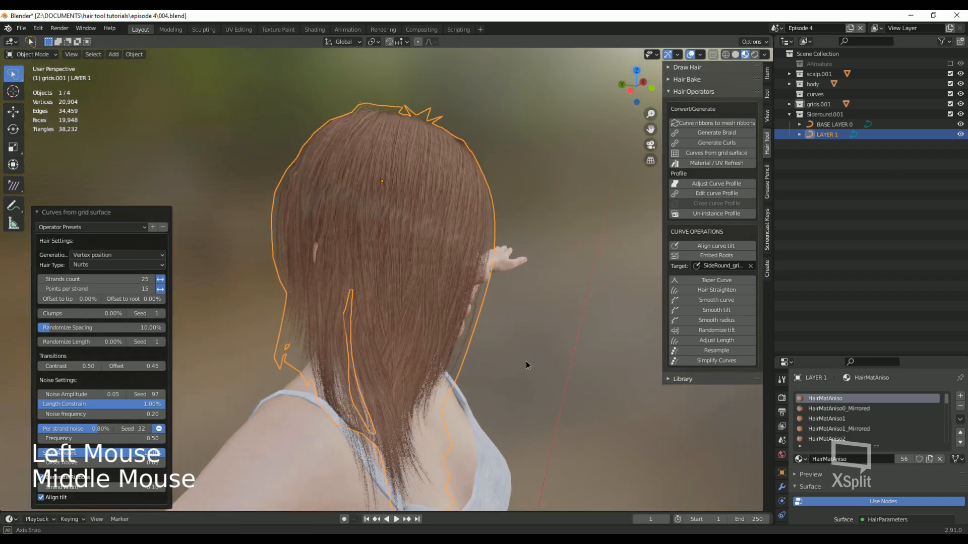
pyautogui.click(161, 395)
pyautogui.click(161, 395)
pyautogui.click(161, 394)
pyautogui.moveTo(364, 377); pyautogui.dragTo(471, 418, button='middle')
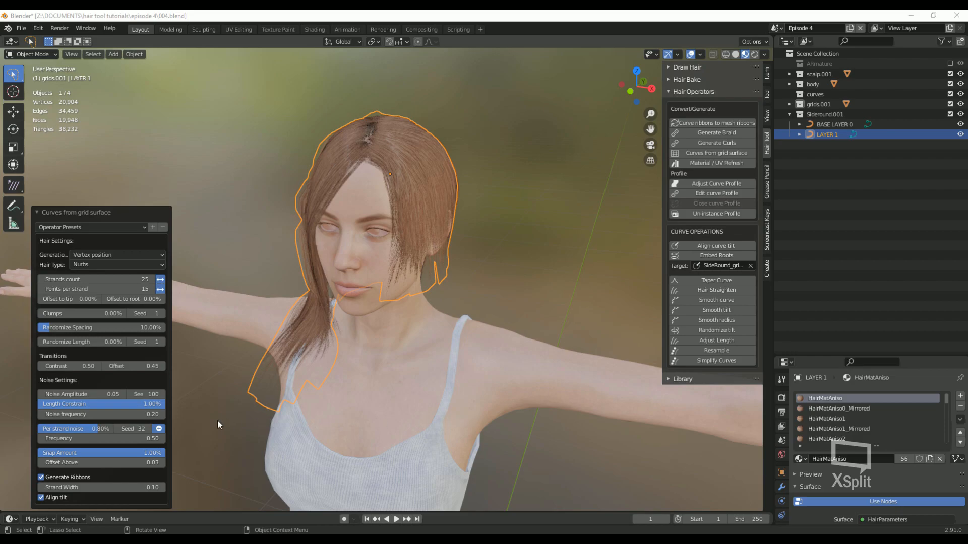
# Step: Raise the Offset Above of LAYER 1 to 0.09 and open the layer's curves for editing in solid shading
pyautogui.click(162, 462)
pyautogui.click(161, 463)
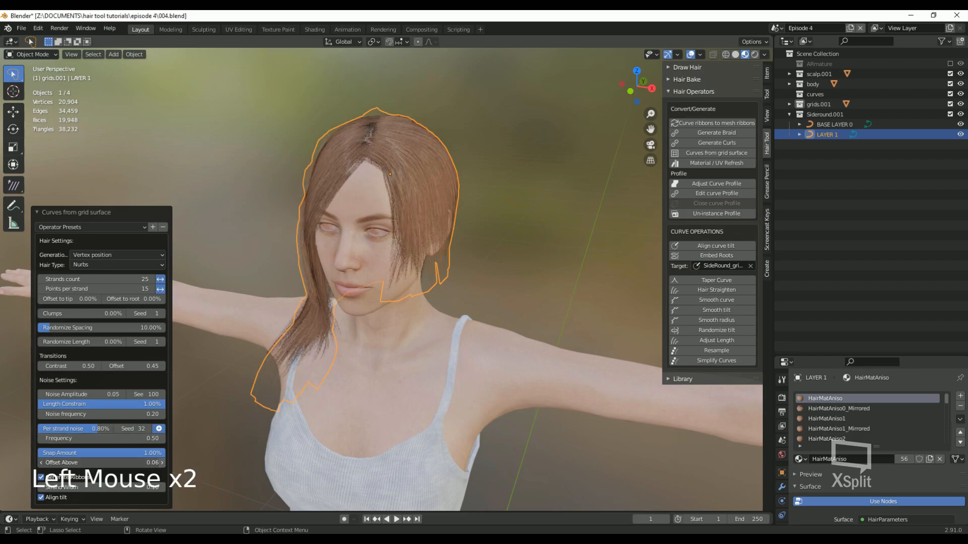
pyautogui.click(735, 54)
pyautogui.moveTo(549, 234)
pyautogui.mouseDown(button='middle')
pyautogui.moveTo(4, 233)
pyautogui.moveTo(581, 229)
pyautogui.moveTo(549, 234)
pyautogui.mouseUp(button='middle')
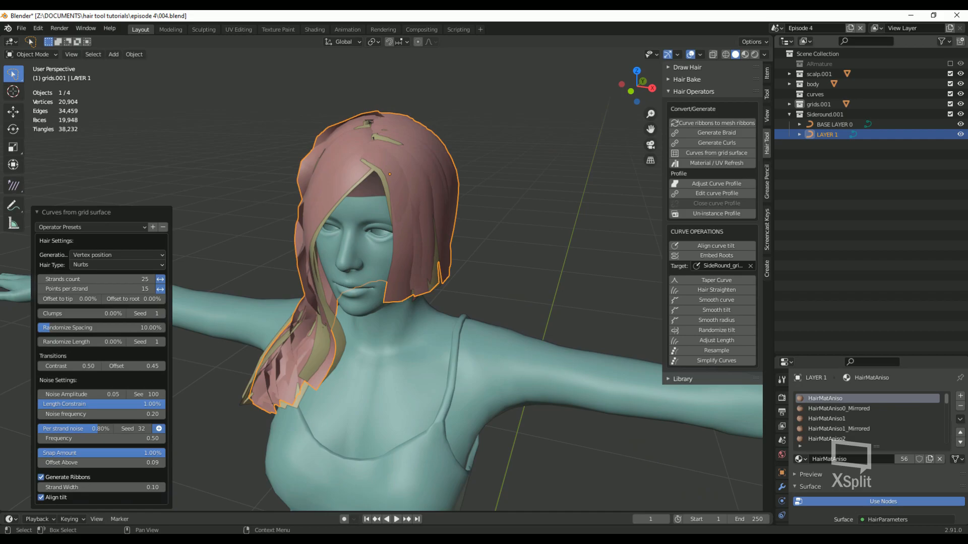
pyautogui.press('Tab')
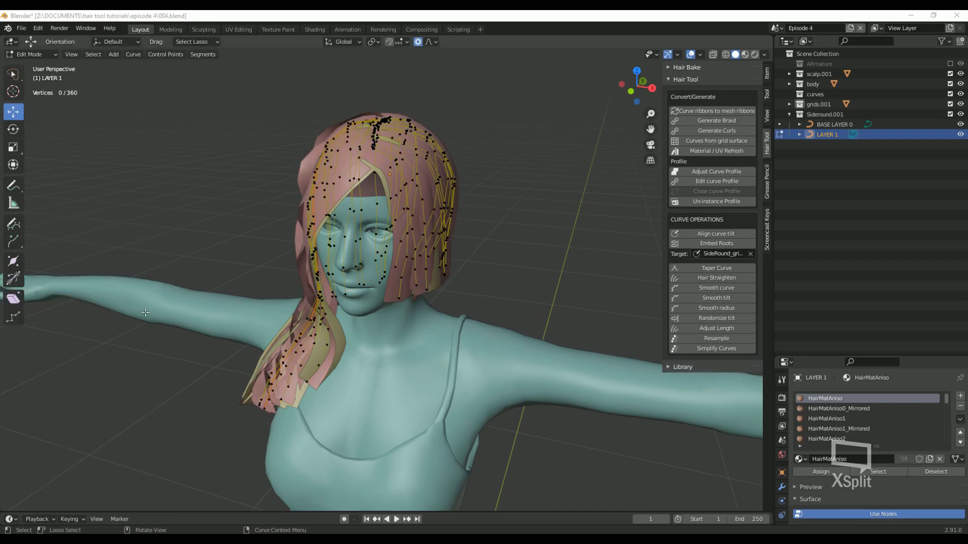
# Step: Select a control point on a LAYER 1 strand and move it to adjust the strand's path
pyautogui.moveTo(211, 294); pyautogui.dragTo(356, 384, button='middle')
pyautogui.click(364, 361)
pyautogui.press('g')
pyautogui.click(270, 324)
# Step: Select two control points together and reposition them from several viewing angles to refine the strand shape
pyautogui.click(382, 308)
pyautogui.keyDown('shift'); pyautogui.click(356, 311); pyautogui.keyUp('shift')
pyautogui.press('g')
pyautogui.moveTo(391, 343); pyautogui.dragTo(292, 292, button='middle')
pyautogui.press('g')
pyautogui.moveTo(393, 373); pyautogui.dragTo(323, 312, button='middle')
pyautogui.press('g')
pyautogui.moveTo(494, 409); pyautogui.dragTo(424, 365, button='middle')
pyautogui.press('g')
pyautogui.click(415, 366)
# Step: Move further LAYER 1 control points individually, working from a different side of the head
pyautogui.moveTo(323, 303); pyautogui.dragTo(405, 368, button='middle')
pyautogui.press('g')
pyautogui.click(356, 317)
pyautogui.press('g')
pyautogui.click(340, 367)
pyautogui.press('g')
pyautogui.click(364, 372)
# Step: Tilt the selected strand point and a second strand so their ribbons follow the head
pyautogui.hotkey('ctrl', 't')
pyautogui.click(484, 323)
pyautogui.moveTo(403, 288); pyautogui.dragTo(388, 313, button='middle')
pyautogui.scroll(3, 383, 302)
pyautogui.click(377, 275)
pyautogui.moveTo(377, 277); pyautogui.dragTo(497, 308, button='middle')
pyautogui.click(432, 292)
pyautogui.hotkey('ctrl', 't')
pyautogui.click(504, 243)
# Step: Tilt two more LAYER 1 strands to correct how their ribbons face
pyautogui.moveTo(496, 247); pyautogui.dragTo(444, 277, button='middle')
pyautogui.click(428, 331)
pyautogui.hotkey('ctrl', 't')
pyautogui.click(484, 303)
pyautogui.click(364, 230)
pyautogui.hotkey('ctrl', 't')
# Step: Select an entire linked strand in LAYER 1 and delete its vertices
pyautogui.moveTo(418, 322); pyautogui.dragTo(388, 322, button='middle')
pyautogui.moveTo(388, 322); pyautogui.dragTo(317, 323, button='middle')
pyautogui.moveTo(318, 323); pyautogui.dragTo(464, 147, button='middle')
pyautogui.scroll(2, 332, 303)
pyautogui.click(371, 309)
pyautogui.press('l')
pyautogui.press('h')
pyautogui.hotkey('ctrl', 'z')
pyautogui.press('l')
pyautogui.press('l')
pyautogui.hotkey('ctrl', 't')
pyautogui.press('Delete')
# Step: Move control points of the strands surrounding the deleted one to close the gap
pyautogui.scroll(-2, 446, 322)
pyautogui.click(469, 176)
pyautogui.press('g')
pyautogui.click(479, 297)
pyautogui.moveTo(463, 201); pyautogui.dragTo(444, 152, button='middle')
pyautogui.press('g')
pyautogui.click(357, 212)
pyautogui.press('g')
# Step: Move a lower control point on the back of the head, expand the selection three times along its strand, and tilt it
pyautogui.click(307, 365)
pyautogui.press('g')
pyautogui.press('ctrl+KP_Add')
pyautogui.press('ctrl+KP_Add')
pyautogui.press('ctrl+KP_Add')
pyautogui.moveTo(323, 373); pyautogui.dragTo(403, 373, button='middle')
pyautogui.hotkey('ctrl', 't')
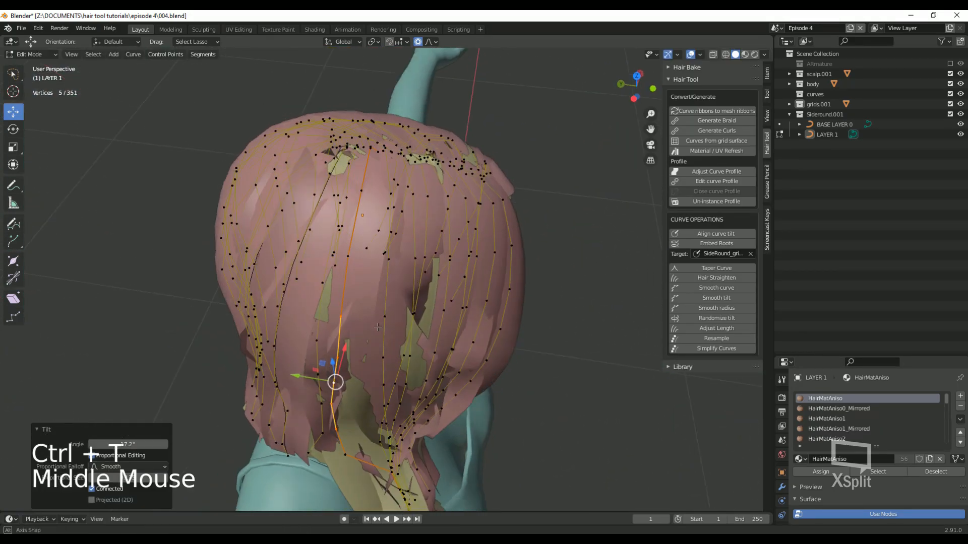
pyautogui.moveTo(353, 302); pyautogui.dragTo(453, 252, button='middle')
# Step: Reposition a strand's control point on the back of the head
pyautogui.click(272, 212)
pyautogui.press('g')
pyautogui.moveTo(282, 221); pyautogui.dragTo(353, 252, button='middle')
pyautogui.click(318, 333)
pyautogui.moveTo(383, 363); pyautogui.dragTo(323, 393, button='middle')
# Step: Move the lower control points of the side strands toward the hair gathered over the shoulder
pyautogui.click(304, 438)
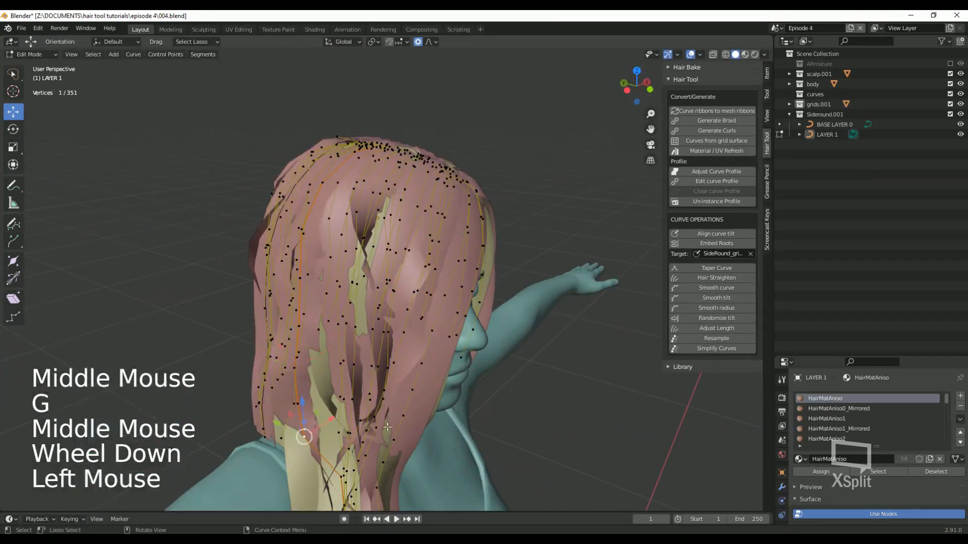
pyautogui.press('g')
pyautogui.scroll(-3, 353, 393)
pyautogui.press('g')
pyautogui.moveTo(372, 426); pyautogui.dragTo(428, 434, button='middle')
pyautogui.click(344, 421)
pyautogui.press('g')
pyautogui.click(336, 417)
pyautogui.scroll(-1, 353, 403)
# Step: Expand the selection five times from a point in the gathered hair and tilt it about -127° without proportional editing
pyautogui.click(353, 428)
pyautogui.press('ctrl+KP_Add')
pyautogui.press('ctrl+KP_Add')
pyautogui.press('ctrl+KP_Add')
pyautogui.press('ctrl+KP_Add')
pyautogui.press('ctrl+KP_Add')
pyautogui.hotkey('ctrl', 't')
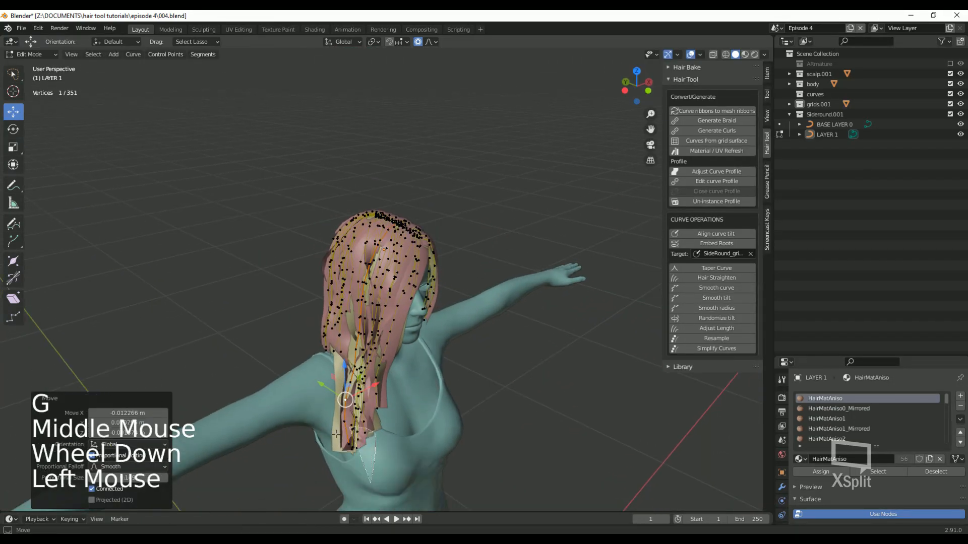
pyautogui.click(430, 42)
pyautogui.click(418, 42)
pyautogui.hotkey('ctrl', 't')
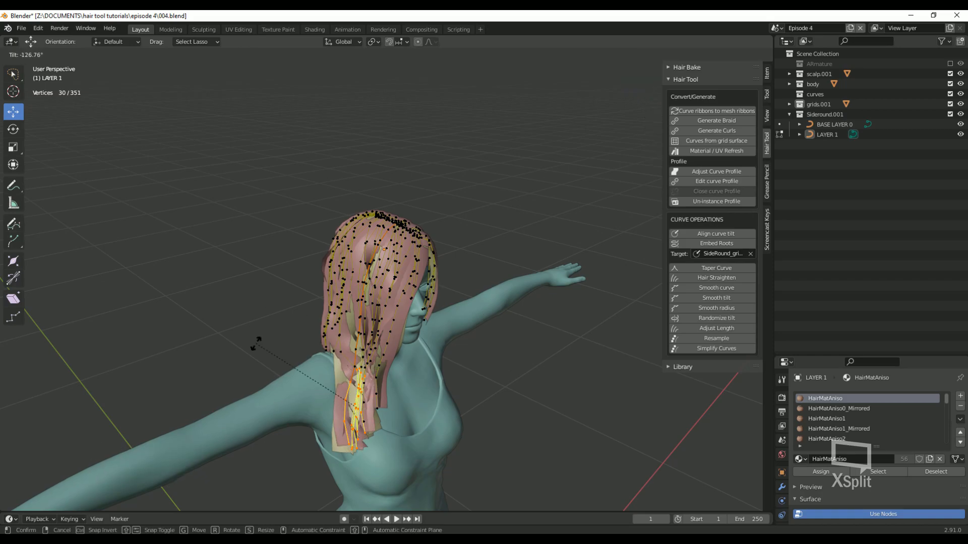
pyautogui.click(256, 344)
# Step: Move the selected gathered-hair points from two viewing angles and re-enable proportional editing
pyautogui.moveTo(428, 374); pyautogui.dragTo(322, 363, button='middle')
pyautogui.press('g')
pyautogui.moveTo(383, 373); pyautogui.dragTo(333, 368, button='middle')
pyautogui.press('g')
pyautogui.click(430, 41)
pyautogui.click(418, 42)
# Step: Move several control points with proportional editing to reshape the strands gathered over the shoulder
pyautogui.click(356, 392)
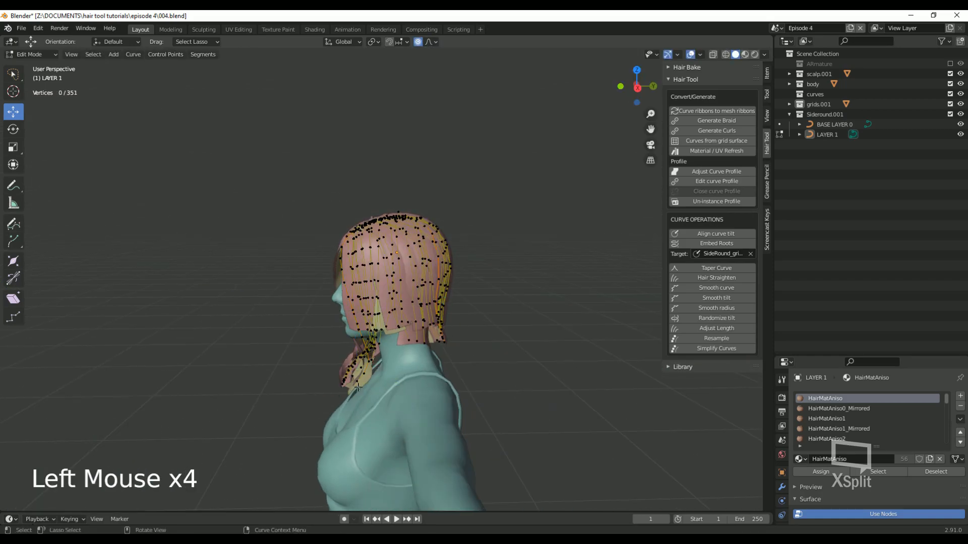
pyautogui.moveTo(402, 384); pyautogui.dragTo(327, 353, button='middle')
pyautogui.press('g')
pyautogui.click(333, 275)
pyautogui.moveTo(333, 282); pyautogui.dragTo(414, 348, button='middle')
pyautogui.click(389, 307)
pyautogui.press('g')
pyautogui.click(386, 371)
pyautogui.press('g')
pyautogui.click(383, 368)
# Step: Move the control point of the side strand where it bends into the hair gathered at the shoulder
pyautogui.scroll(5, 398, 348)
pyautogui.keyDown('shift'); pyautogui.moveTo(383, 384); pyautogui.dragTo(344, 298, button='middle'); pyautogui.keyUp('shift')
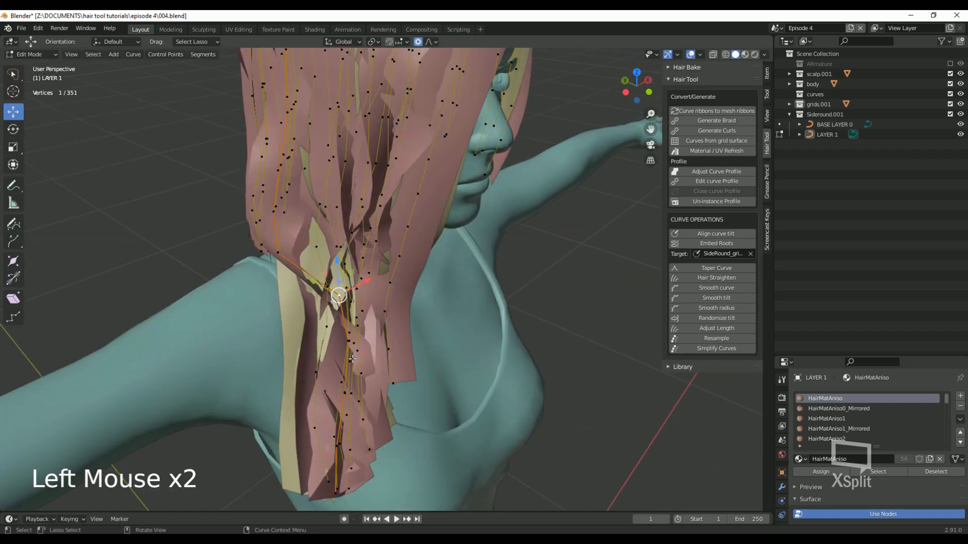
pyautogui.moveTo(352, 358); pyautogui.dragTo(355, 377, button='middle')
pyautogui.press('g')
pyautogui.click(338, 357)
# Step: Tilt an expanded selection on a side strand, and move and tilt another strand point beside it
pyautogui.click(298, 306)
pyautogui.press('ctrl+KP_Add')
pyautogui.hotkey('ctrl', 't')
pyautogui.click(385, 277)
pyautogui.click(336, 246)
pyautogui.press('g')
pyautogui.hotkey('ctrl', 't')
pyautogui.click(437, 323)
# Step: Tilt strand points on the back of the head to correct the ribbon orientation there
pyautogui.scroll(-4, 438, 323)
pyautogui.moveTo(437, 323); pyautogui.dragTo(323, 282, button='middle')
pyautogui.keyDown('shift'); pyautogui.moveTo(353, 242); pyautogui.dragTo(323, 282, button='middle'); pyautogui.keyUp('shift')
pyautogui.scroll(2, 323, 282)
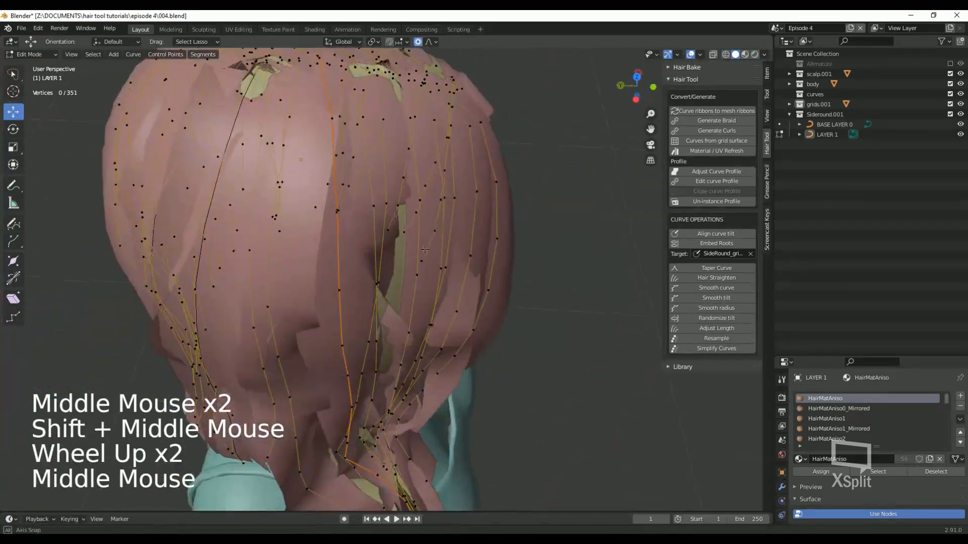
pyautogui.moveTo(323, 242); pyautogui.dragTo(303, 283, button='middle')
pyautogui.click(306, 256)
pyautogui.hotkey('ctrl', 't')
pyautogui.click(295, 313)
pyautogui.hotkey('ctrl', 't')
# Step: Select another strand's control point close up and tilt it to flatten its ribbon
pyautogui.scroll(11, 370, 308)
pyautogui.click(248, 263)
pyautogui.click(294, 378)
pyautogui.hotkey('ctrl', 't')
pyautogui.click(220, 332)
pyautogui.click(292, 339)
# Step: Tilt the remaining misaligned strand points after checking them from another angle
pyautogui.moveTo(227, 353); pyautogui.dragTo(313, 262, button='middle')
pyautogui.hotkey('ctrl', 't')
pyautogui.scroll(-2, 295, 393)
pyautogui.click(298, 406)
pyautogui.hotkey('ctrl', 't')
pyautogui.scroll(-4, 312, 262)
pyautogui.scroll(3, 322, 282)
# Step: Move control points of the front strands beside the face to refine the fringe
pyautogui.hotkey('shift', 'a')
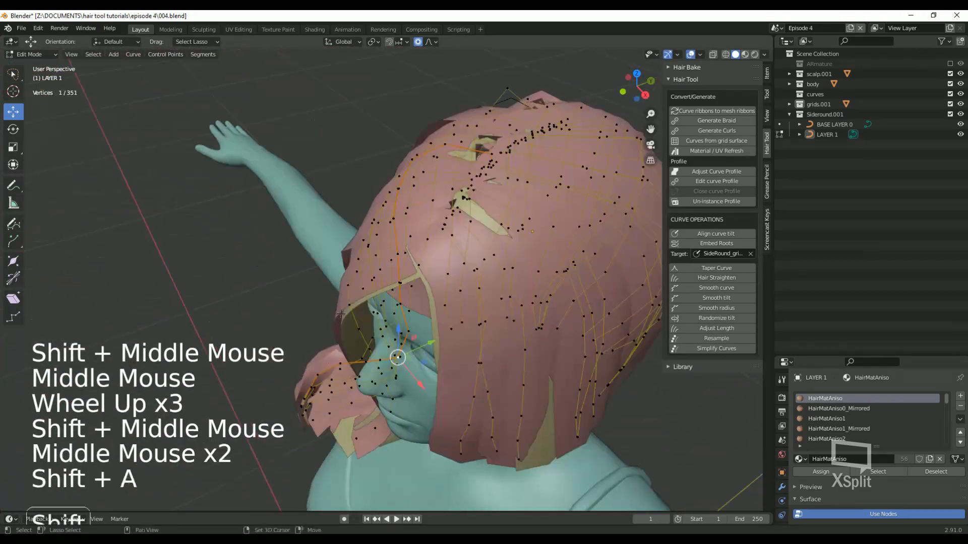
pyautogui.click(337, 341)
pyautogui.press('g')
pyautogui.click(352, 327)
pyautogui.moveTo(353, 328); pyautogui.dragTo(352, 348, button='middle')
pyautogui.press('g')
pyautogui.click(437, 314)
# Step: Move LAYER 1 strand control points at the side of the head, working from the front and the back
pyautogui.click(472, 321)
pyautogui.press('g')
pyautogui.moveTo(471, 321); pyautogui.dragTo(272, 216, button='middle')
pyautogui.press('g')
pyautogui.click(317, 301)
pyautogui.press('g')
pyautogui.click(235, 227)
# Step: Move a strand tip point above the upper back into place and switch the viewport to material preview shading
pyautogui.click(271, 223)
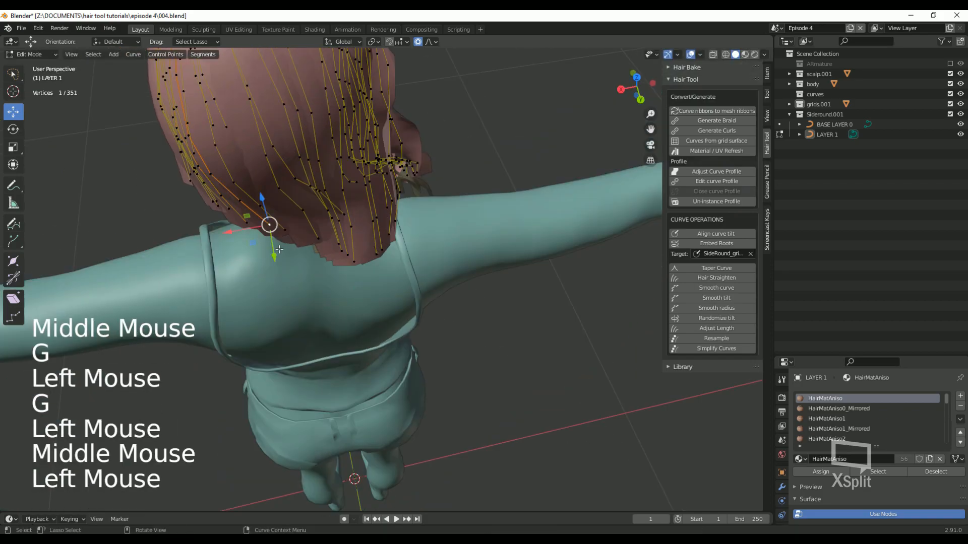
pyautogui.press('g')
pyautogui.click(326, 249)
pyautogui.press('g')
pyautogui.click(339, 247)
pyautogui.moveTo(339, 247); pyautogui.dragTo(454, 232, button='middle')
pyautogui.scroll(-5, 428, 242)
pyautogui.scroll(3, 419, 252)
pyautogui.moveTo(418, 252)
pyautogui.keyDown('shift'); pyautogui.mouseDown(button='middle')
pyautogui.moveTo(430, 276)
pyautogui.moveTo(464, 269)
pyautogui.moveTo(434, 255)
pyautogui.mouseUp(button='middle'); pyautogui.keyUp('shift')
pyautogui.click(745, 55)
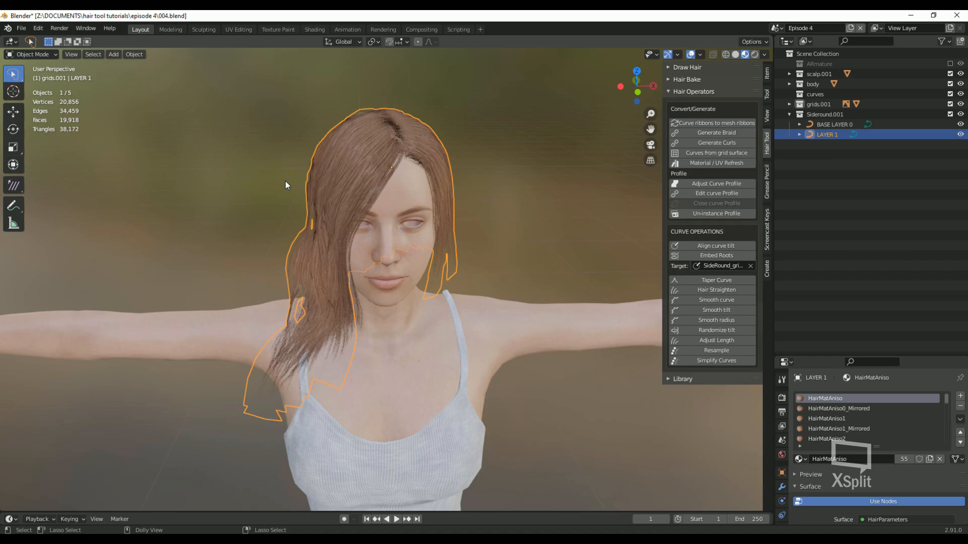
# Step: Assign UV regions 1, 2, 3, 4 and 5 to the LAYER 1 strands
pyautogui.hotkey('ctrl', 'shift', 'h')
pyautogui.click(166, 206)
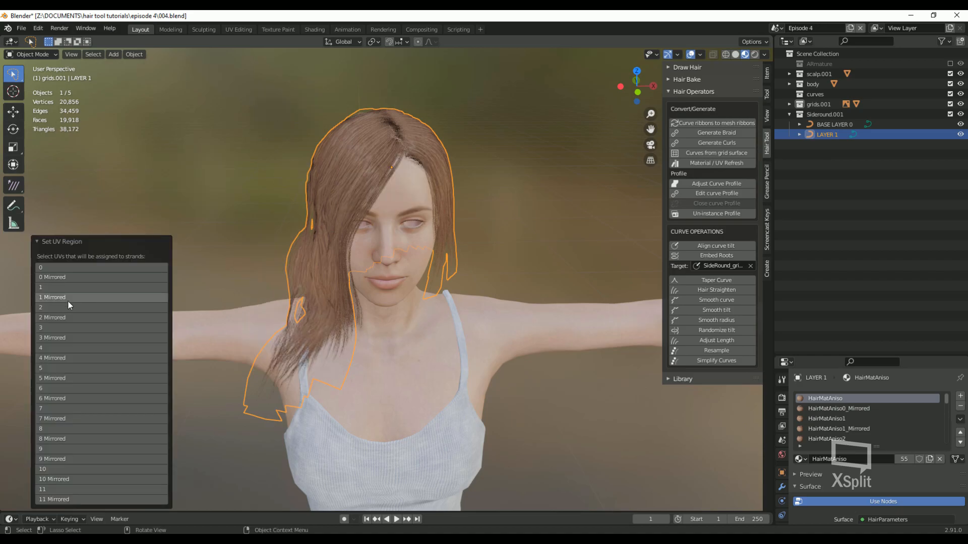
pyautogui.click(54, 289)
pyautogui.click(56, 305)
pyautogui.click(49, 285)
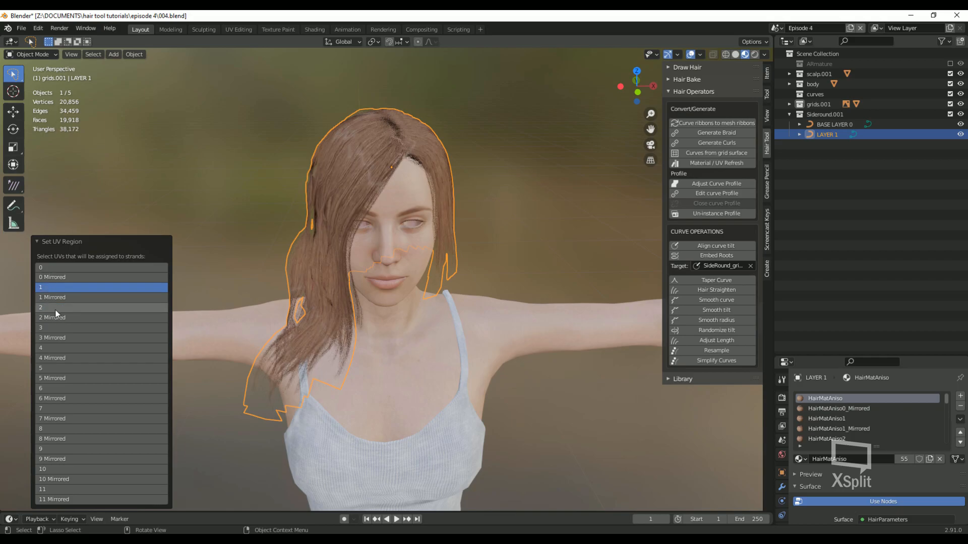
pyautogui.keyDown('shift'); pyautogui.click(56, 310); pyautogui.keyUp('shift')
pyautogui.keyDown('shift'); pyautogui.click(55, 325); pyautogui.keyUp('shift')
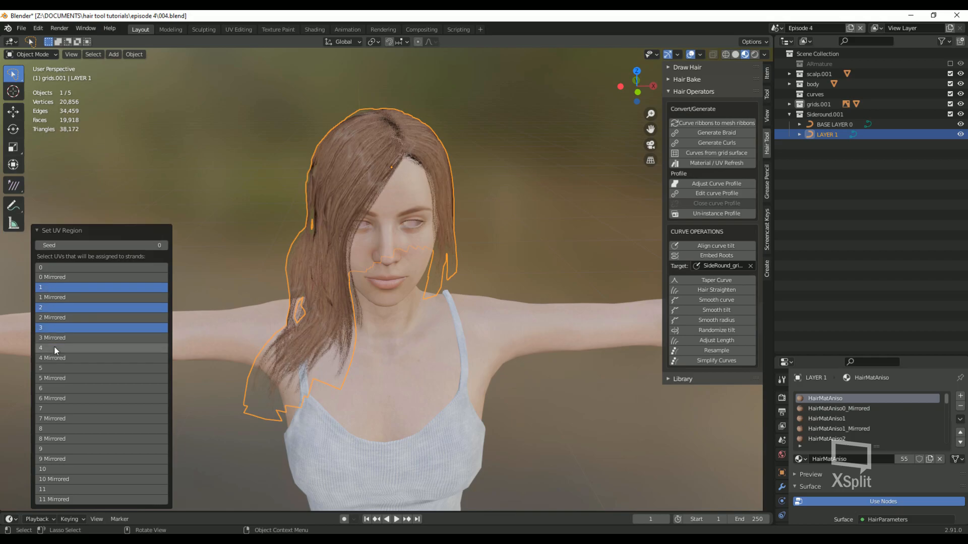
pyautogui.keyDown('shift'); pyautogui.click(53, 347); pyautogui.keyUp('shift')
pyautogui.keyDown('shift'); pyautogui.click(53, 367); pyautogui.keyUp('shift')
# Step: Add the mirrored versions of UV regions 1 to 5 to the LAYER 1 strands
pyautogui.keyDown('shift'); pyautogui.click(56, 298); pyautogui.keyUp('shift')
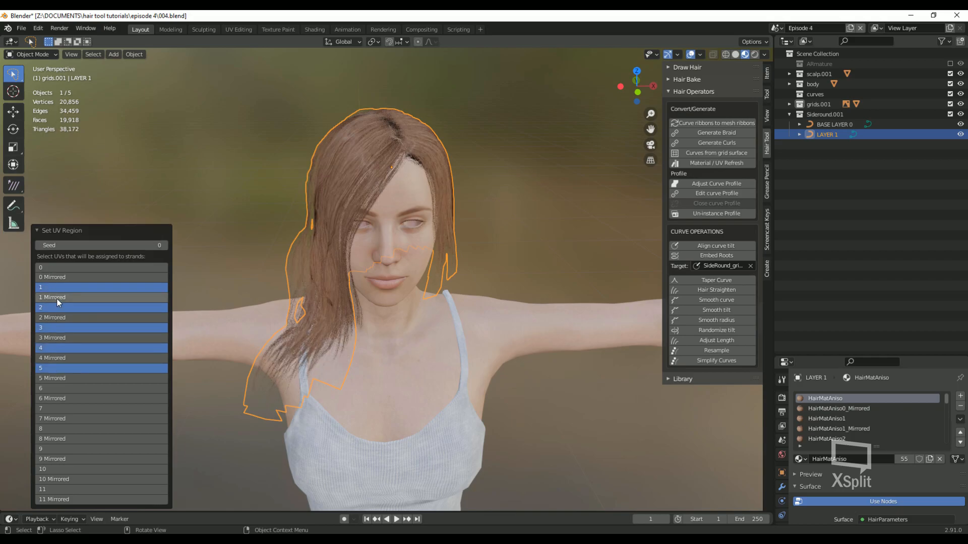
pyautogui.keyDown('shift'); pyautogui.click(53, 341); pyautogui.keyUp('shift')
pyautogui.keyDown('shift'); pyautogui.click(52, 357); pyautogui.keyUp('shift')
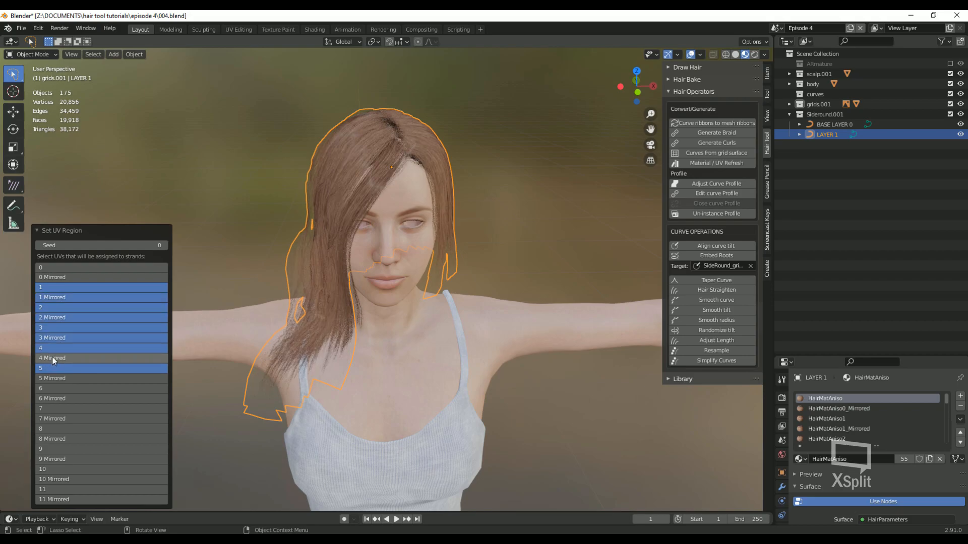
pyautogui.keyDown('shift'); pyautogui.click(52, 377); pyautogui.keyUp('shift')
pyautogui.moveTo(389, 264); pyautogui.dragTo(444, 267, button='middle')
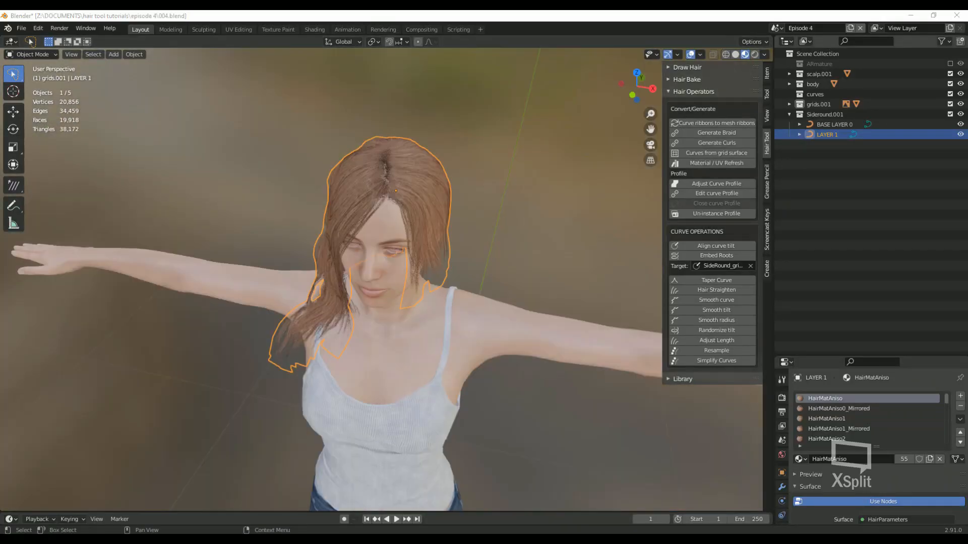
# Step: Open LAYER 1's curve profile for editing and view it from the top
pyautogui.click(829, 138)
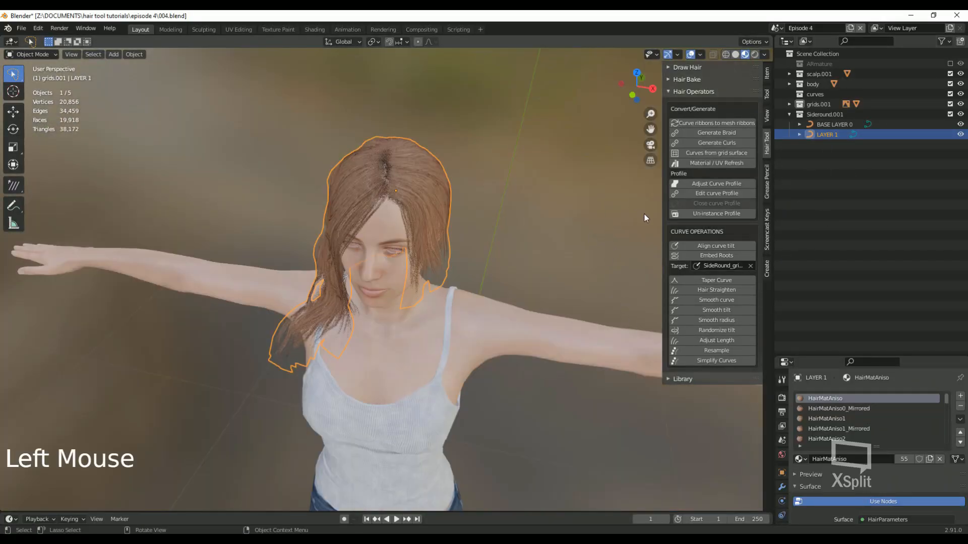
pyautogui.click(706, 195)
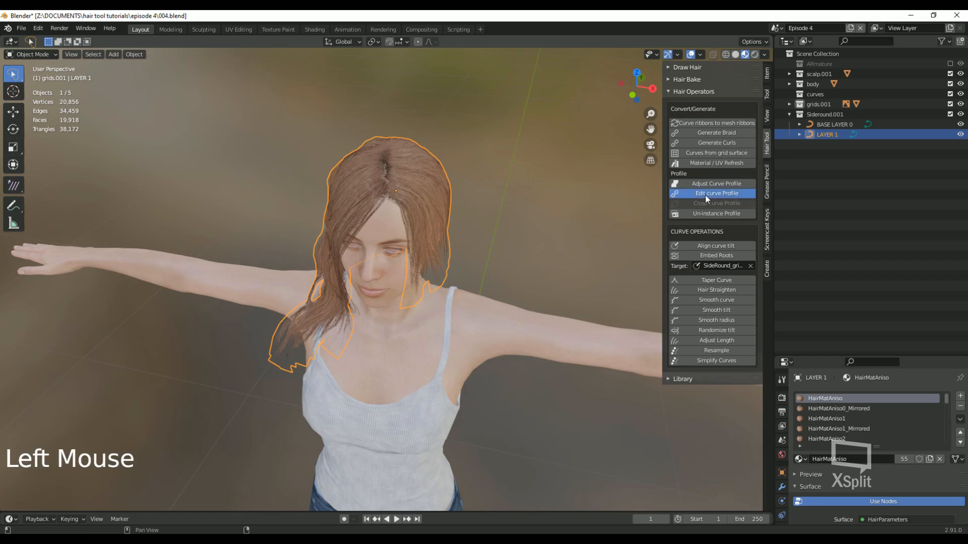
pyautogui.moveTo(504, 303); pyautogui.dragTo(520, 301, button='middle')
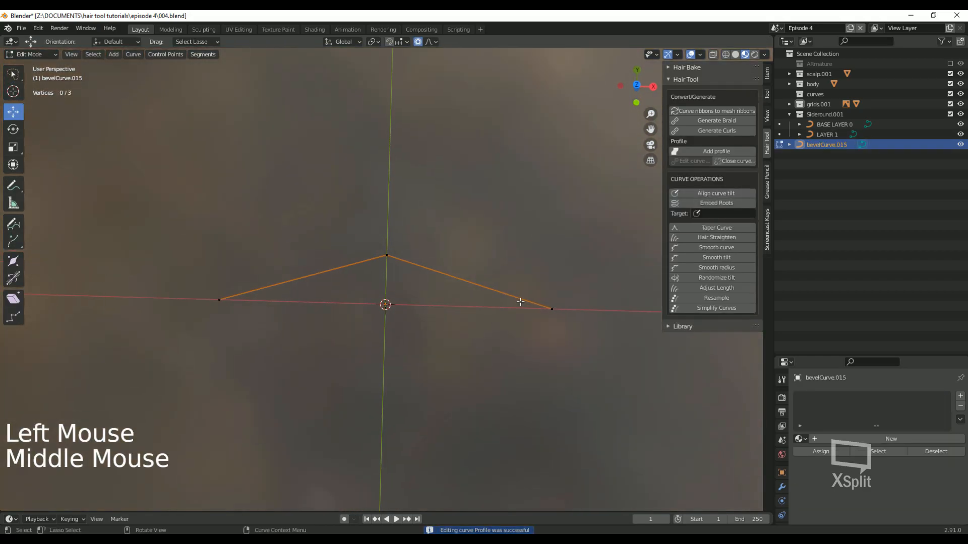
pyautogui.click(636, 86)
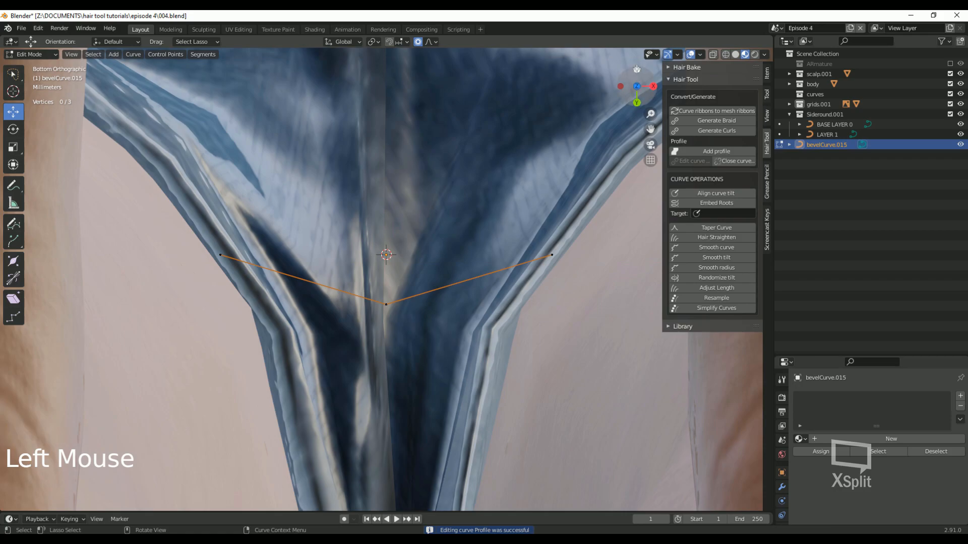
pyautogui.click(637, 102)
pyautogui.click(637, 70)
pyautogui.scroll(-3, 335, 203)
# Step: Duplicate the whole profile curve, rotate the copy about 69°, and move it to one side of the original
pyautogui.moveTo(231, 194)
pyautogui.mouseDown()
pyautogui.moveTo(231, 247)
pyautogui.moveTo(484, 416)
pyautogui.moveTo(538, 193)
pyautogui.moveTo(571, 262)
pyautogui.mouseUp()
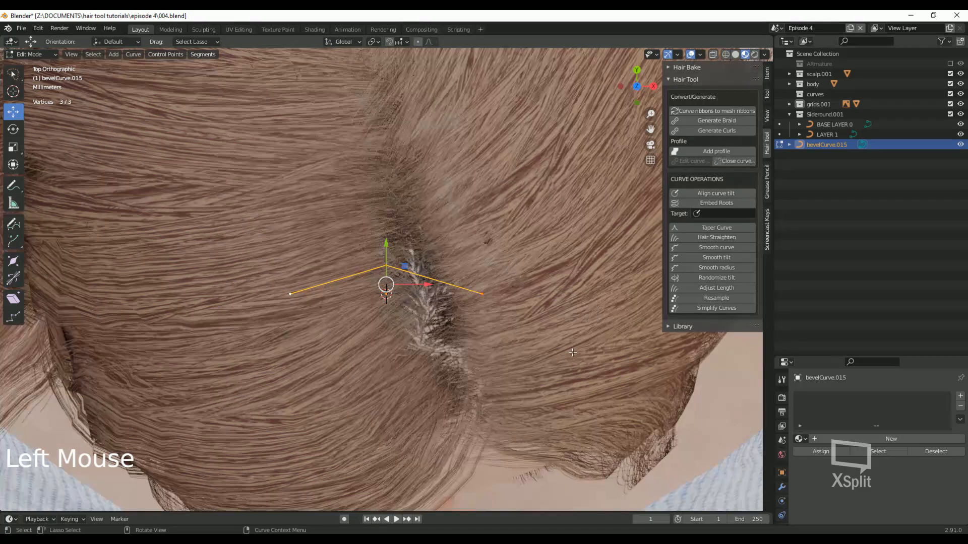
pyautogui.hotkey('shift', 'd')
pyautogui.click(550, 313)
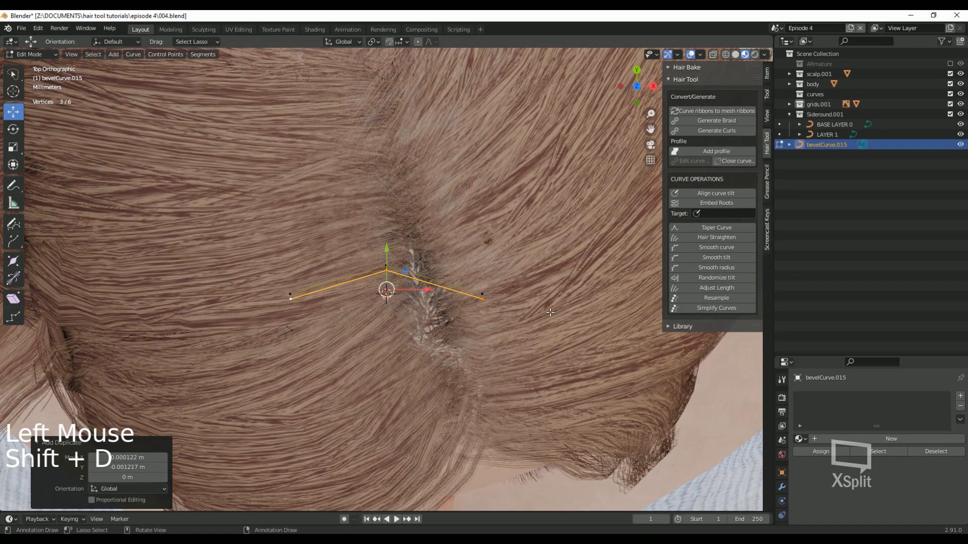
pyautogui.press('r')
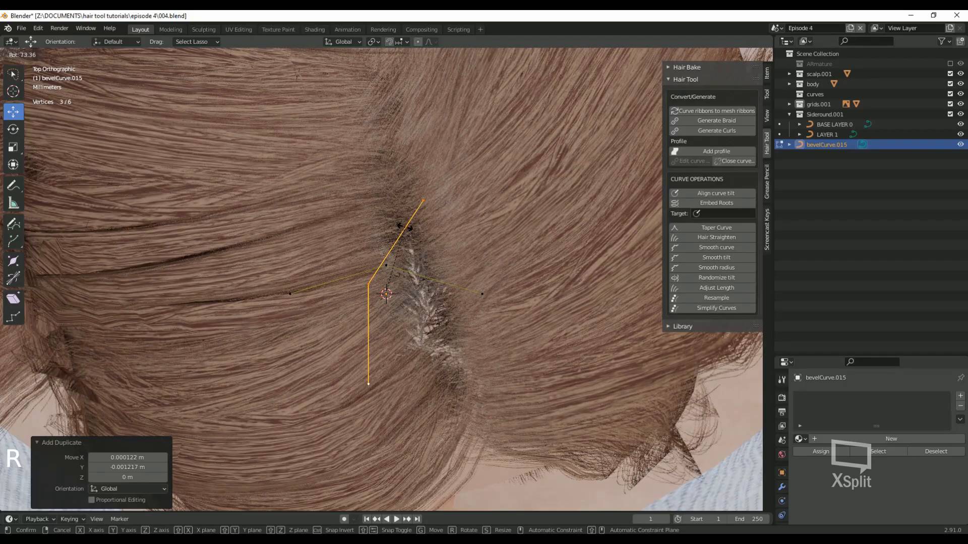
pyautogui.click(406, 228)
pyautogui.press('g')
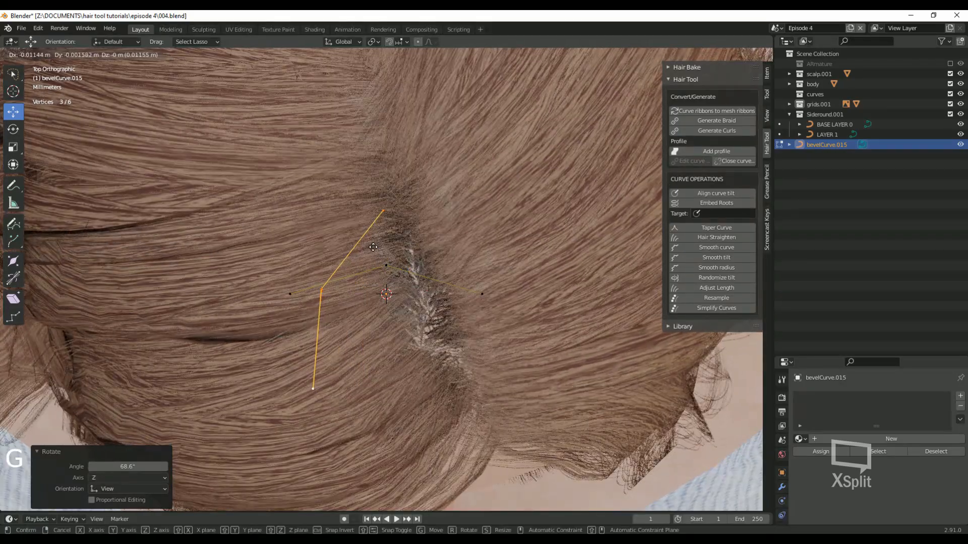
pyautogui.click(373, 247)
# Step: Select the whole original profile curve, then rotate and move it so that it crosses the copy near one end
pyautogui.click(386, 267)
pyautogui.press('l')
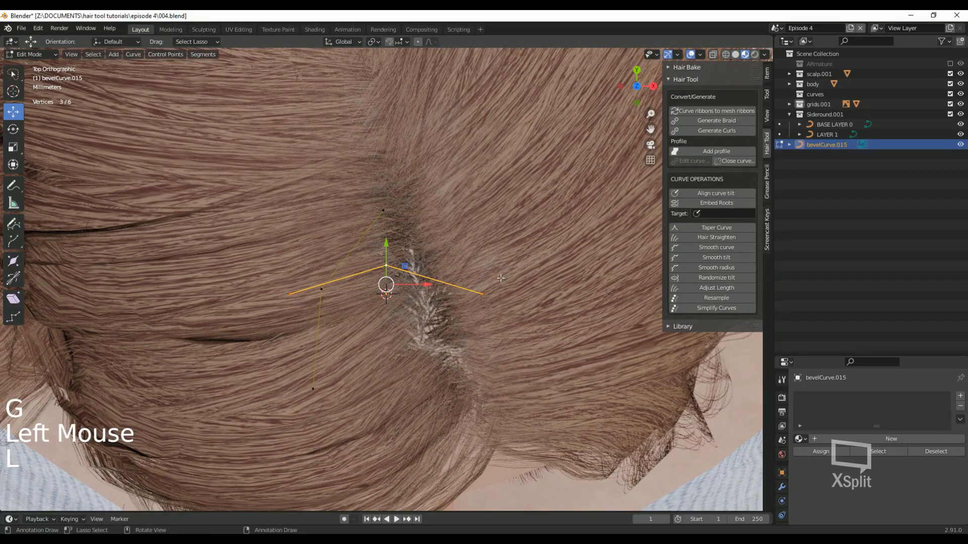
pyautogui.press('r')
pyautogui.click(291, 236)
pyautogui.press('g')
pyautogui.click(313, 231)
# Step: Select both profile curves, rotate them together about -9.4°, and reposition them around the origin
pyautogui.moveTo(334, 207); pyautogui.dragTo(283, 282)
pyautogui.moveTo(257, 147)
pyautogui.mouseDown()
pyautogui.moveTo(194, 454)
pyautogui.moveTo(202, 393)
pyautogui.mouseUp()
pyautogui.press('r')
pyautogui.click(490, 378)
pyautogui.press('g')
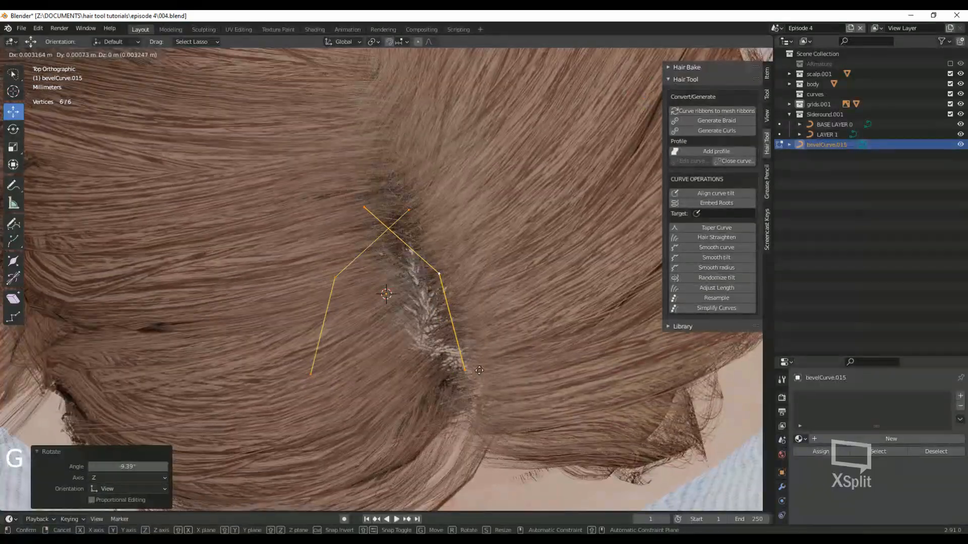
pyautogui.click(487, 357)
# Step: Close the curve profile, select LAYER 1 and frame it to check the new ribbons in solid and material preview shading
pyautogui.click(725, 161)
pyautogui.click(817, 135)
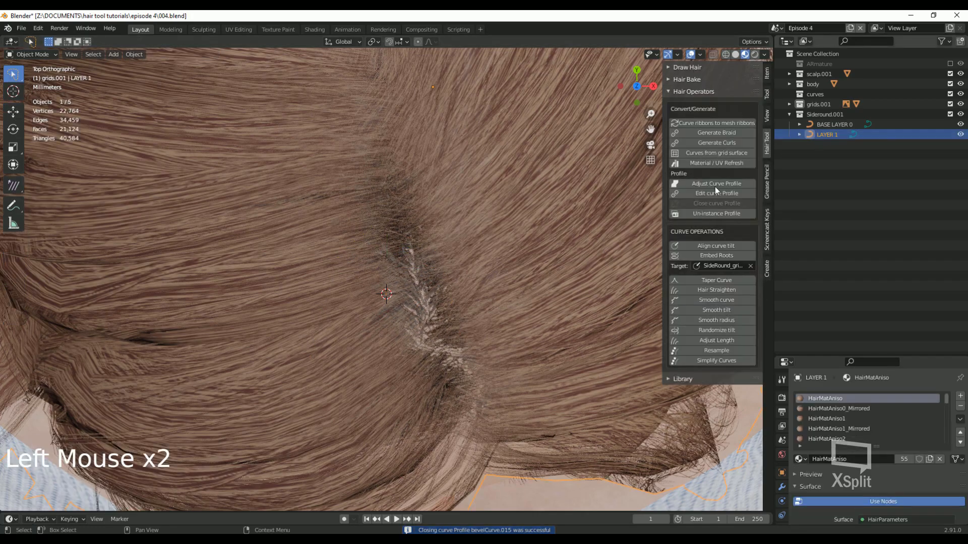
pyautogui.press('KP_Decimal')
pyautogui.moveTo(411, 426); pyautogui.dragTo(743, 75, button='middle')
pyautogui.click(735, 54)
pyautogui.moveTo(630, 176)
pyautogui.mouseDown(button='middle')
pyautogui.moveTo(546, 252)
pyautogui.moveTo(425, 226)
pyautogui.moveTo(358, 262)
pyautogui.moveTo(227, 276)
pyautogui.mouseUp(button='middle')
pyautogui.click(745, 54)
pyautogui.moveTo(504, 272)
pyautogui.mouseDown(button='middle')
pyautogui.moveTo(340, 276)
pyautogui.moveTo(324, 320)
pyautogui.mouseUp(button='middle')
# Step: Enter Edit Mode on LAYER 1 and select the root points of all its strands
pyautogui.click(93, 54)
pyautogui.click(30, 54)
pyautogui.click(30, 76)
pyautogui.click(93, 54)
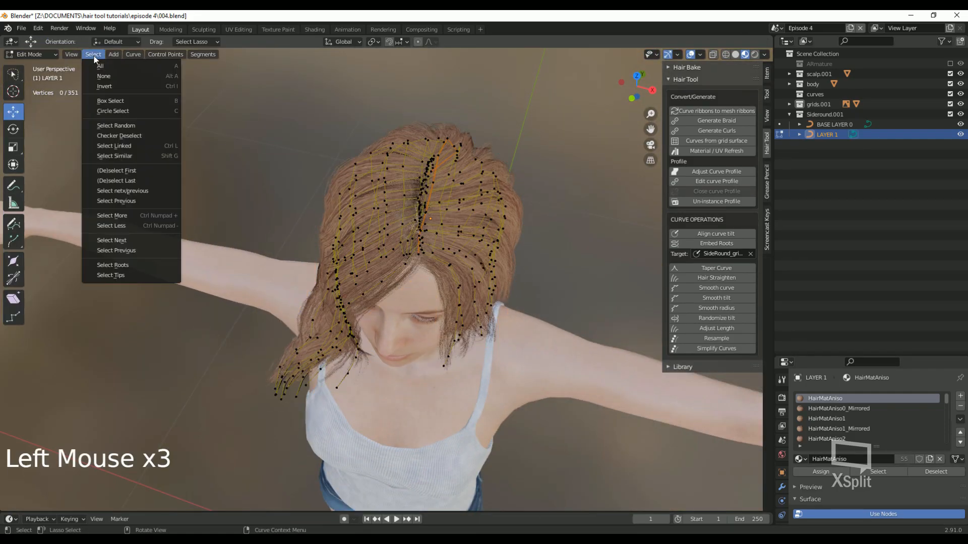
pyautogui.click(147, 267)
pyautogui.keyDown('shift'); pyautogui.moveTo(454, 282); pyautogui.dragTo(430, 235, button='middle'); pyautogui.keyUp('shift')
pyautogui.scroll(4, 478, 282)
pyautogui.scroll(-2, 342, 252)
pyautogui.scroll(-1, 505, 247)
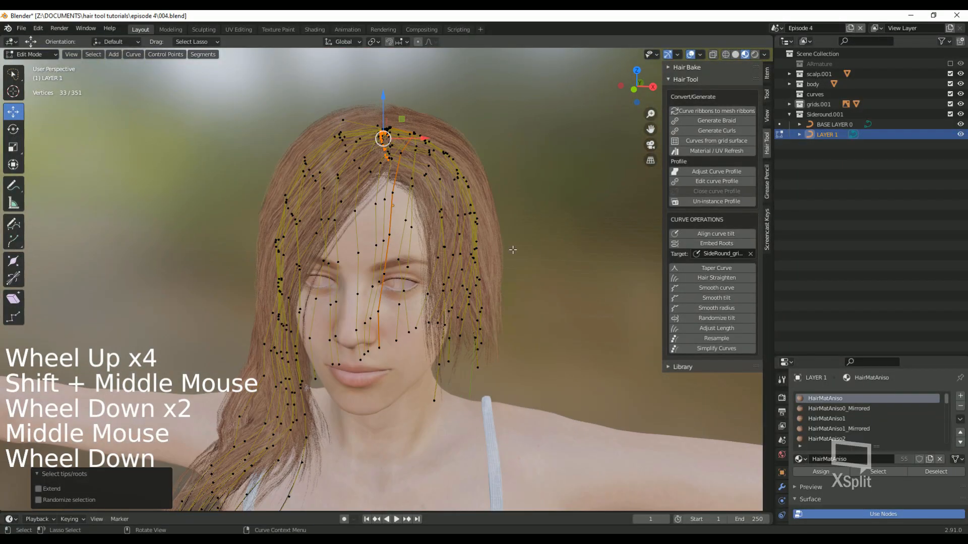
# Step: Hide the viewport overlays, shrink the selected root points' radius to about 0.39, and leave Edit Mode
pyautogui.click(691, 55)
pyautogui.moveTo(563, 169); pyautogui.dragTo(542, 196, button='middle')
pyautogui.hotkey('alt', 's')
pyautogui.click(465, 134)
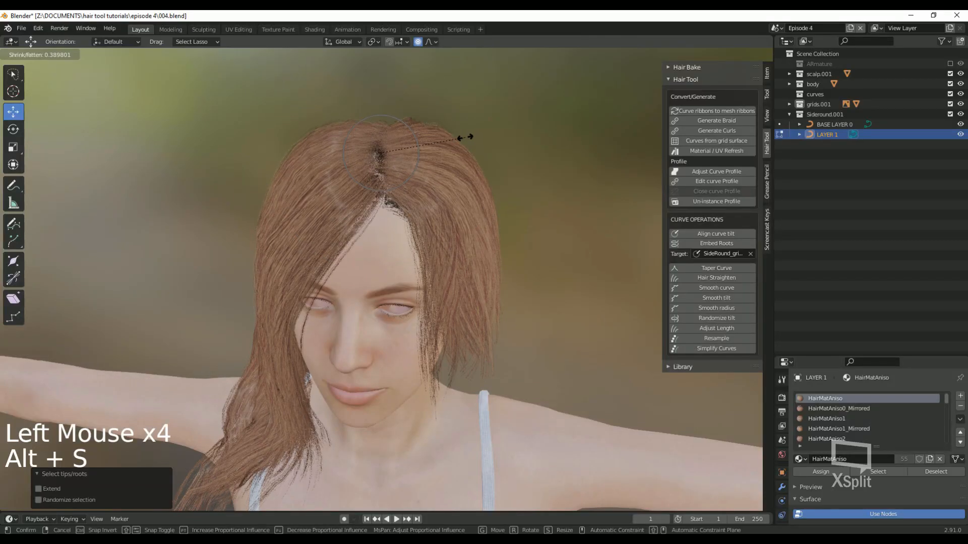
pyautogui.moveTo(465, 134); pyautogui.dragTo(443, 161, button='middle')
pyautogui.press('Tab')
# Step: Examine the hair with narrowed roots from several angles, switching to solid shading
pyautogui.doubleClick(602, 225)
pyautogui.click(569, 165)
pyautogui.scroll(-5, 570, 169)
pyautogui.moveTo(535, 216)
pyautogui.mouseDown(button='middle')
pyautogui.moveTo(618, 250)
pyautogui.moveTo(550, 226)
pyautogui.mouseUp(button='middle')
pyautogui.scroll(3, 550, 227)
pyautogui.keyDown('shift'); pyautogui.moveTo(550, 227); pyautogui.dragTo(560, 237, button='middle'); pyautogui.keyUp('shift')
pyautogui.click(736, 54)
pyautogui.moveTo(460, 248)
pyautogui.mouseDown(button='middle')
pyautogui.moveTo(573, 253)
pyautogui.moveTo(392, 187)
pyautogui.moveTo(419, 320)
pyautogui.moveTo(563, 261)
pyautogui.moveTo(532, 257)
pyautogui.mouseUp(button='middle')
pyautogui.scroll(3, 573, 253)
# Step: Return to editing LAYER 1 and move a strand control point to refine the hair's shape
pyautogui.click(853, 134)
pyautogui.doubleClick(419, 319)
pyautogui.moveTo(470, 246); pyautogui.dragTo(405, 303, button='middle')
pyautogui.press('g')
pyautogui.click(379, 273)
pyautogui.click(421, 232)
pyautogui.press('g')
pyautogui.hotkey('ctrl', 'z')
pyautogui.hotkey('ctrl', 'z')
# Step: Check the proportional editing falloff and move the neighbouring strand points into place
pyautogui.click(418, 251)
pyautogui.click(431, 42)
pyautogui.press('g')
pyautogui.click(412, 158)
pyautogui.press('g')
pyautogui.moveTo(444, 162); pyautogui.dragTo(443, 227, button='middle')
pyautogui.moveTo(428, 348); pyautogui.dragTo(471, 272, button='middle')
pyautogui.click(413, 295)
pyautogui.press('g')
pyautogui.click(439, 293)
pyautogui.press('g')
pyautogui.hotkey('ctrl', 'z')
pyautogui.hotkey('ctrl', 'z')
# Step: Move further LAYER 1 strand points to clean up the hair surface from different angles
pyautogui.moveTo(454, 227); pyautogui.dragTo(419, 221, button='middle')
pyautogui.press('g')
pyautogui.click(434, 209)
pyautogui.moveTo(416, 282); pyautogui.dragTo(353, 217, button='middle')
pyautogui.click(311, 244)
pyautogui.moveTo(322, 282); pyautogui.dragTo(443, 363, button='middle')
pyautogui.click(462, 271)
pyautogui.press('g')
pyautogui.moveTo(454, 282); pyautogui.dragTo(413, 166, button='middle')
# Step: Switch to material preview, lasso the lower strand points at the back of the head, and apply Hair Straighten
pyautogui.scroll(-3, 413, 167)
pyautogui.click(32, 55)
pyautogui.click(745, 55)
pyautogui.moveTo(362, 252)
pyautogui.mouseDown(button='middle')
pyautogui.moveTo(472, 270)
pyautogui.moveTo(363, 272)
pyautogui.mouseUp(button='middle')
pyautogui.press('Tab')
pyautogui.moveTo(383, 227); pyautogui.dragTo(414, 343, button='middle')
pyautogui.moveTo(393, 283); pyautogui.dragTo(534, 288)
pyautogui.click(711, 278)
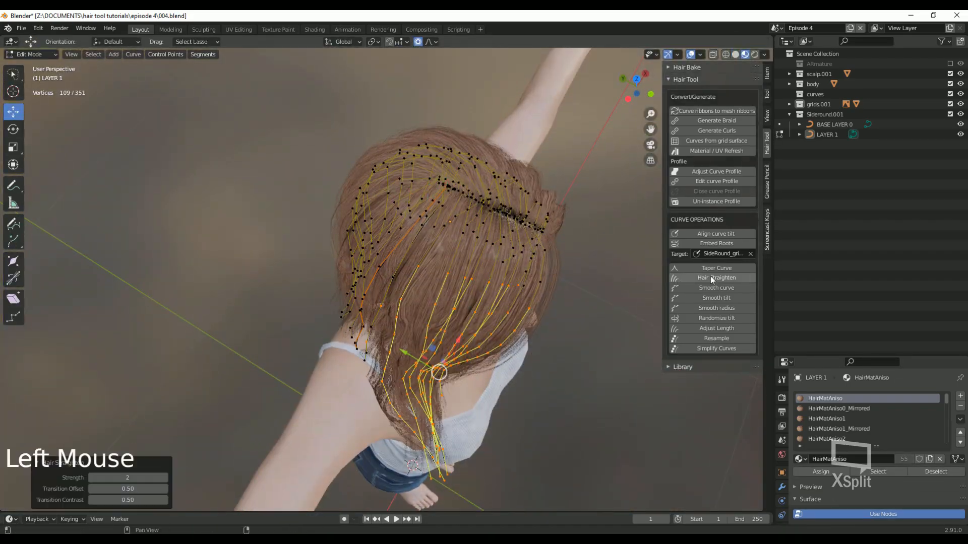
# Step: Lasso the back strand points again from a new angle and repeat Hair Straighten on them
pyautogui.moveTo(453, 323); pyautogui.dragTo(484, 282, button='middle')
pyautogui.moveTo(418, 262); pyautogui.dragTo(529, 297)
pyautogui.click(716, 278)
# Step: Lasso the strand points near the hair tips, move them into a better position, and leave Edit Mode
pyautogui.scroll(-4, 603, 408)
pyautogui.moveTo(603, 409); pyautogui.dragTo(509, 323, button='middle')
pyautogui.moveTo(454, 353); pyautogui.dragTo(515, 353, button='middle')
pyautogui.moveTo(398, 358); pyautogui.dragTo(443, 386)
pyautogui.press('g')
pyautogui.click(506, 385)
pyautogui.moveTo(454, 322); pyautogui.dragTo(472, 282, button='middle')
pyautogui.press('g')
pyautogui.click(469, 353)
pyautogui.scroll(3, 504, 393)
pyautogui.press('Tab')
pyautogui.moveTo(519, 347); pyautogui.dragTo(431, 361, button='middle')
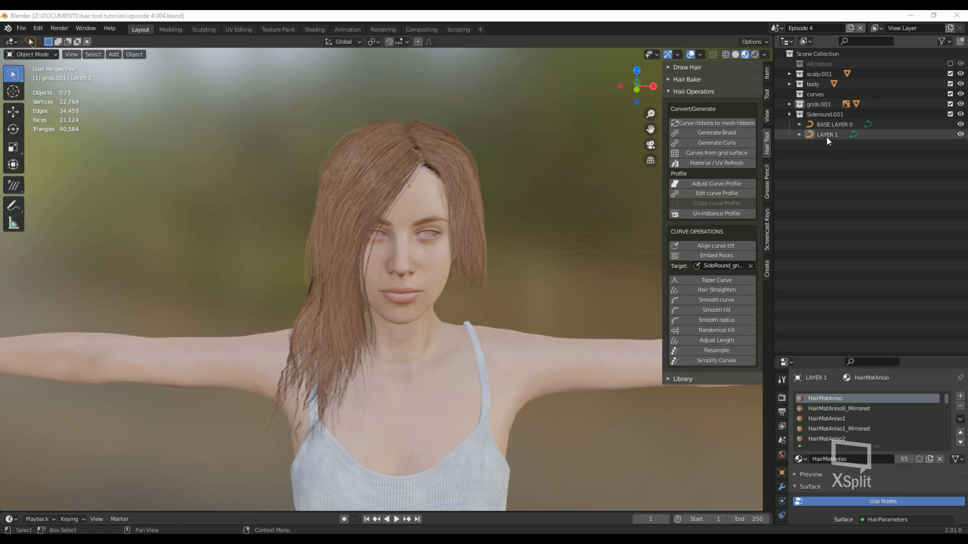
# Step: Duplicate LAYER 1 in place and un-instance the copy's curve profile
pyautogui.click(827, 134)
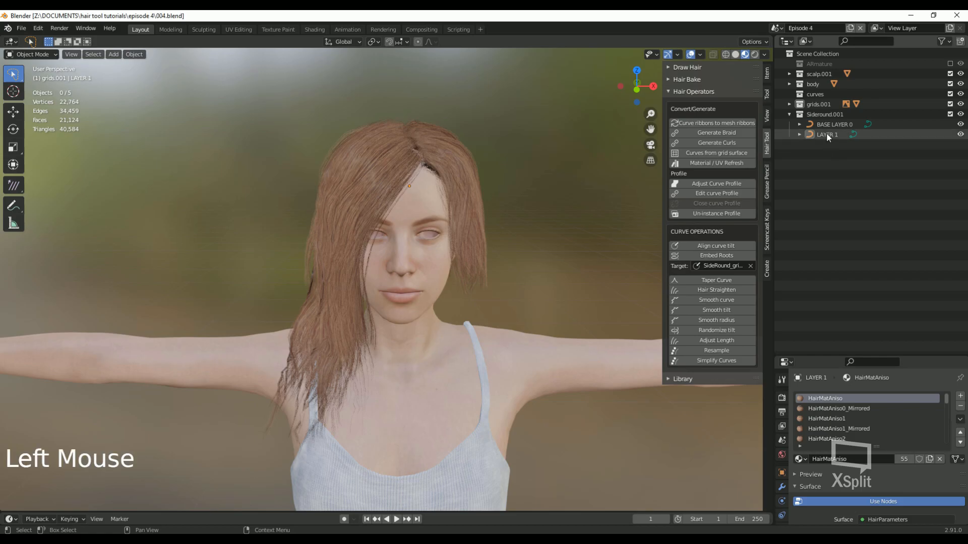
pyautogui.moveTo(605, 196); pyautogui.dragTo(553, 208, button='middle')
pyautogui.hotkey('shift', 'd')
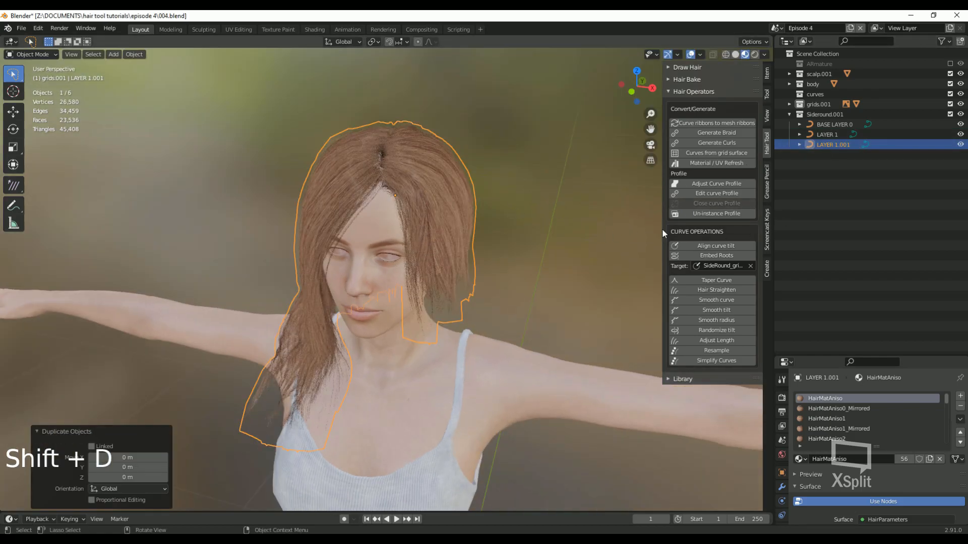
pyautogui.click(714, 212)
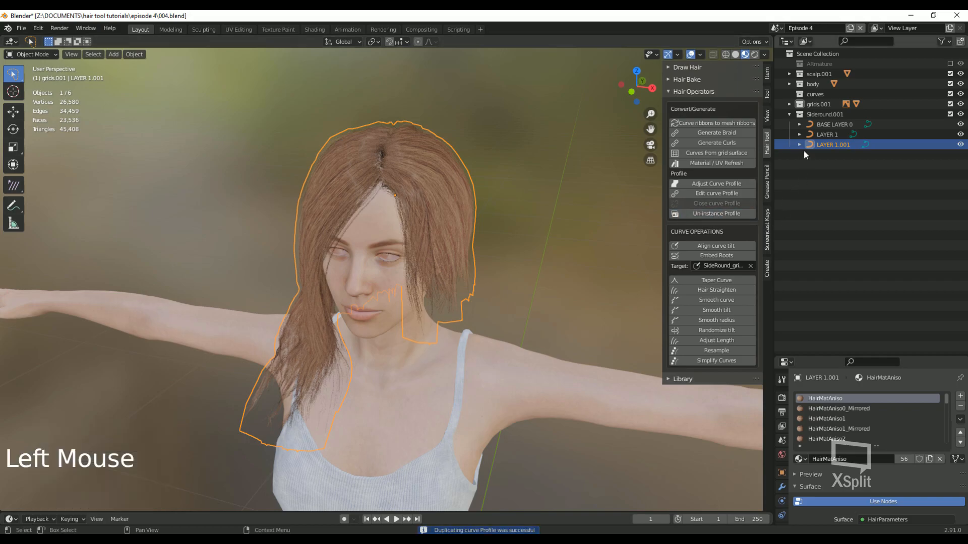
# Step: Adjust the curve profile of LAYER 1.001 and set its strand uplift to 0.12
pyautogui.click(835, 146)
pyautogui.click(722, 183)
pyautogui.moveTo(256, 451); pyautogui.dragTo(433, 390, button='middle')
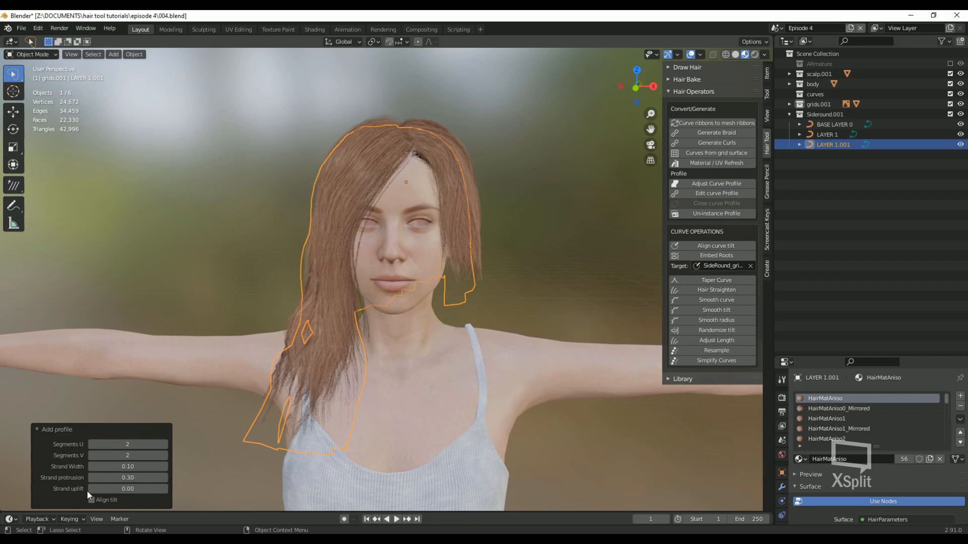
pyautogui.click(165, 490)
pyautogui.click(164, 490)
pyautogui.click(164, 490)
pyautogui.click(164, 489)
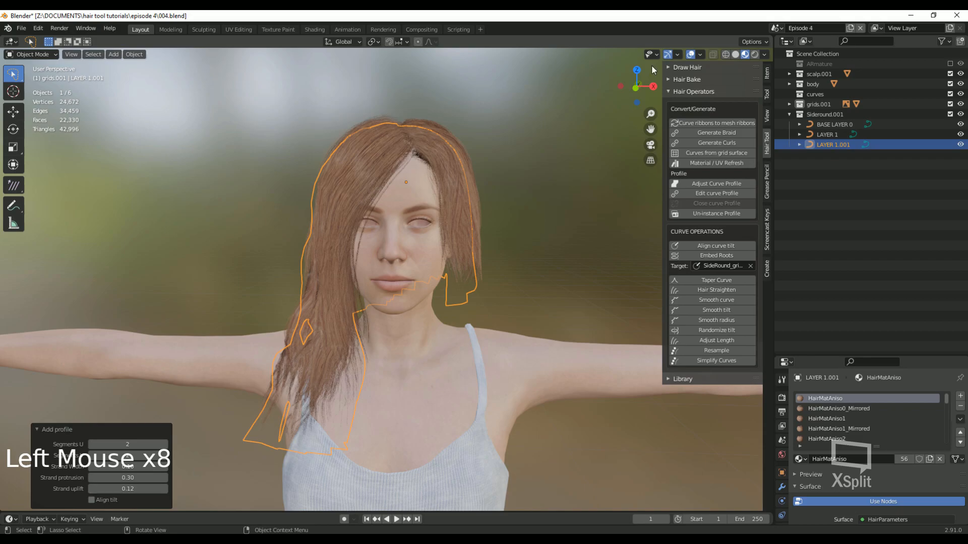
# Step: Switch the viewport to solid shading and raise the strand uplift of LAYER 1.001's profile to about 0.84
pyautogui.click(736, 54)
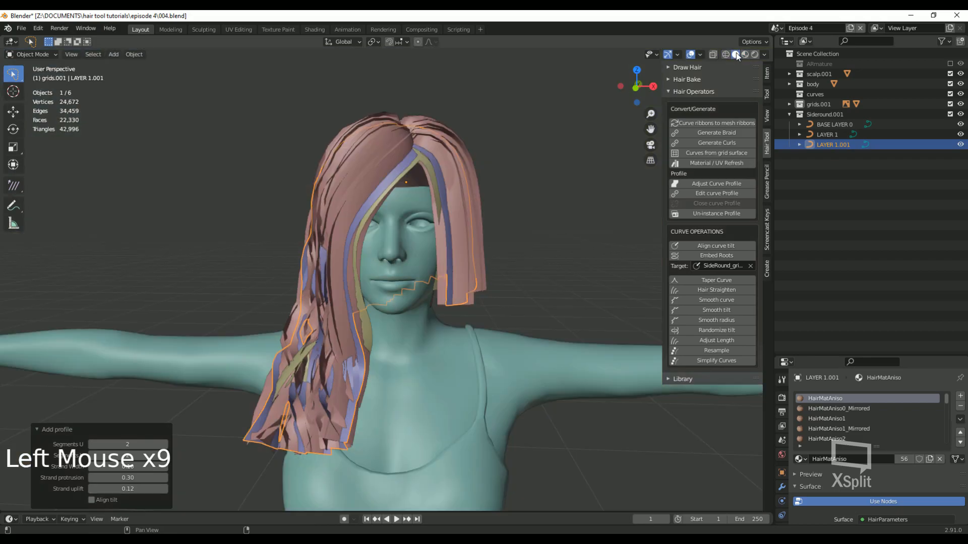
pyautogui.click(164, 489)
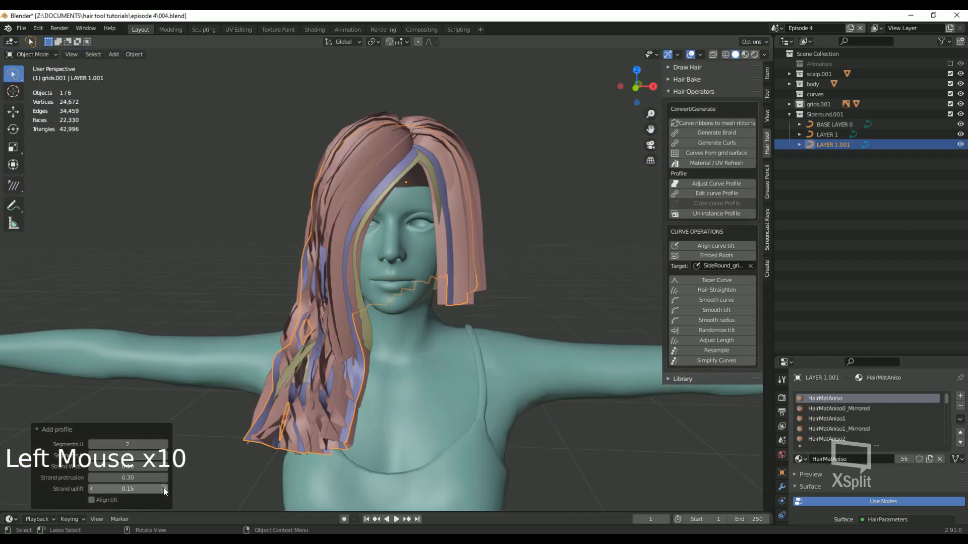
pyautogui.click(165, 488)
pyautogui.doubleClick(166, 488)
pyautogui.doubleClick(165, 488)
pyautogui.click(166, 487)
pyautogui.doubleClick(165, 488)
pyautogui.click(165, 488)
pyautogui.tripleClick(165, 488)
pyautogui.tripleClick(165, 488)
pyautogui.tripleClick(165, 488)
pyautogui.doubleClick(165, 488)
pyautogui.click(165, 488)
pyautogui.tripleClick(165, 488)
pyautogui.tripleClick(165, 488)
pyautogui.click(166, 488)
pyautogui.tripleClick(166, 488)
pyautogui.tripleClick(165, 488)
pyautogui.doubleClick(165, 488)
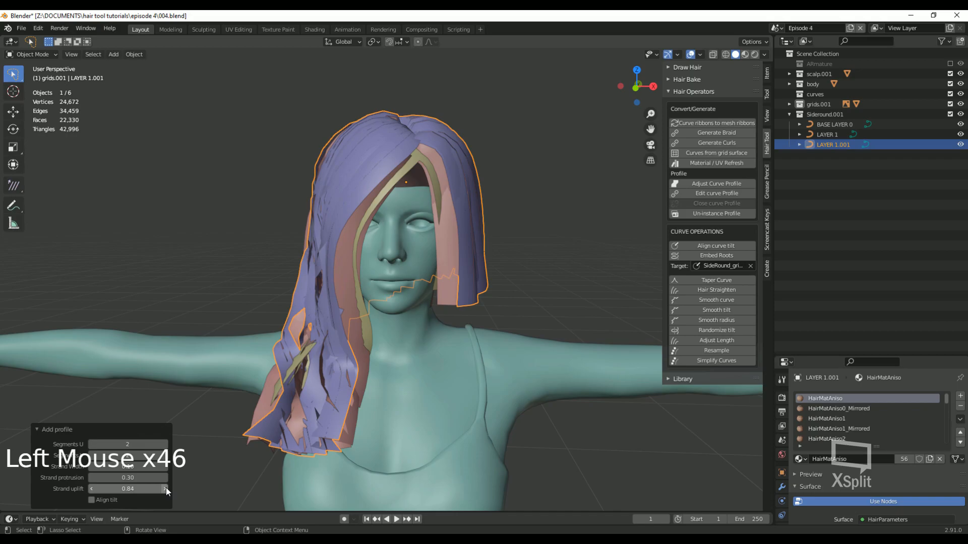
pyautogui.doubleClick(165, 488)
pyautogui.moveTo(340, 408)
pyautogui.mouseDown(button='middle')
pyautogui.moveTo(536, 401)
pyautogui.moveTo(392, 413)
pyautogui.mouseUp(button='middle')
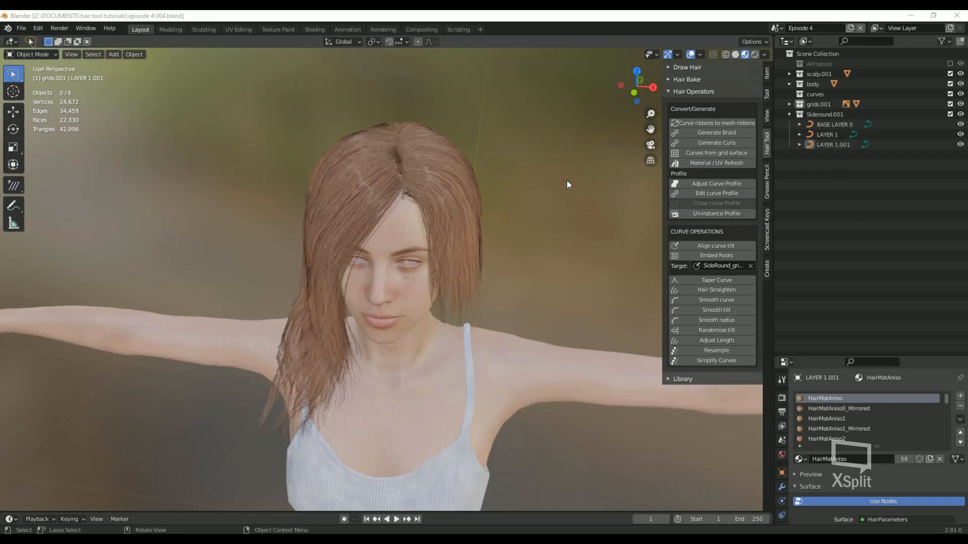
# Step: Rename the duplicated hair layer LAYER 1.001 as layer 2
pyautogui.click(855, 145)
pyautogui.click(828, 144)
pyautogui.doubleClick(827, 144)
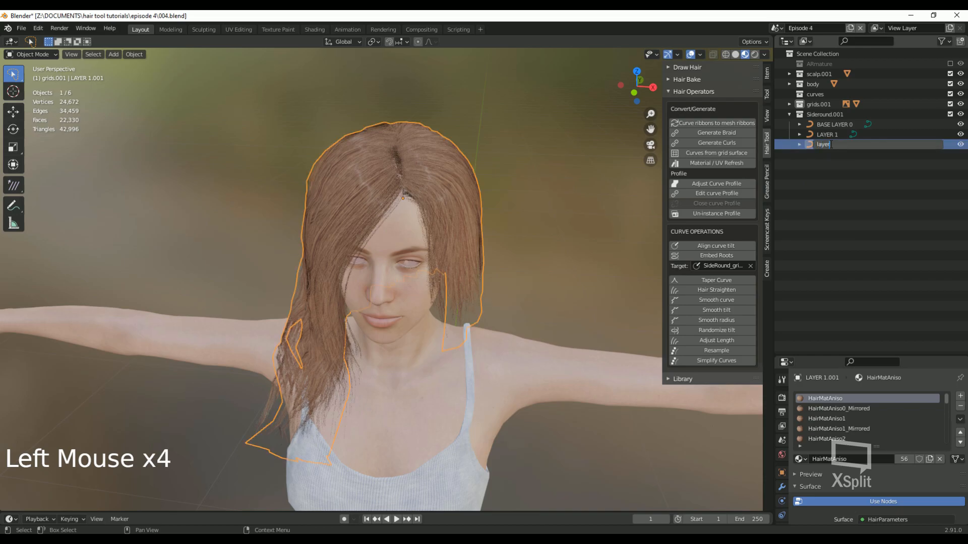
pyautogui.click(826, 146)
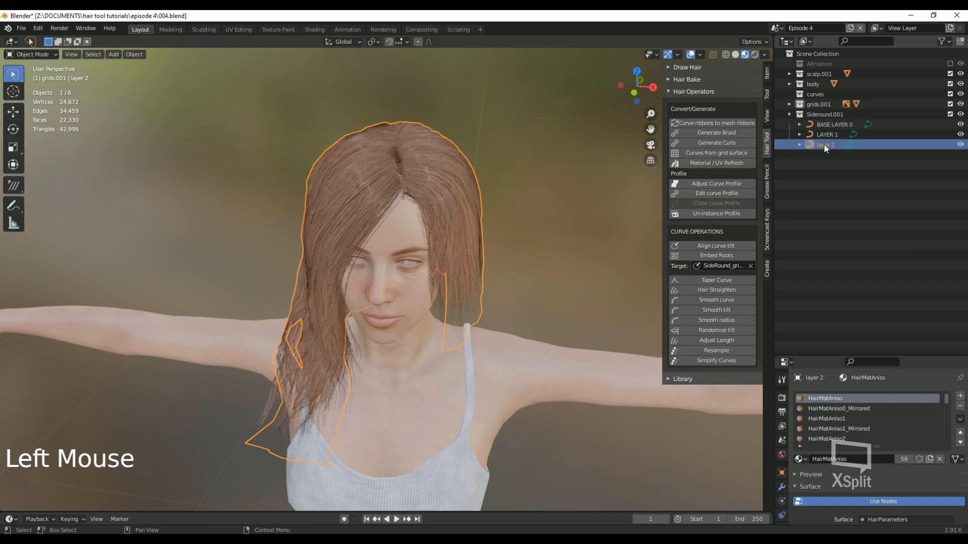
# Step: Open layer 2's curve profile for editing, turn off proportional editing and rotate the three-point profile curve in top view
pyautogui.click(723, 195)
pyautogui.moveTo(616, 76); pyautogui.dragTo(635, 130, button='middle')
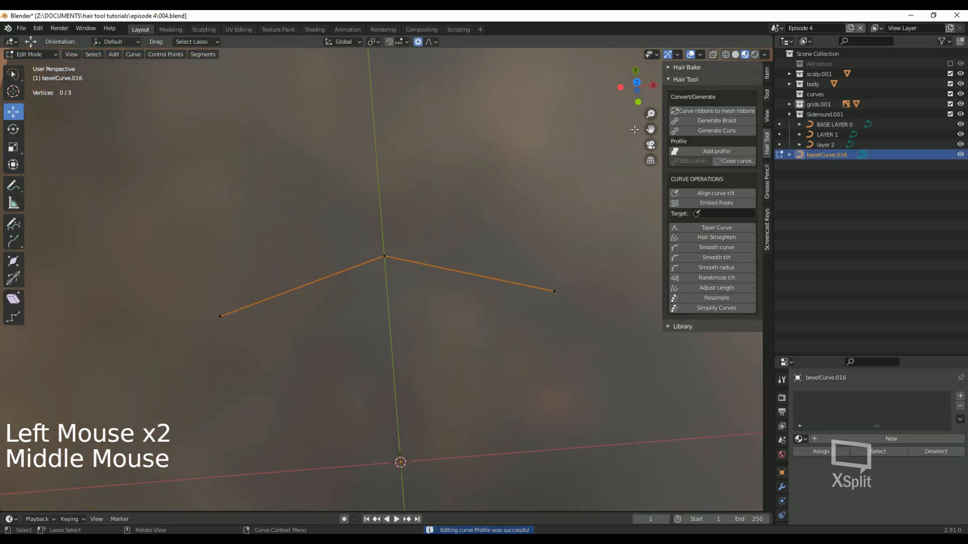
pyautogui.click(637, 85)
pyautogui.scroll(-9, 383, 282)
pyautogui.moveTo(323, 254); pyautogui.dragTo(357, 260)
pyautogui.click(418, 41)
pyautogui.scroll(7, 431, 205)
pyautogui.press('r')
pyautogui.click(408, 266)
# Step: Duplicate the profile curve, rotate the copy about -126° and place it opposite the original
pyautogui.hotkey('shift', 'd')
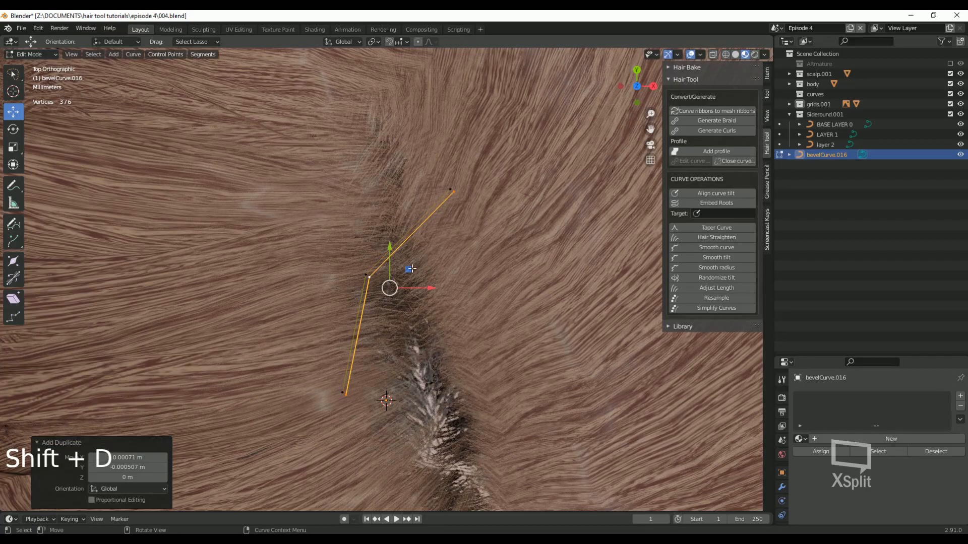
pyautogui.press('r')
pyautogui.click(454, 360)
pyautogui.press('g')
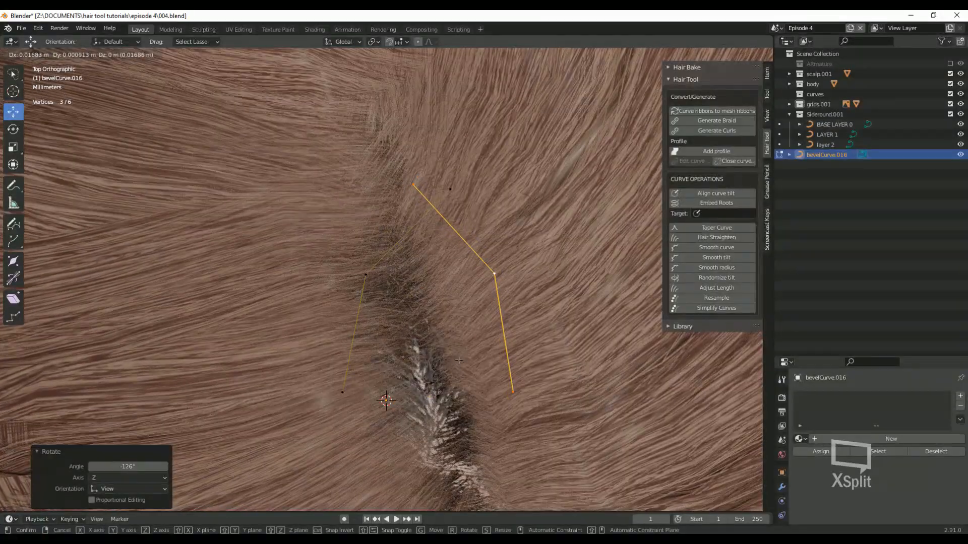
pyautogui.click(458, 362)
# Step: Box-select the points of both profile curves and move them together closer to the origin
pyautogui.click(14, 74)
pyautogui.moveTo(216, 275)
pyautogui.mouseDown()
pyautogui.moveTo(544, 217)
pyautogui.moveTo(363, 479)
pyautogui.mouseUp()
pyautogui.press('g')
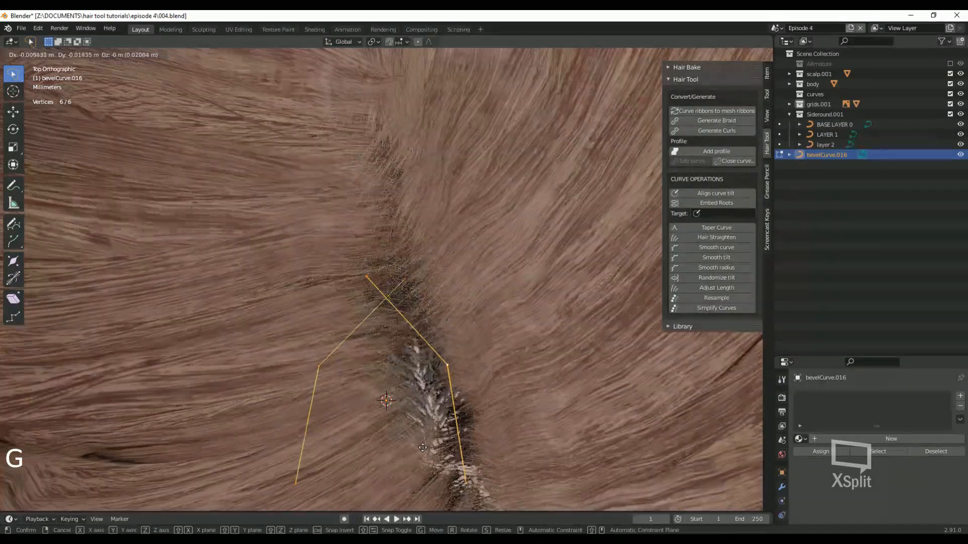
pyautogui.scroll(-2, 470, 354)
pyautogui.keyDown('shift'); pyautogui.moveTo(470, 354); pyautogui.dragTo(479, 362, button='middle'); pyautogui.keyUp('shift')
pyautogui.scroll(-1, 479, 363)
pyautogui.scroll(2, 479, 363)
# Step: Spread the two profile curves by moving their lower end points outward and their upper end points slightly past each other
pyautogui.click(469, 361)
pyautogui.press('g')
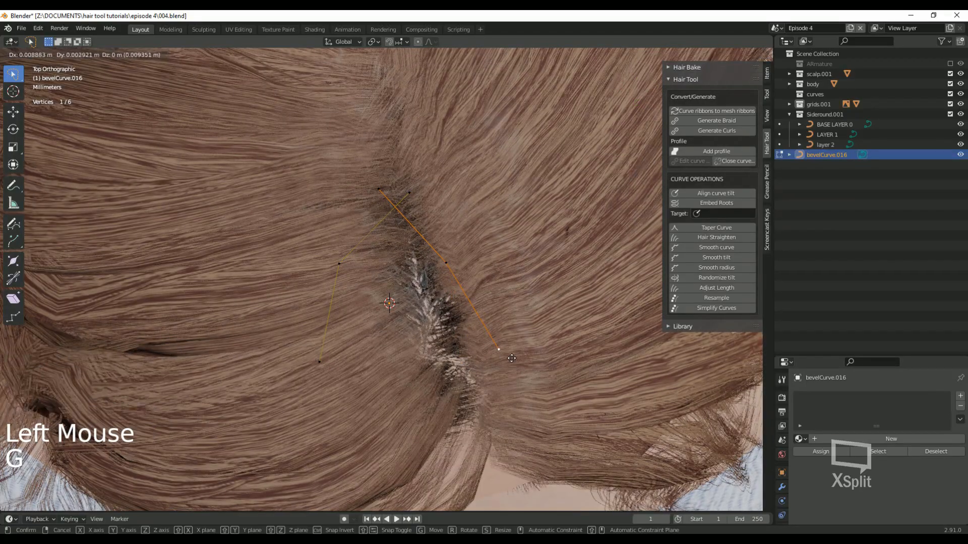
pyautogui.click(515, 357)
pyautogui.click(321, 364)
pyautogui.press('g')
pyautogui.click(287, 367)
pyautogui.click(416, 190)
pyautogui.press('g')
pyautogui.click(428, 187)
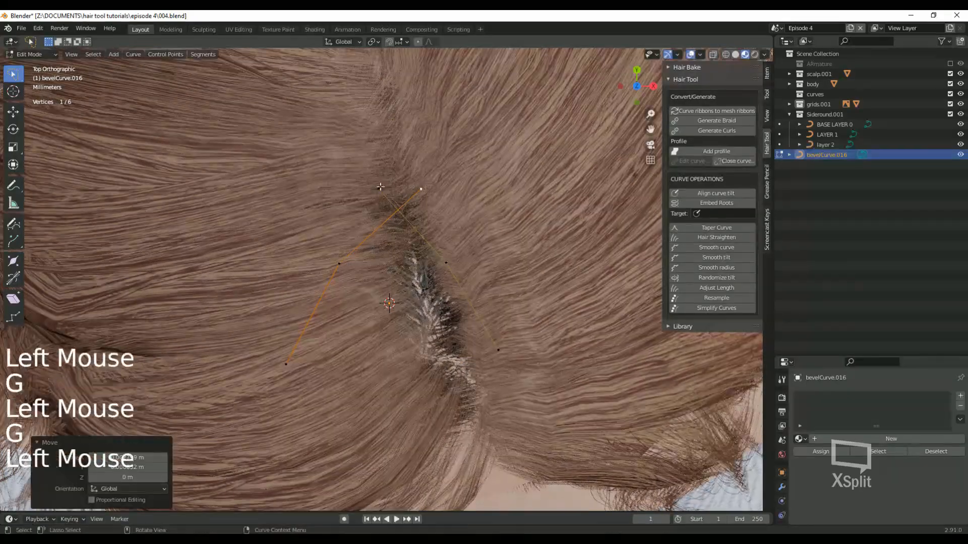
pyautogui.click(380, 190)
pyautogui.press('g')
pyautogui.click(374, 186)
# Step: Reposition the middle points of both profile curves to refine their bends
pyautogui.click(339, 264)
pyautogui.press('g')
pyautogui.click(326, 267)
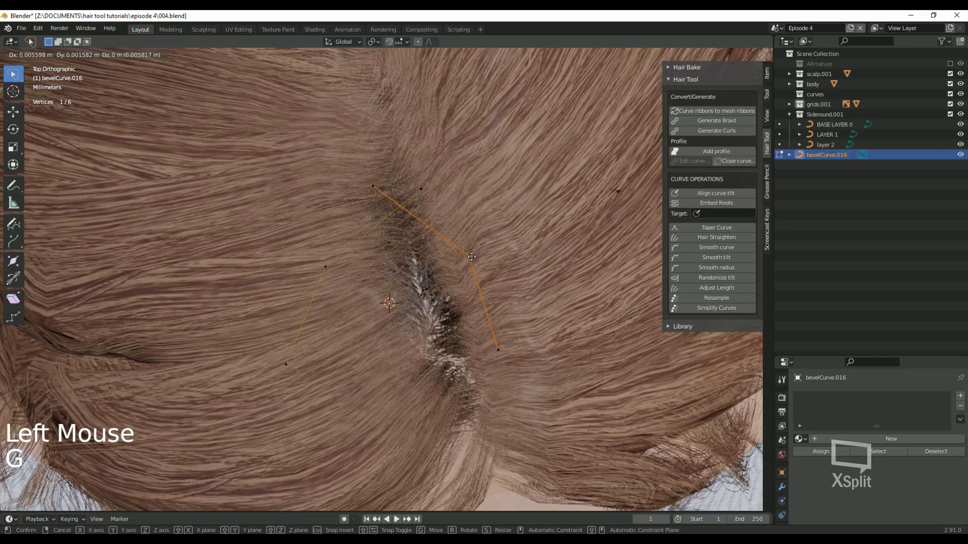
pyautogui.click(465, 254)
pyautogui.scroll(-2, 465, 254)
pyautogui.click(444, 265)
pyautogui.press('g')
pyautogui.click(447, 267)
# Step: Close the curve profile, then select layer 2 and check the hair in solid and material preview shading
pyautogui.click(736, 162)
pyautogui.click(823, 145)
pyautogui.press('KP_Decimal')
pyautogui.moveTo(422, 227); pyautogui.dragTo(452, 236, button='middle')
pyautogui.click(735, 54)
pyautogui.moveTo(479, 176)
pyautogui.mouseDown(button='middle')
pyautogui.moveTo(542, 193)
pyautogui.moveTo(462, 199)
pyautogui.mouseUp(button='middle')
pyautogui.click(744, 55)
pyautogui.moveTo(580, 211); pyautogui.dragTo(564, 222, button='middle')
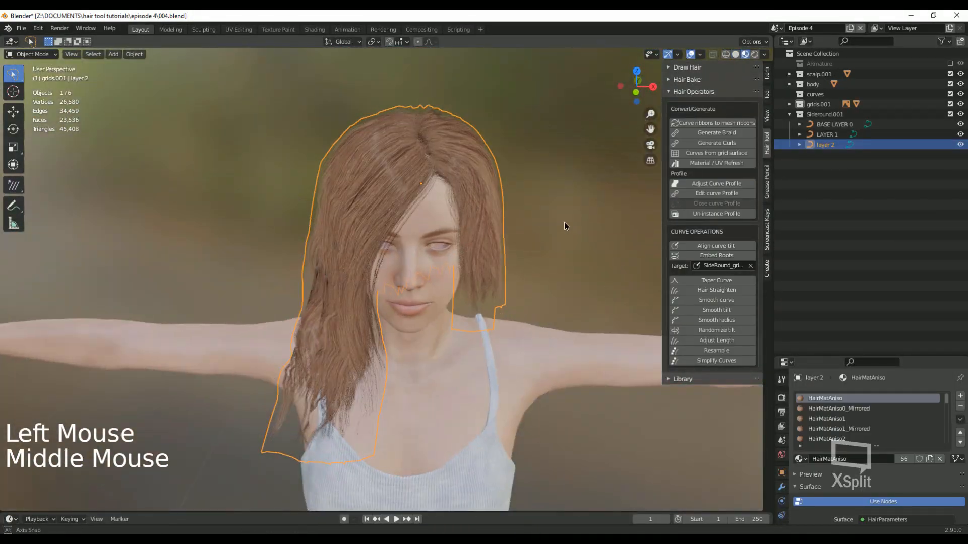
# Step: Set layer 2's UV regions to 6 through 11 together with their mirrored versions, and deselect the layer
pyautogui.hotkey('ctrl', 'shift', 'h')
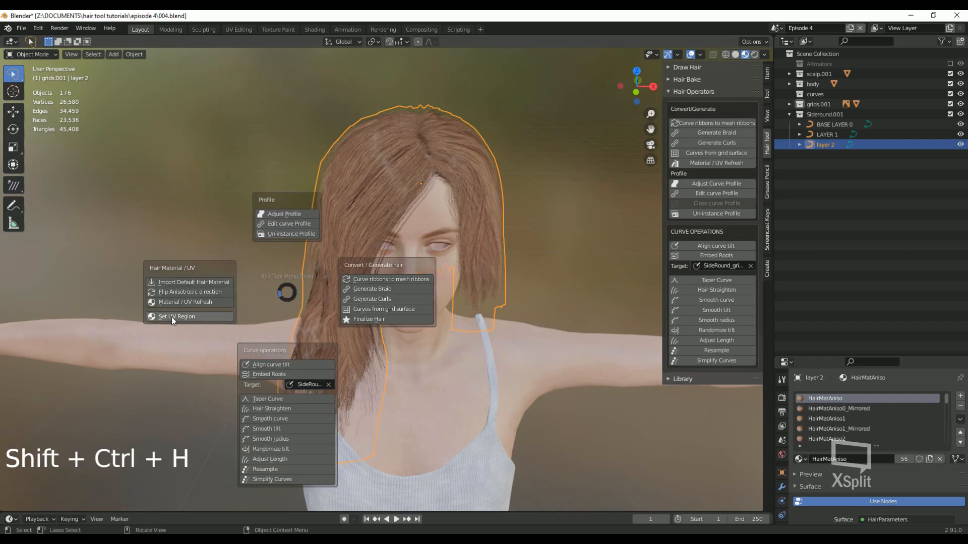
pyautogui.click(172, 317)
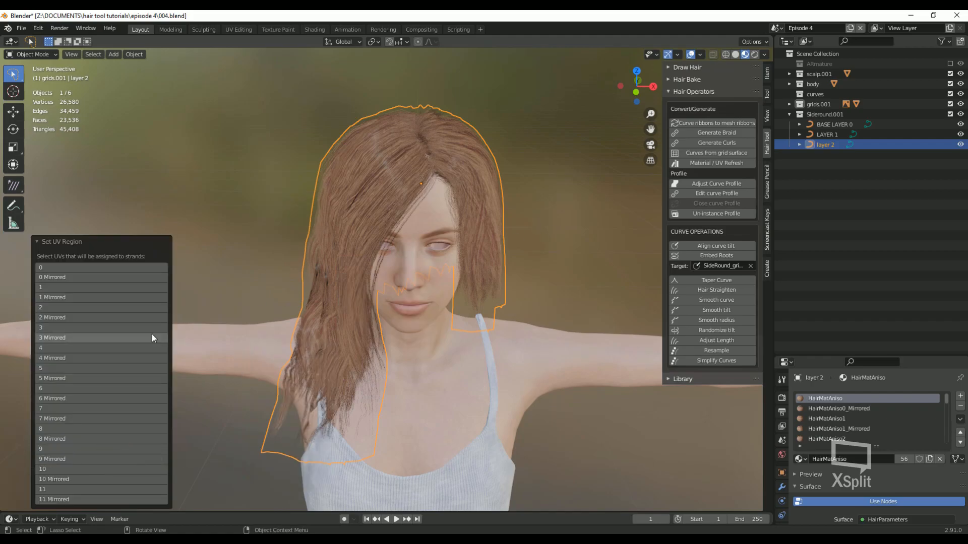
pyautogui.click(50, 388)
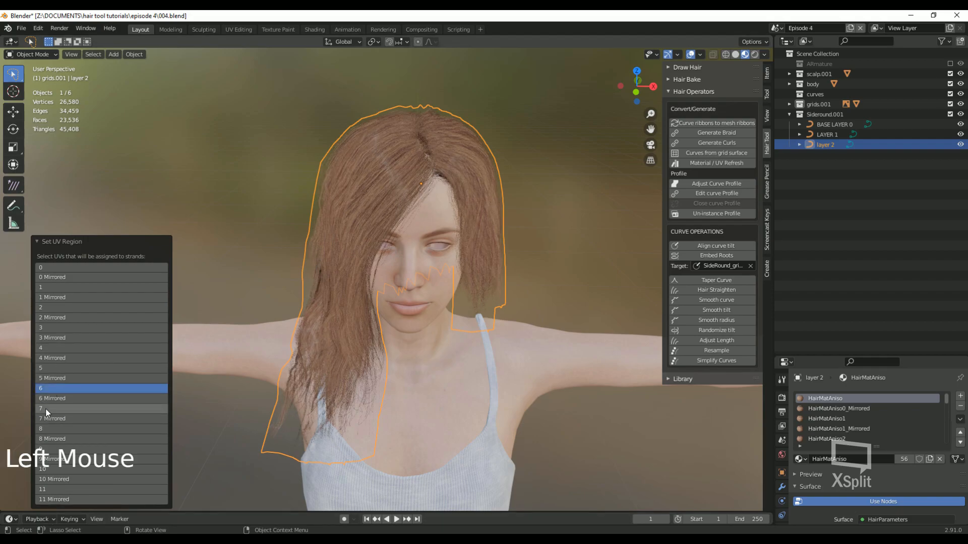
pyautogui.keyDown('shift'); pyautogui.click(50, 408); pyautogui.keyUp('shift')
pyautogui.keyDown('shift'); pyautogui.click(48, 428); pyautogui.keyUp('shift')
pyautogui.keyDown('shift'); pyautogui.click(43, 469); pyautogui.keyUp('shift')
pyautogui.keyDown('shift'); pyautogui.click(46, 489); pyautogui.keyUp('shift')
pyautogui.keyDown('shift'); pyautogui.click(51, 398); pyautogui.keyUp('shift')
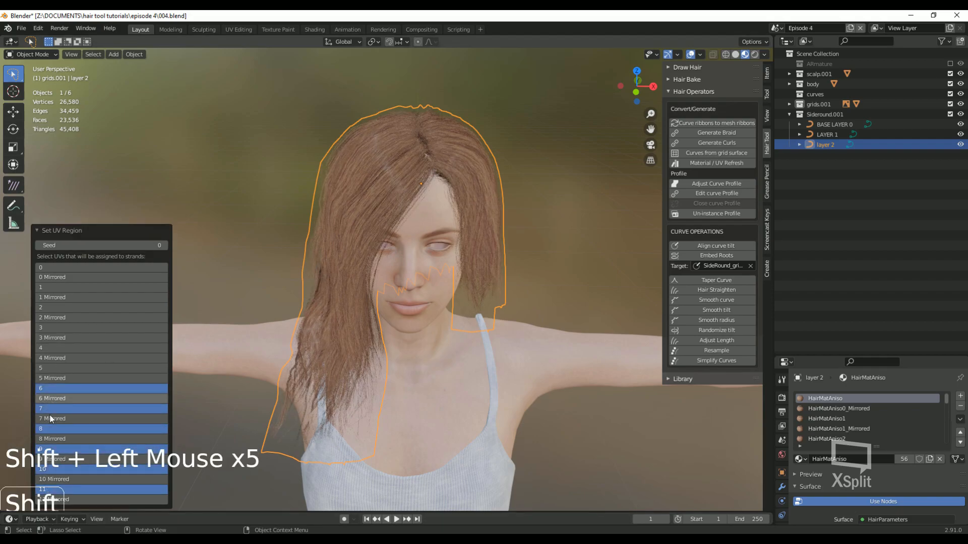
pyautogui.keyDown('shift'); pyautogui.click(50, 418); pyautogui.keyUp('shift')
pyautogui.keyDown('shift'); pyautogui.click(50, 438); pyautogui.keyUp('shift')
pyautogui.keyDown('shift'); pyautogui.click(47, 449); pyautogui.keyUp('shift')
pyautogui.keyDown('shift'); pyautogui.click(48, 459); pyautogui.keyUp('shift')
pyautogui.keyDown('shift'); pyautogui.click(48, 499); pyautogui.keyUp('shift')
pyautogui.keyDown('shift'); pyautogui.click(51, 478); pyautogui.keyUp('shift')
pyautogui.click(469, 242)
# Step: Enter Edit Mode on layer 2, hide the viewport overlays and enable proportional editing with smooth falloff
pyautogui.moveTo(470, 250)
pyautogui.mouseDown(button='middle')
pyautogui.moveTo(673, 256)
pyautogui.moveTo(464, 253)
pyautogui.mouseUp(button='middle')
pyautogui.scroll(1, 464, 253)
pyautogui.click(636, 90)
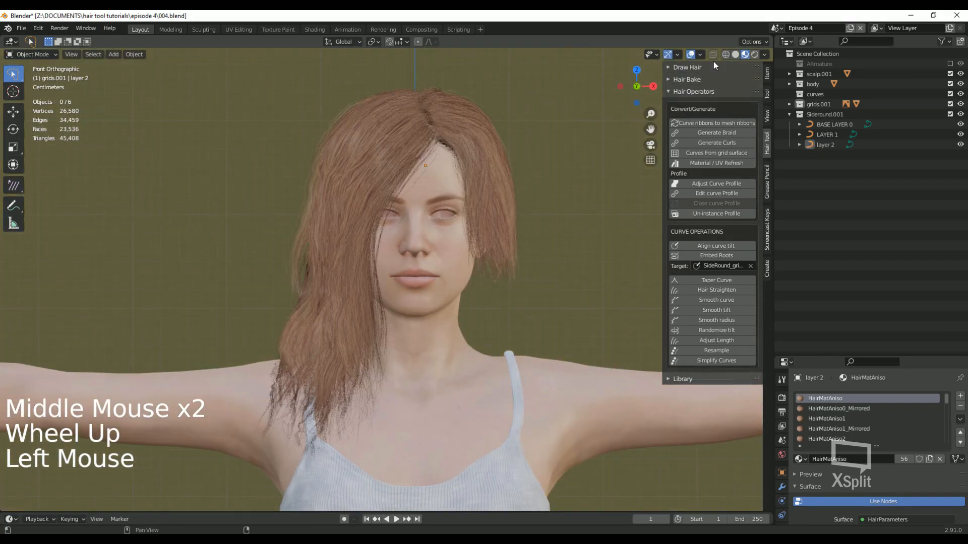
pyautogui.click(29, 55)
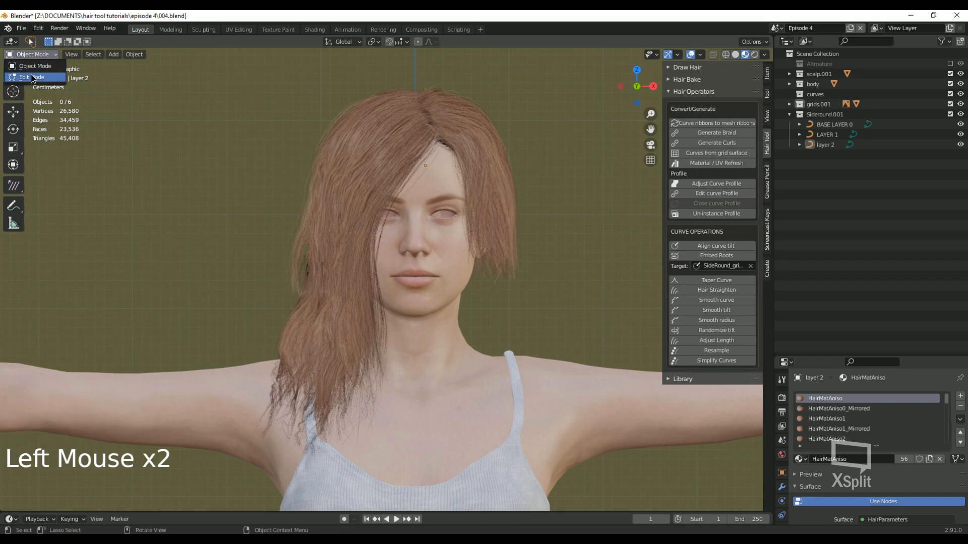
pyautogui.click(33, 78)
pyautogui.scroll(1, 491, 128)
pyautogui.moveTo(469, 152); pyautogui.dragTo(534, 149, button='middle')
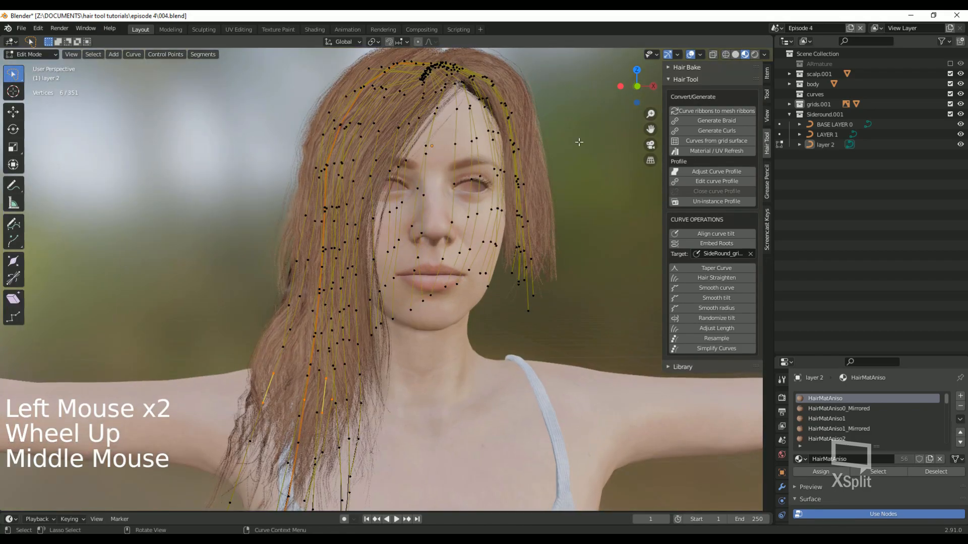
pyautogui.click(634, 88)
pyautogui.click(690, 54)
pyautogui.press('g')
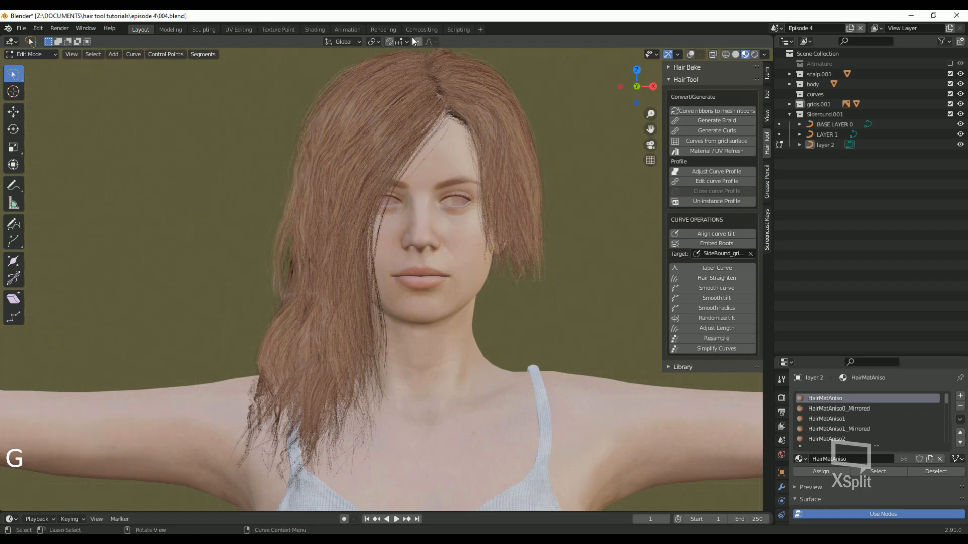
pyautogui.click(417, 42)
pyautogui.click(434, 41)
pyautogui.click(384, 62)
# Step: Move strand points on the long side of the hair outward with proportional editing
pyautogui.press('g')
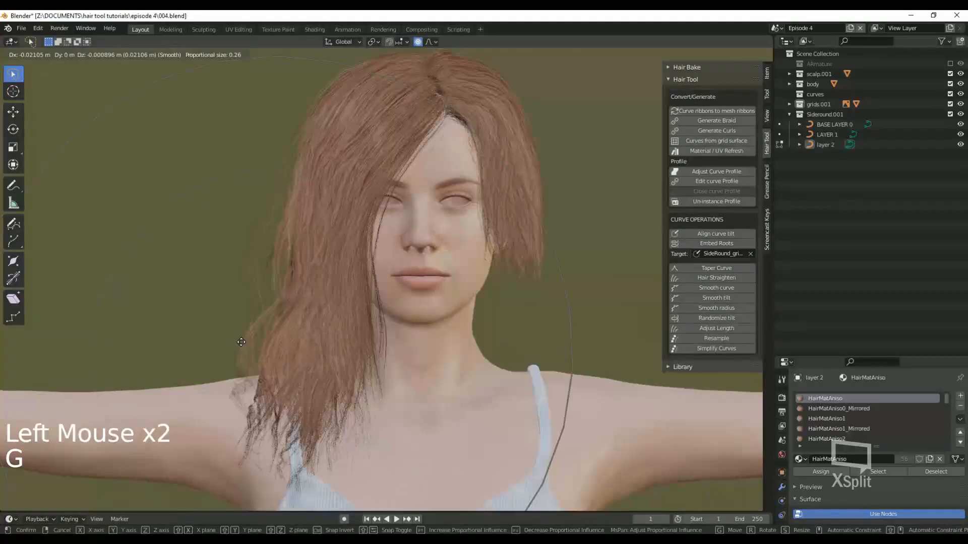
pyautogui.click(269, 336)
pyautogui.scroll(-1, 271, 333)
pyautogui.click(283, 325)
pyautogui.press('g')
pyautogui.click(275, 323)
# Step: Move strand points near the tips and crown of the short side outward, using a smaller proportional influence
pyautogui.click(515, 272)
pyautogui.press('g')
pyautogui.scroll(8, 539, 268)
pyautogui.click(536, 272)
pyautogui.click(496, 135)
pyautogui.press('g')
pyautogui.scroll(6, 499, 134)
pyautogui.click(504, 131)
# Step: Show the overlays again, box-select a group of strand points, grow the selection along the strands and hide them
pyautogui.moveTo(506, 152); pyautogui.dragTo(363, 153, button='middle')
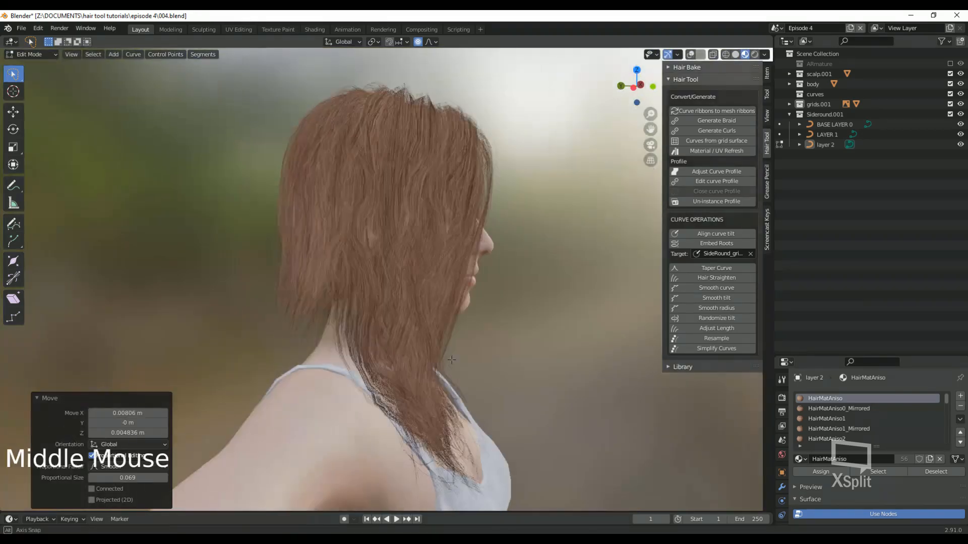
pyautogui.click(628, 85)
pyautogui.moveTo(503, 303); pyautogui.dragTo(572, 303, button='middle')
pyautogui.click(646, 89)
pyautogui.click(690, 55)
pyautogui.scroll(-2, 574, 237)
pyautogui.moveTo(578, 246)
pyautogui.mouseDown()
pyautogui.moveTo(413, 287)
pyautogui.moveTo(433, 171)
pyautogui.mouseUp()
pyautogui.press('ctrl+KP_Add')
pyautogui.press('ctrl+KP_Add')
pyautogui.press('ctrl+KP_Add')
pyautogui.press('ctrl+KP_Add')
pyautogui.press('ctrl+KP_Add')
pyautogui.press('ctrl+KP_Add')
pyautogui.press('ctrl+KP_Add')
pyautogui.press('ctrl+KP_Add')
pyautogui.press('ctrl+KP_Add')
pyautogui.press('ctrl+KP_Add')
pyautogui.press('ctrl+KP_Add')
pyautogui.press('ctrl+KP_Add')
pyautogui.press('ctrl+KP_Add')
pyautogui.press('ctrl+KP_Add')
pyautogui.press('ctrl+KP_Add')
pyautogui.press('ctrl+KP_Add')
pyautogui.press('ctrl+KP_Add')
pyautogui.press('ctrl+KP_Add')
pyautogui.press('ctrl+KP_Add')
pyautogui.press('ctrl+KP_Add')
pyautogui.press('h')
# Step: Hide the viewport overlays and move a strand point at the front edge of layer 2, beside the face, with proportional editing
pyautogui.moveTo(535, 260); pyautogui.dragTo(595, 257, button='middle')
pyautogui.click(632, 88)
pyautogui.keyDown('shift'); pyautogui.moveTo(514, 308); pyautogui.dragTo(504, 356, button='middle'); pyautogui.keyUp('shift')
pyautogui.scroll(3, 504, 355)
pyautogui.click(691, 55)
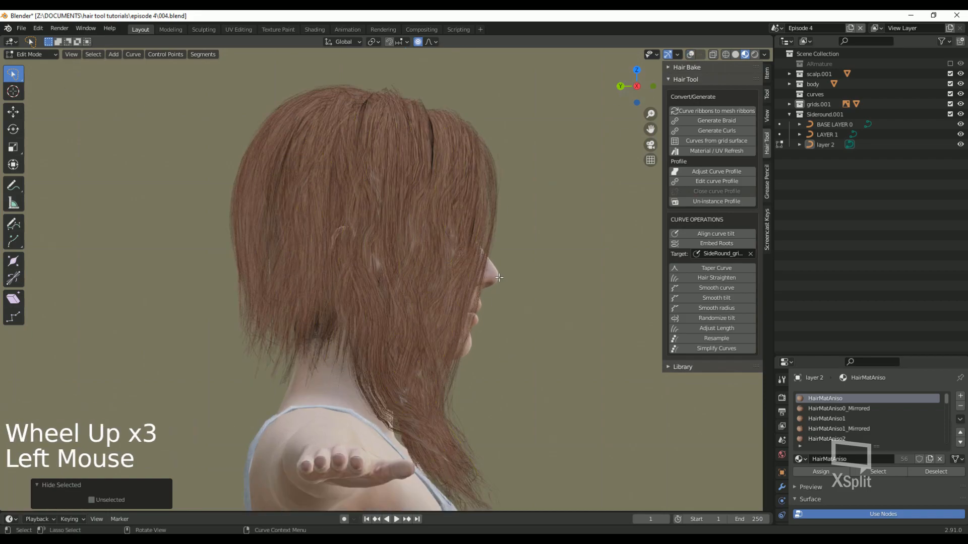
pyautogui.click(486, 283)
pyautogui.press('g')
pyautogui.click(497, 285)
# Step: Move strand points at the long side's tip and along the back of the head with proportional editing
pyautogui.click(474, 454)
pyautogui.press('g')
pyautogui.click(239, 201)
pyautogui.press('g')
pyautogui.click(244, 333)
pyautogui.press('g')
pyautogui.click(218, 353)
# Step: Show the overlays again and reveal all hidden strand points of layer 2
pyautogui.moveTo(295, 102); pyautogui.dragTo(207, 150, button='middle')
pyautogui.hotkey('ctrl', 'h')
pyautogui.click(690, 55)
pyautogui.hotkey('ctrl', 'h')
pyautogui.press('Escape')
pyautogui.press('Escape')
pyautogui.press('Escape')
pyautogui.press('Escape')
pyautogui.hotkey('alt', 'h')
# Step: Box-select a different group of strand points on layer 2, grow the selection along the strands and hide them
pyautogui.scroll(-1, 595, 323)
pyautogui.click(595, 322)
pyautogui.moveTo(595, 322); pyautogui.dragTo(363, 307, button='middle')
pyautogui.moveTo(354, 318); pyautogui.dragTo(469, 436)
pyautogui.press('ctrl+KP_Add')
pyautogui.press('ctrl+KP_Add')
pyautogui.press('ctrl+KP_Add')
pyautogui.press('ctrl+KP_Add')
pyautogui.press('ctrl+KP_Add')
pyautogui.press('ctrl+KP_Add')
pyautogui.press('ctrl+KP_Add')
pyautogui.press('ctrl+KP_Add')
pyautogui.press('ctrl+KP_Add')
pyautogui.press('ctrl+KP_Add')
pyautogui.press('ctrl+KP_Add')
pyautogui.press('ctrl+KP_Add')
pyautogui.press('ctrl+KP_Add')
pyautogui.press('ctrl+KP_Add')
pyautogui.press('ctrl+KP_Add')
pyautogui.press('ctrl+KP_Add')
pyautogui.press('ctrl+KP_Add')
pyautogui.press('ctrl+KP_Add')
pyautogui.press('ctrl+KP_Add')
pyautogui.press('ctrl+KP_Add')
pyautogui.press('h')
# Step: Hide the overlays, hide a strand point and move a neighbouring one with proportional editing
pyautogui.moveTo(447, 435); pyautogui.dragTo(564, 424, button='middle')
pyautogui.scroll(3, 565, 424)
pyautogui.moveTo(564, 353); pyautogui.dragTo(575, 348, button='middle')
pyautogui.click(637, 87)
pyautogui.click(691, 54)
pyautogui.click(316, 298)
pyautogui.press('h')
pyautogui.click(298, 303)
pyautogui.press('g')
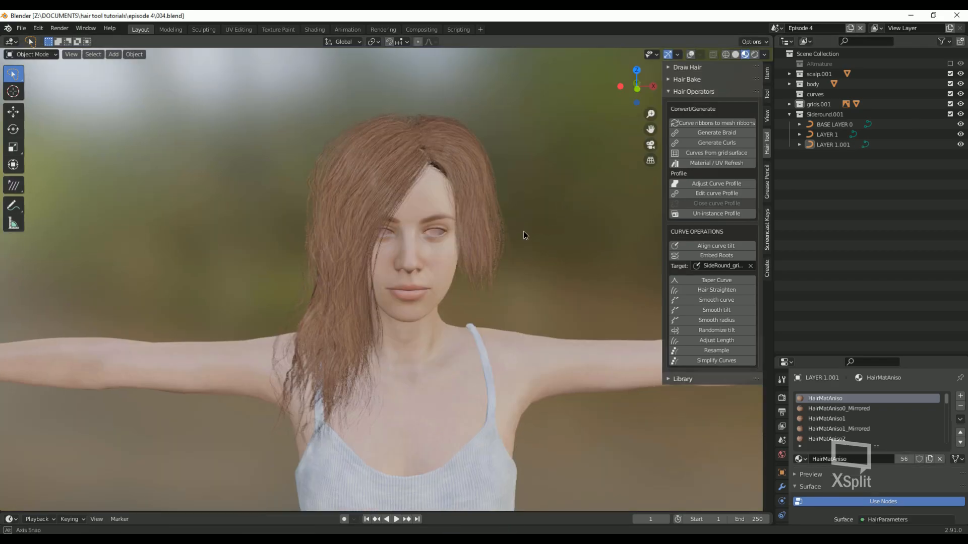
# Step: Confirm the hair UV boxes with IDs 0 to 3 on hair_ht_opacity.jpg and return to the Layout workspace
pyautogui.moveTo(523, 231); pyautogui.dragTo(580, 182, button='middle')
pyautogui.moveTo(637, 88); pyautogui.dragTo(399, 272, button='middle')
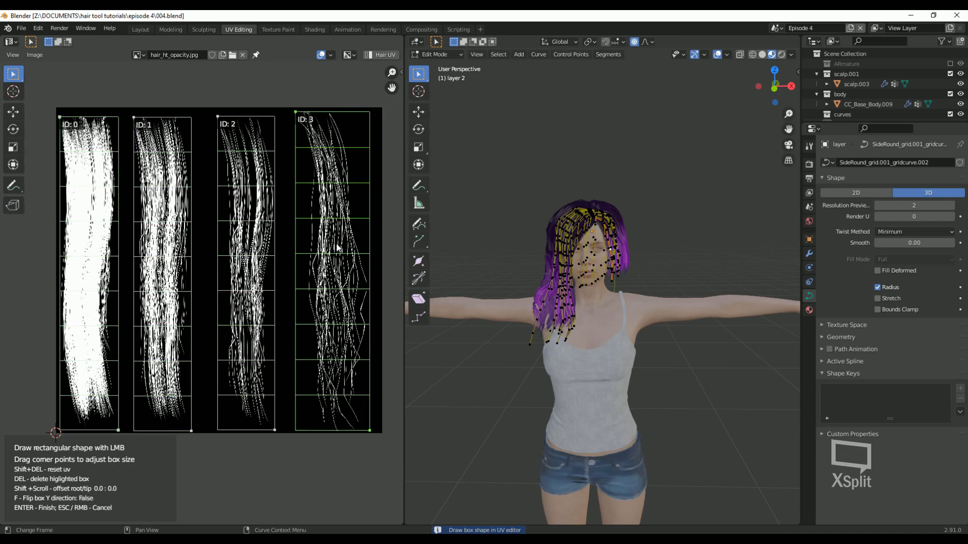
pyautogui.press('Return')
pyautogui.click(141, 29)
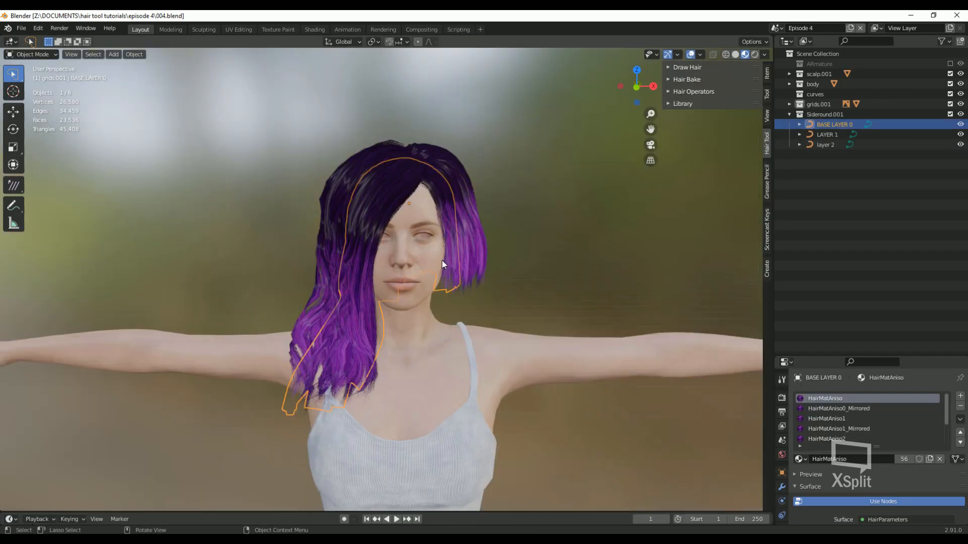
# Step: Assign UV regions 0 and 0 Mirrored to the strands of BASE LAYER 0
pyautogui.hotkey('ctrl', 'shift', 'h')
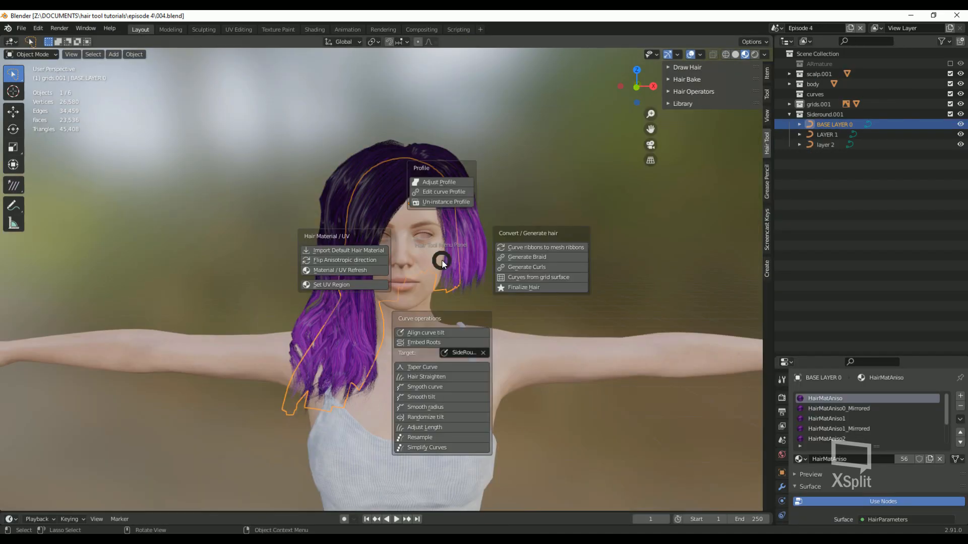
pyautogui.click(319, 286)
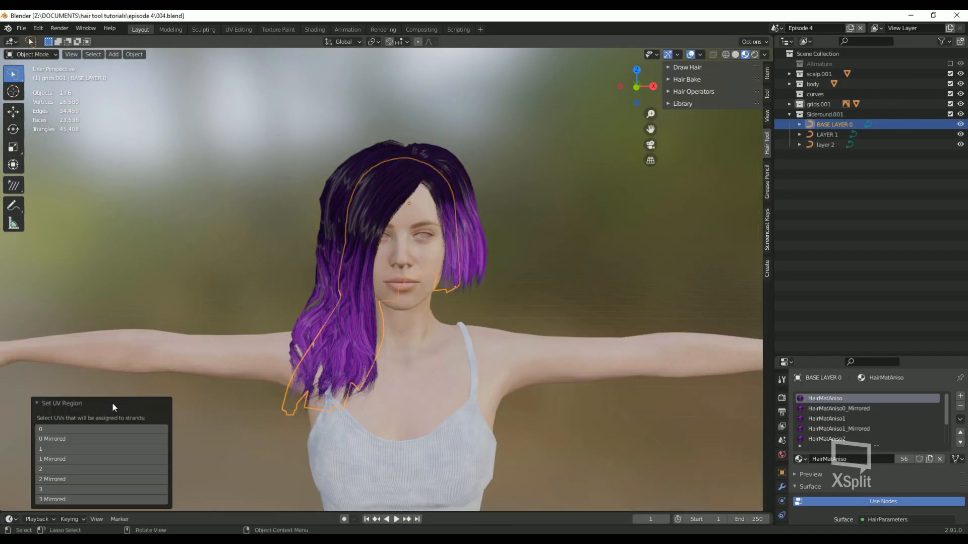
pyautogui.keyDown('shift'); pyautogui.click(53, 440); pyautogui.keyUp('shift')
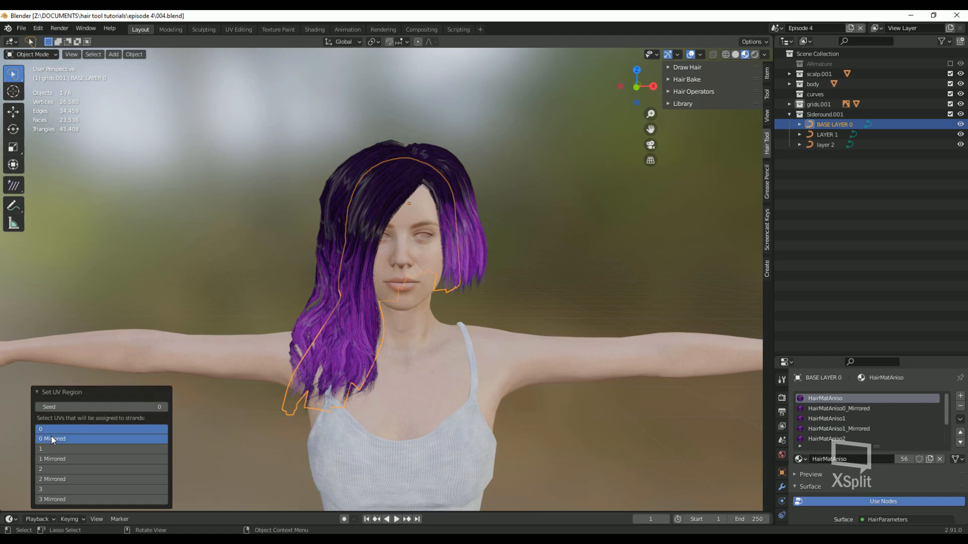
# Step: Assign UV regions 1, 1 Mirrored, 2 and 2 Mirrored to the strands of LAYER 1
pyautogui.click(827, 134)
pyautogui.hotkey('shift', 'alt', 'w')
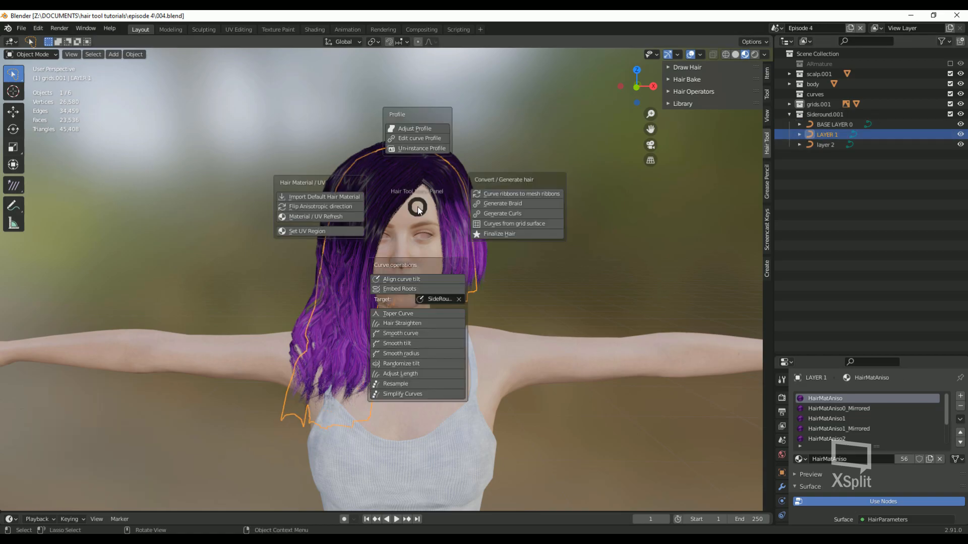
pyautogui.click(319, 231)
pyautogui.click(43, 448)
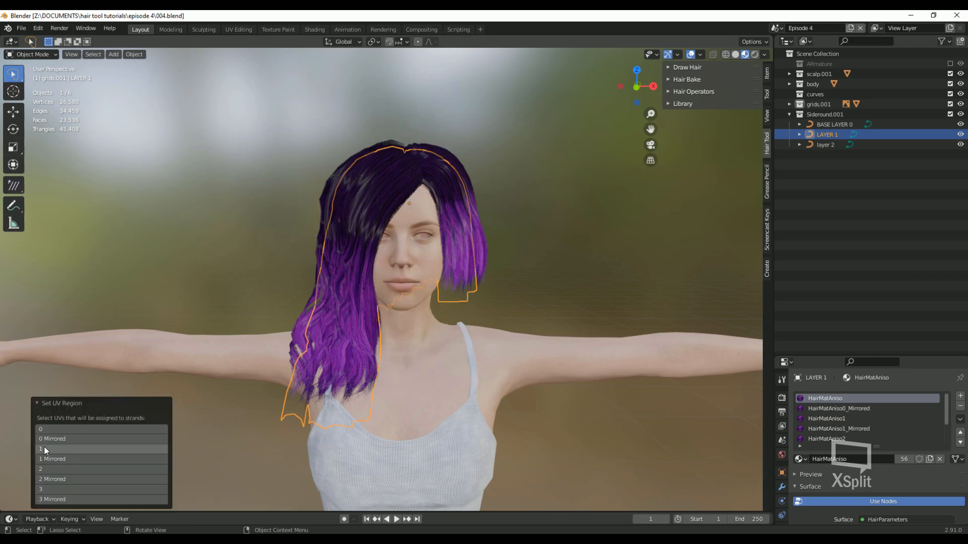
pyautogui.keyDown('shift'); pyautogui.click(46, 469); pyautogui.keyUp('shift')
pyautogui.keyDown('shift'); pyautogui.click(47, 462); pyautogui.keyUp('shift')
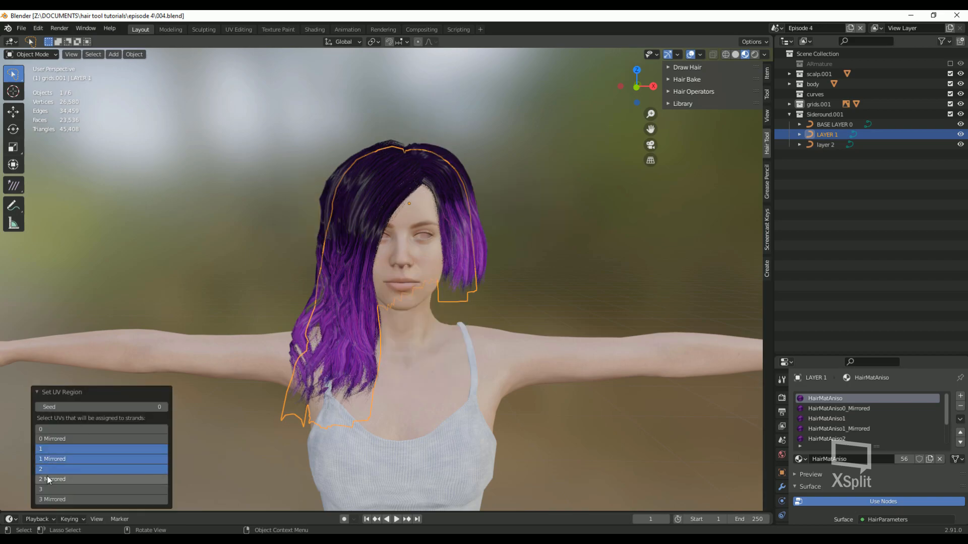
# Step: Assign UV regions 3 and 3 Mirrored to the strands of layer 2
pyautogui.click(834, 145)
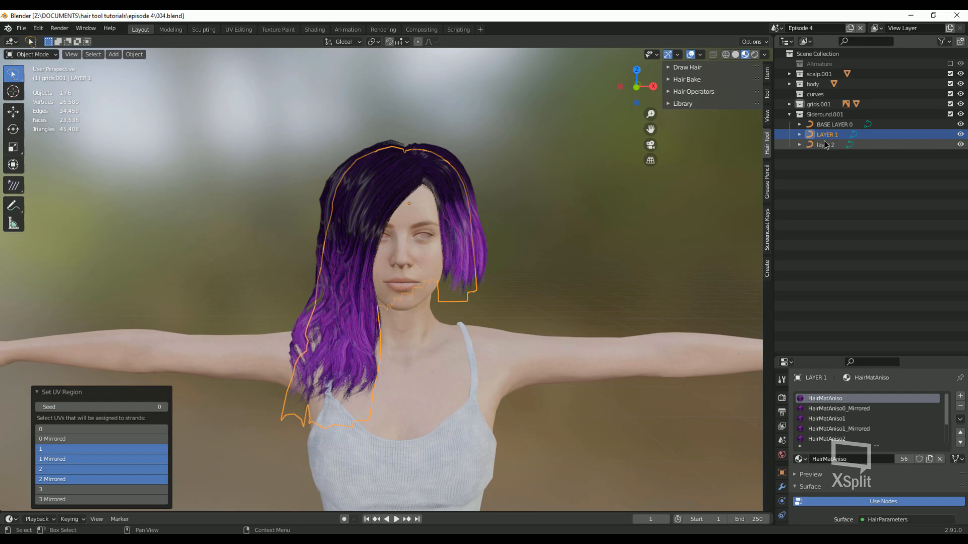
pyautogui.hotkey('ctrl', 'shift', 'h')
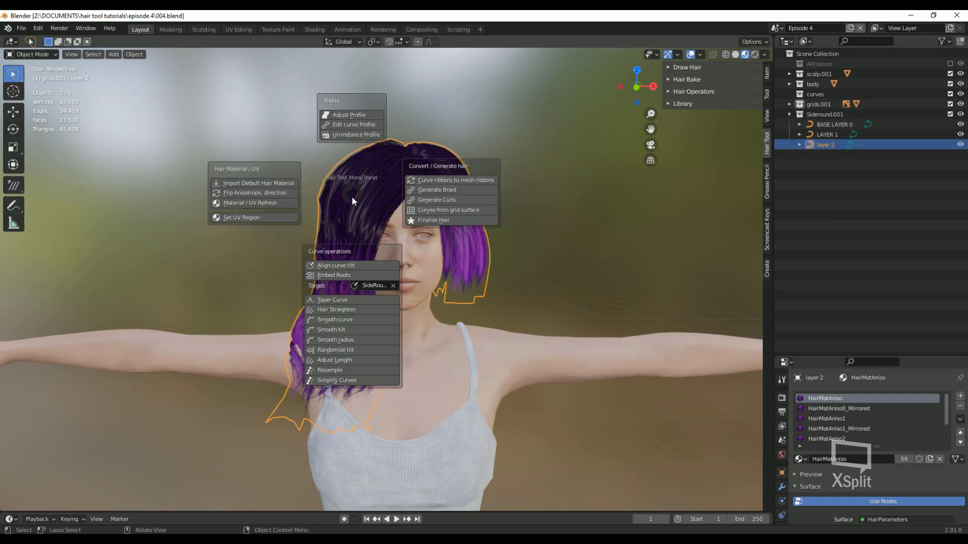
pyautogui.click(232, 215)
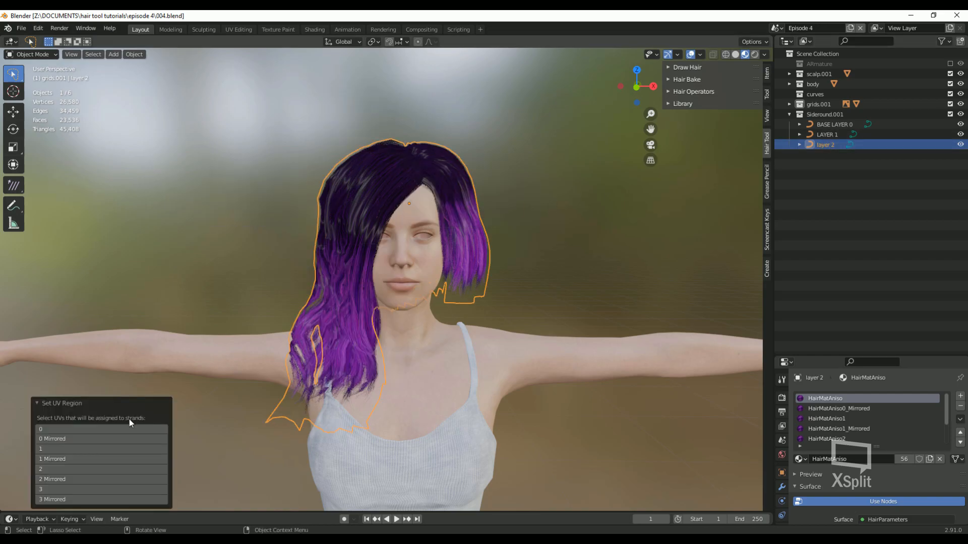
pyautogui.click(53, 490)
pyautogui.keyDown('shift'); pyautogui.click(54, 499); pyautogui.keyUp('shift')
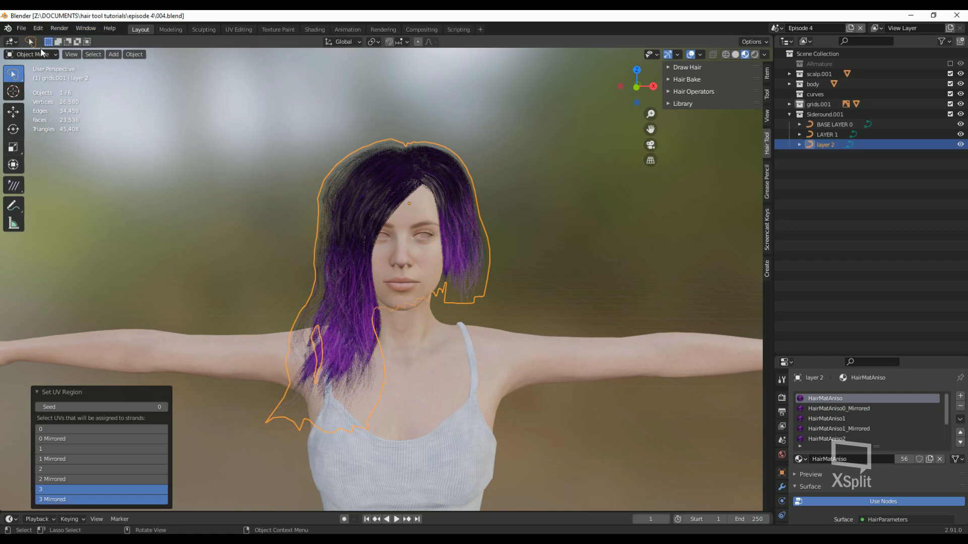
# Step: Switch the viewport to solid shading and enter Edit Mode on layer 2
pyautogui.click(162, 181)
pyautogui.scroll(3, 440, 275)
pyautogui.moveTo(530, 302); pyautogui.dragTo(315, 310, button='middle')
pyautogui.click(466, 210)
pyautogui.moveTo(469, 210); pyautogui.dragTo(353, 214, button='middle')
pyautogui.click(735, 54)
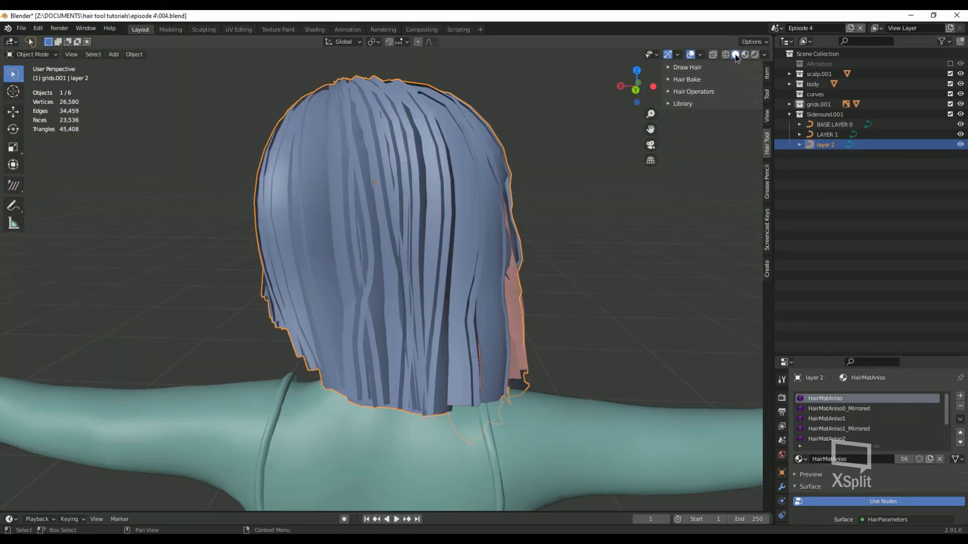
pyautogui.scroll(-2, 420, 309)
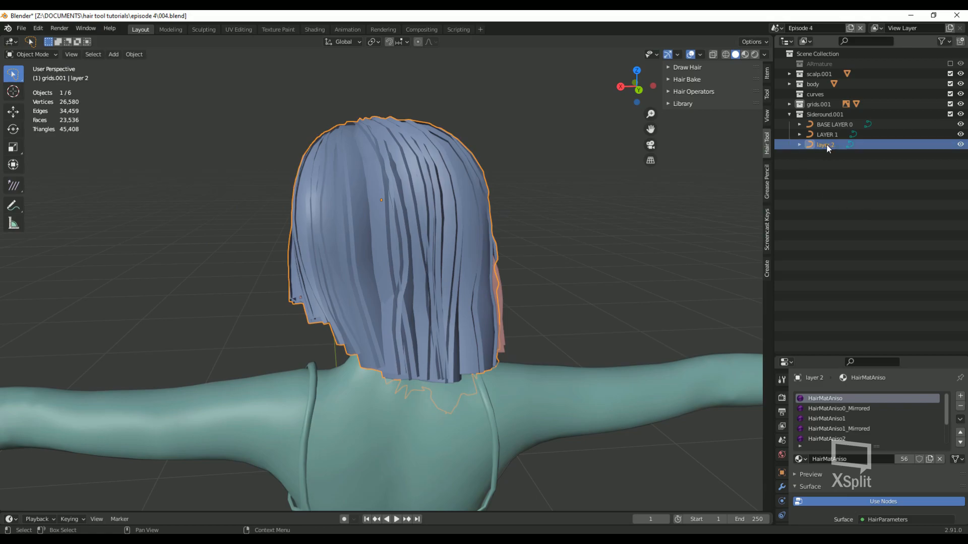
pyautogui.click(31, 77)
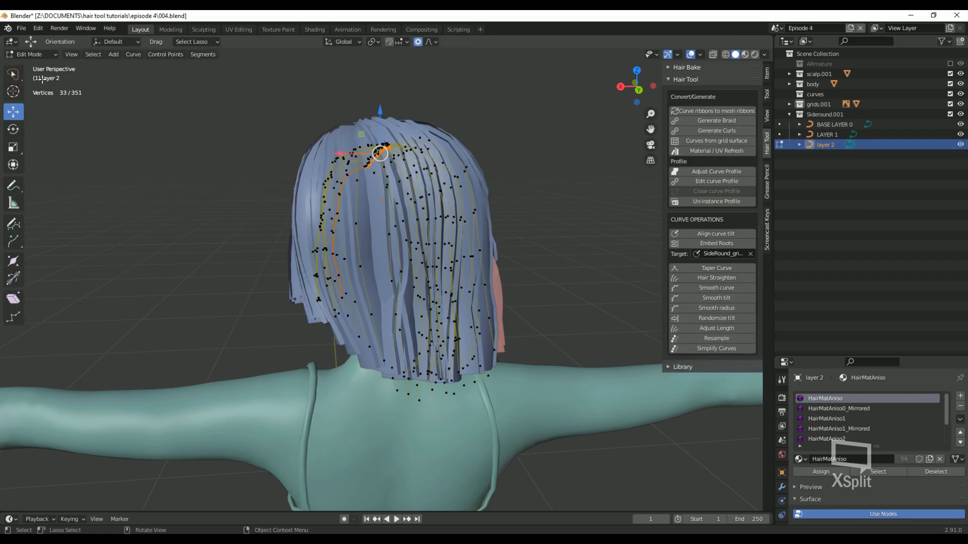
# Step: Select the strand tips of layer 2, narrow them with Shrink/Fatten using proportional editing and return to Object Mode
pyautogui.click(94, 56)
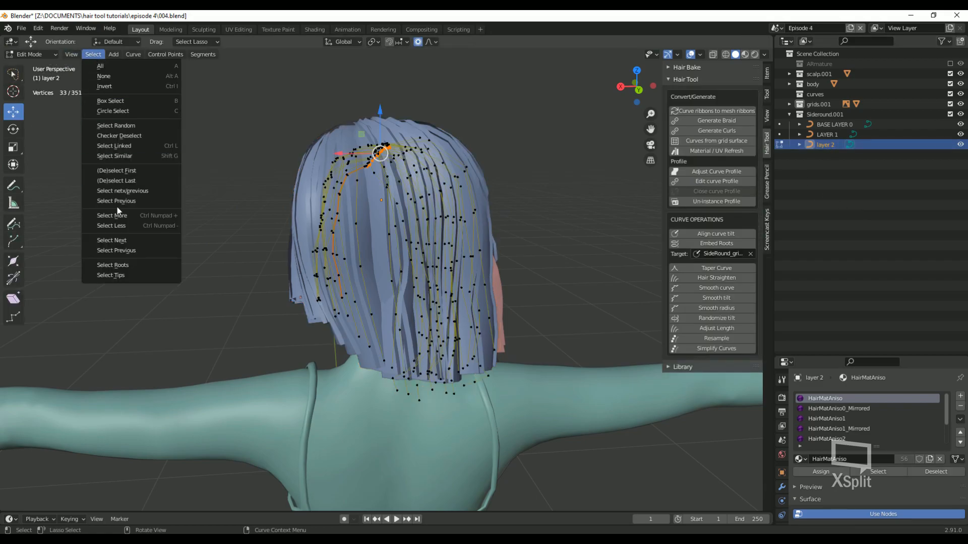
pyautogui.click(124, 277)
pyautogui.moveTo(384, 372); pyautogui.dragTo(454, 371, button='middle')
pyautogui.hotkey('alt', 's')
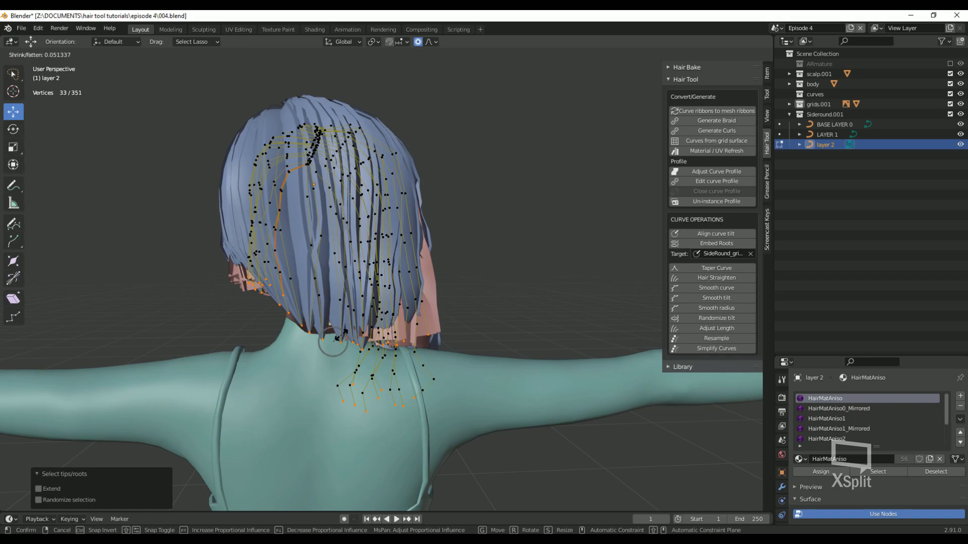
pyautogui.scroll(-10, 345, 332)
pyautogui.click(328, 330)
pyautogui.moveTo(327, 330); pyautogui.dragTo(98, 44, button='middle')
pyautogui.click(33, 55)
pyautogui.click(33, 66)
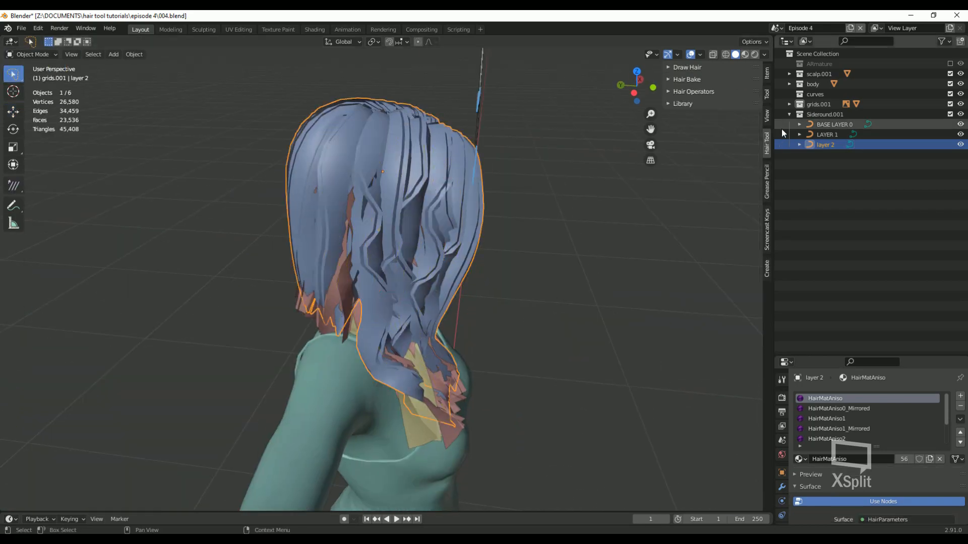
# Step: Select the strand tips of LAYER 1 in Edit Mode, adjust their radius with Shrink/Fatten and return to Object Mode
pyautogui.click(822, 135)
pyautogui.click(33, 54)
pyautogui.click(33, 76)
pyautogui.moveTo(211, 217); pyautogui.dragTo(313, 222, button='middle')
pyautogui.click(93, 55)
pyautogui.click(111, 275)
pyautogui.moveTo(111, 275)
pyautogui.mouseDown(button='middle')
pyautogui.moveTo(212, 272)
pyautogui.moveTo(126, 273)
pyautogui.mouseUp(button='middle')
pyautogui.hotkey('alt', 's')
pyautogui.click(151, 262)
pyautogui.click(34, 54)
pyautogui.click(49, 67)
# Step: Deselect the hair and save the file
pyautogui.moveTo(126, 202); pyautogui.dragTo(214, 287, button='middle')
pyautogui.moveTo(651, 316); pyautogui.dragTo(319, 327, button='middle')
pyautogui.click(498, 283)
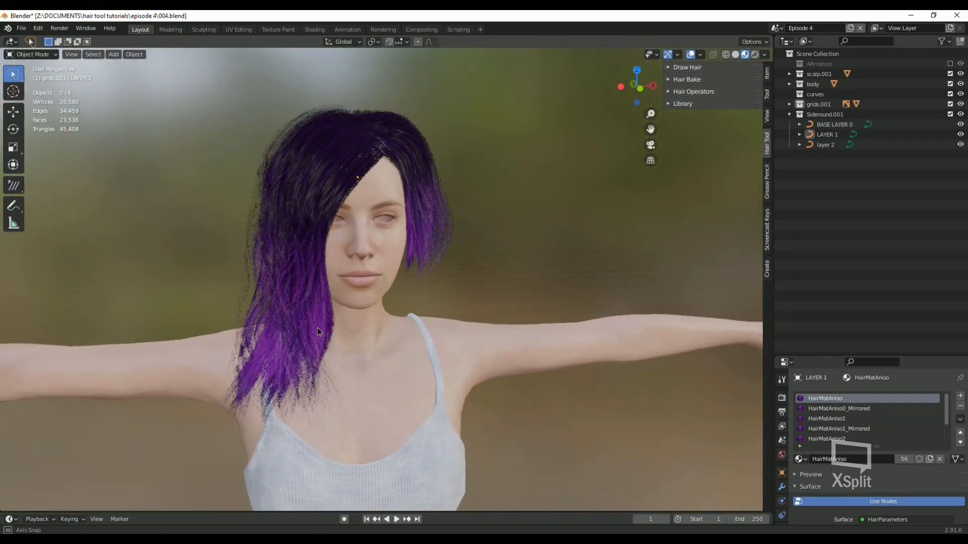
pyautogui.click(21, 28)
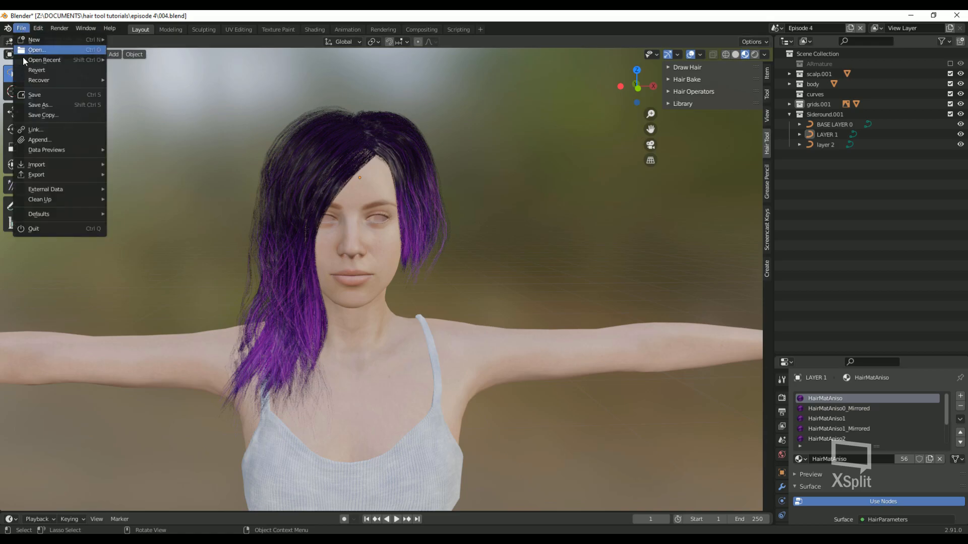
pyautogui.click(41, 97)
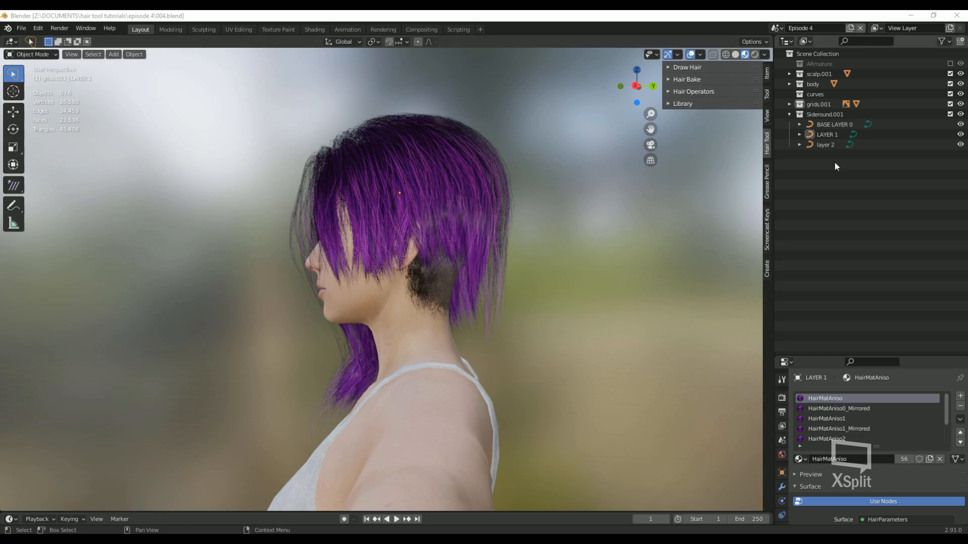
# Step: Select the scalp.003 mesh, reveal it inside the scalp.001 collection and save the file
pyautogui.click(429, 292)
pyautogui.click(429, 298)
pyautogui.click(429, 298)
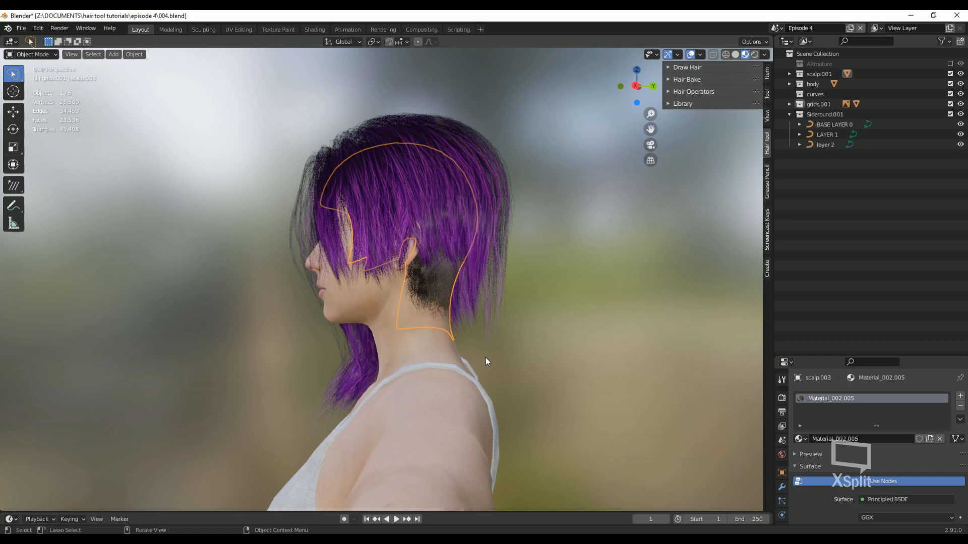
pyautogui.click(788, 74)
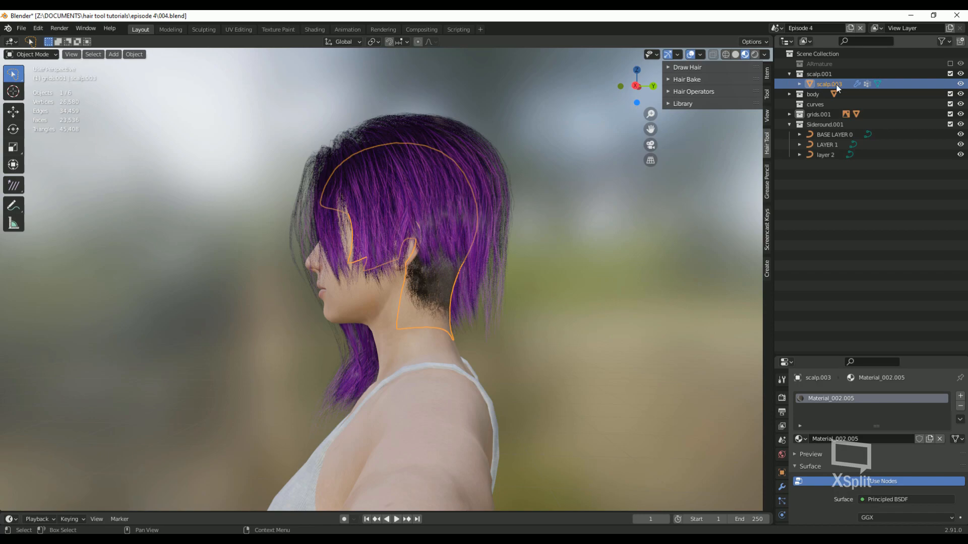
pyautogui.click(22, 29)
pyautogui.click(43, 96)
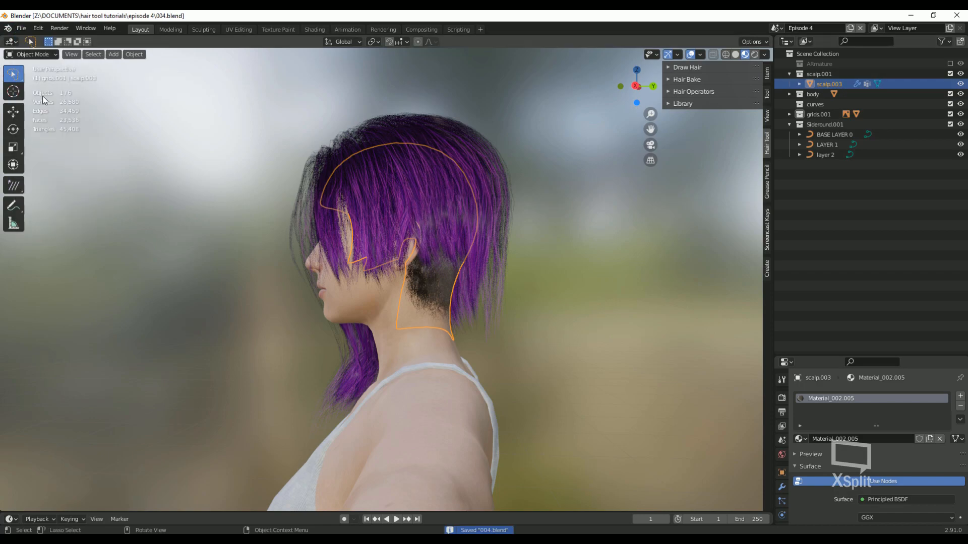
# Step: Minimize the current file, start a second Blender instance and open the Hair Tool baking scene
pyautogui.click(910, 16)
pyautogui.doubleClick(62, 286)
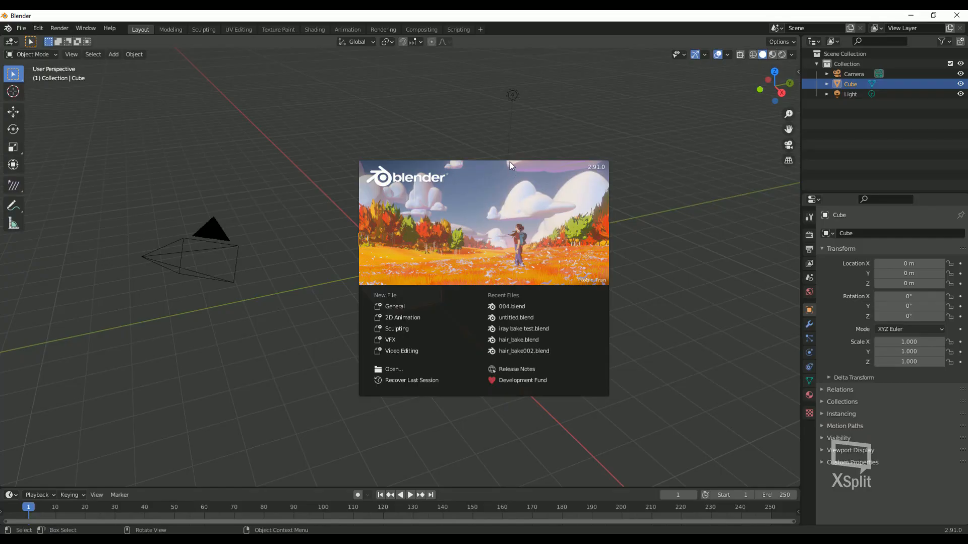
pyautogui.click(581, 110)
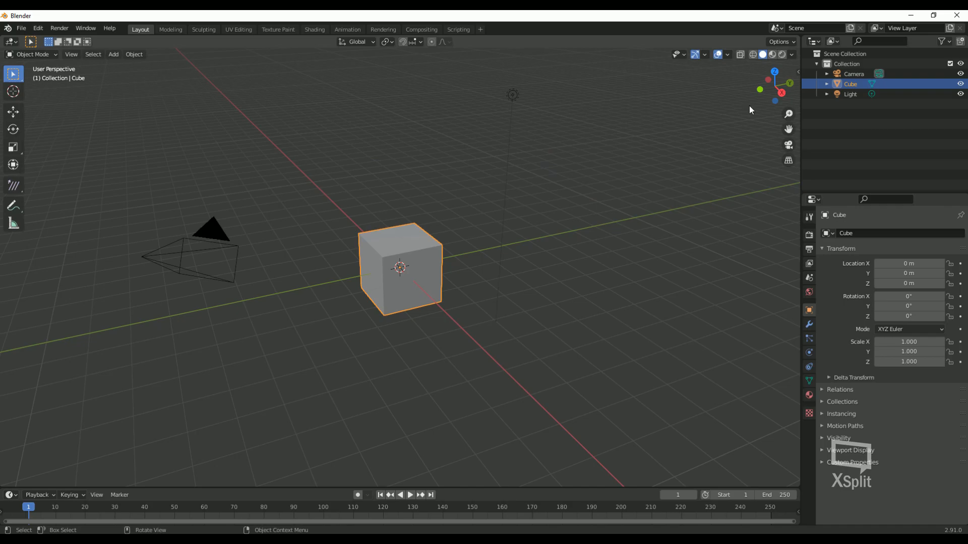
pyautogui.click(798, 73)
pyautogui.click(739, 284)
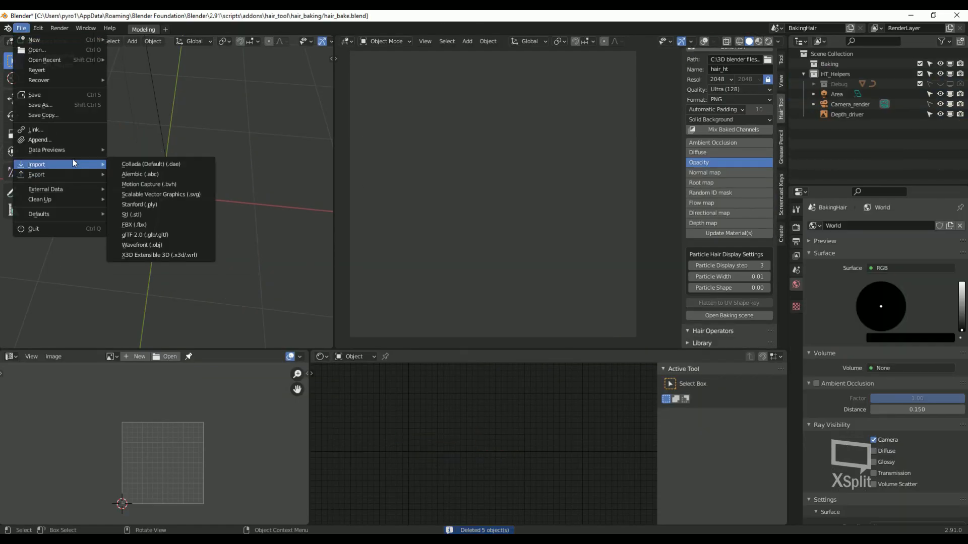
# Step: Append the scalp.003 mesh to the baking scene and add a Layout workspace
pyautogui.click(35, 147)
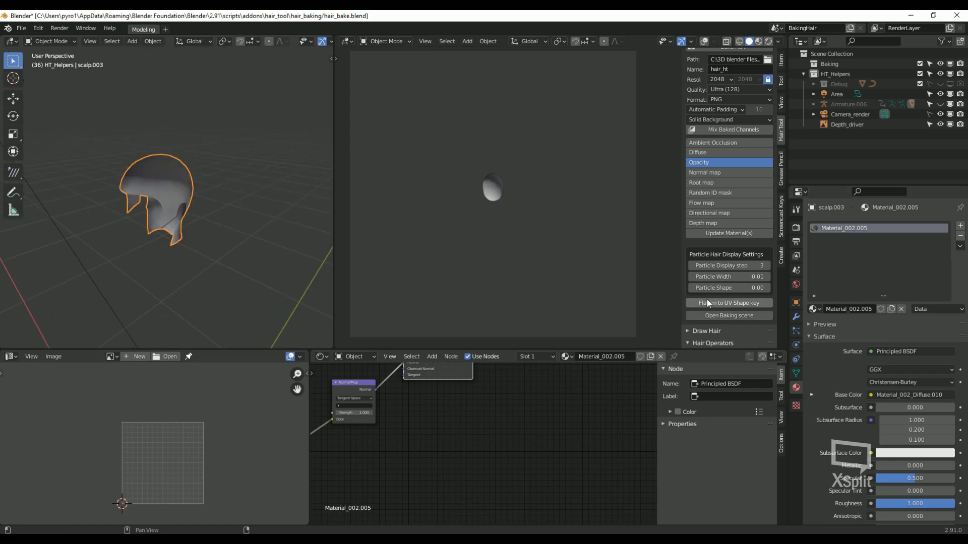
pyautogui.moveTo(166, 216); pyautogui.dragTo(212, 217, button='middle')
pyautogui.click(165, 29)
pyautogui.moveTo(123, 47)
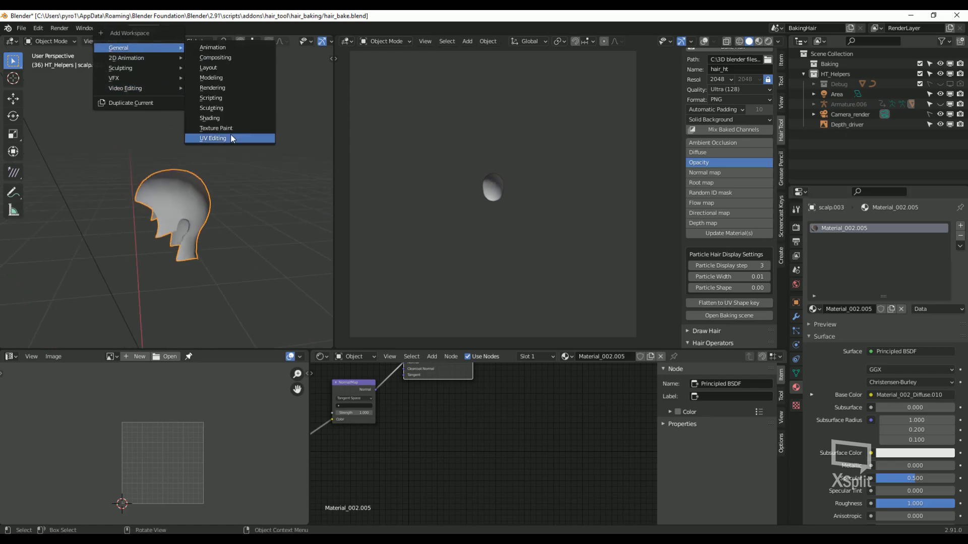
pyautogui.click(208, 67)
# Step: View scalp.003 from the right in orthographic view and enter Edit Mode on it
pyautogui.press('KP_3')
pyautogui.click(34, 54)
pyautogui.click(43, 79)
pyautogui.press('Tab')
pyautogui.press('Tab')
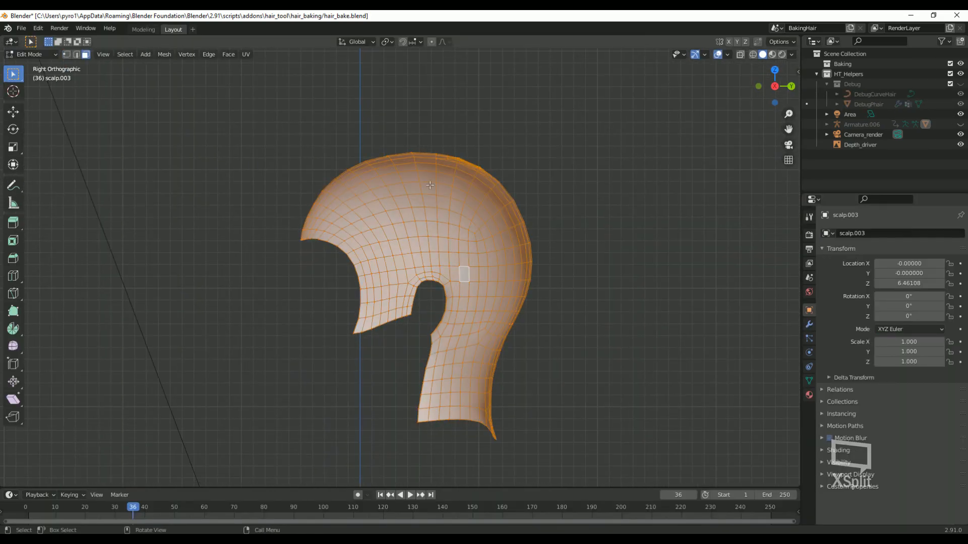
# Step: Lasso-select the crown and back of scalp.003 through the mesh in the right view, leaving the front hairline and lower neck unselected
pyautogui.hotkey('alt', 'a')
pyautogui.moveTo(538, 106)
pyautogui.mouseDown()
pyautogui.moveTo(325, 160)
pyautogui.moveTo(409, 284)
pyautogui.moveTo(509, 402)
pyautogui.mouseUp()
pyautogui.moveTo(584, 375)
pyautogui.keyDown('shift'); pyautogui.mouseDown(button='middle')
pyautogui.moveTo(536, 361)
pyautogui.moveTo(665, 353)
pyautogui.mouseUp(button='middle'); pyautogui.keyUp('shift')
pyautogui.press('KP_3')
pyautogui.click(740, 55)
pyautogui.hotkey('alt', 'a')
pyautogui.moveTo(529, 105)
pyautogui.mouseDown()
pyautogui.moveTo(381, 270)
pyautogui.moveTo(519, 375)
pyautogui.mouseUp()
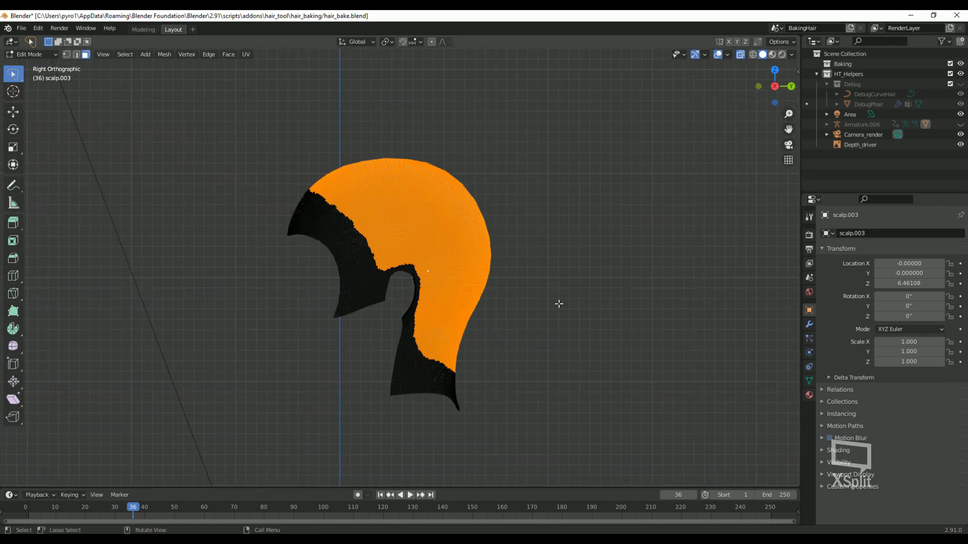
# Step: Assign the selection to a new vertex group and show it in Weight Paint mode from the back
pyautogui.click(809, 381)
pyautogui.click(960, 264)
pyautogui.click(838, 328)
pyautogui.click(33, 54)
pyautogui.click(44, 109)
pyautogui.moveTo(533, 198); pyautogui.dragTo(433, 230, button='middle')
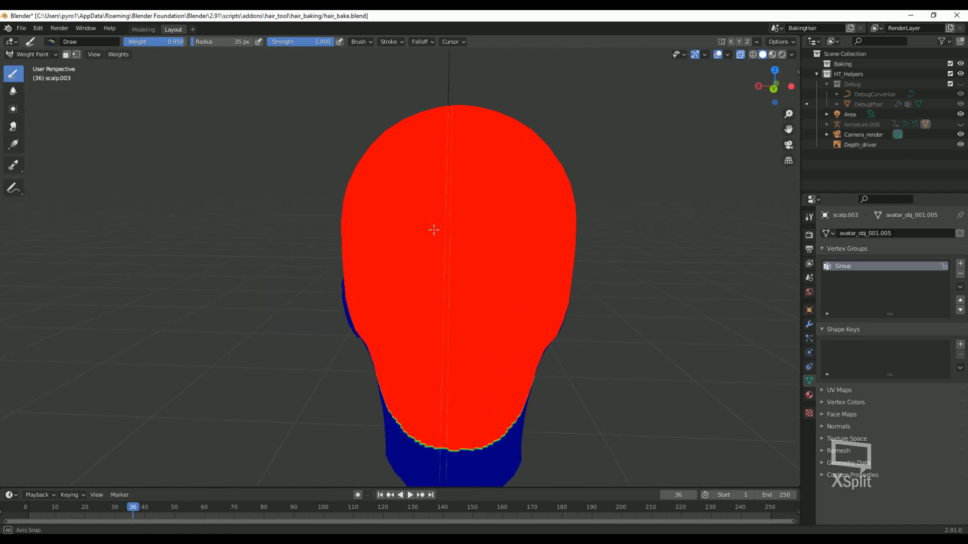
pyautogui.click(772, 89)
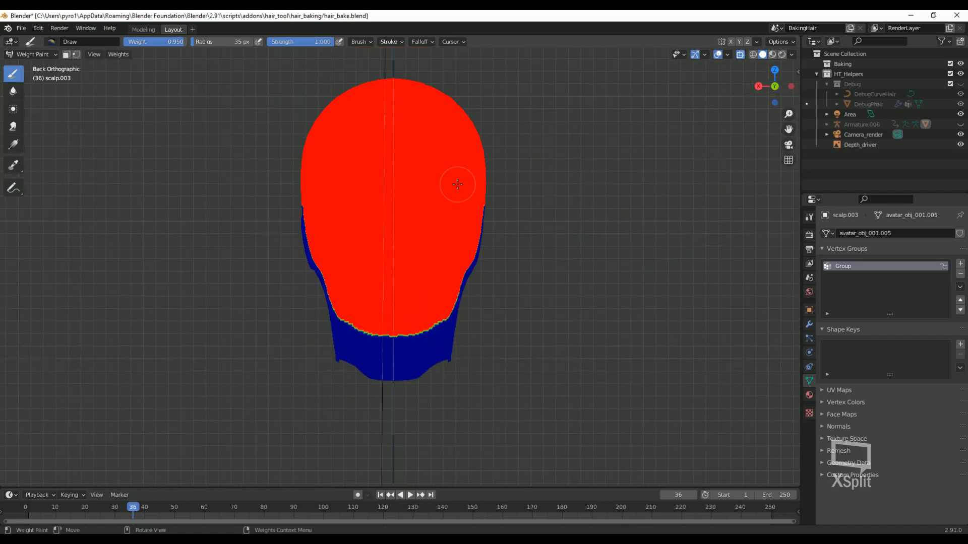
# Step: Use the Subtract brush at strength 0.200 with X mirroring to lower the weights on the lower back of the head
pyautogui.click(51, 41)
pyautogui.click(298, 77)
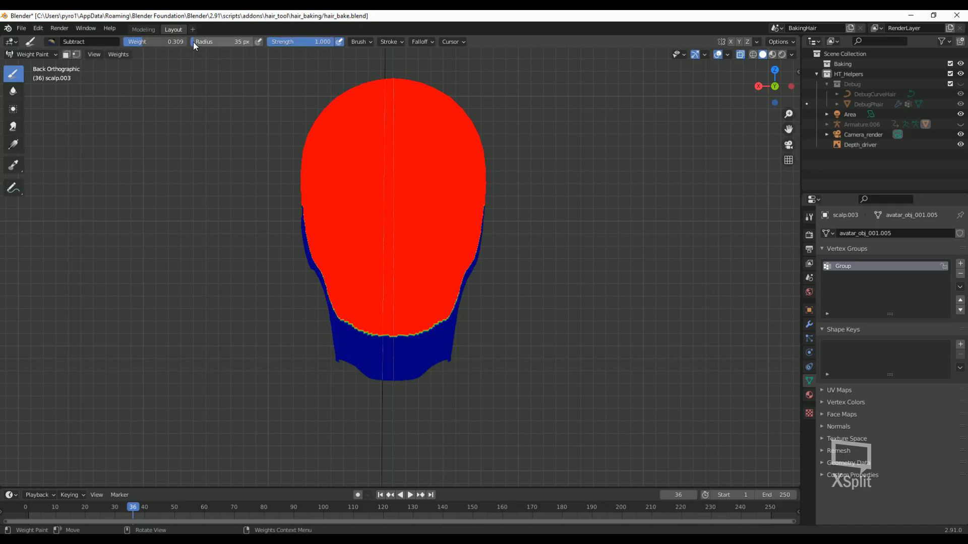
pyautogui.moveTo(386, 304); pyautogui.dragTo(380, 311)
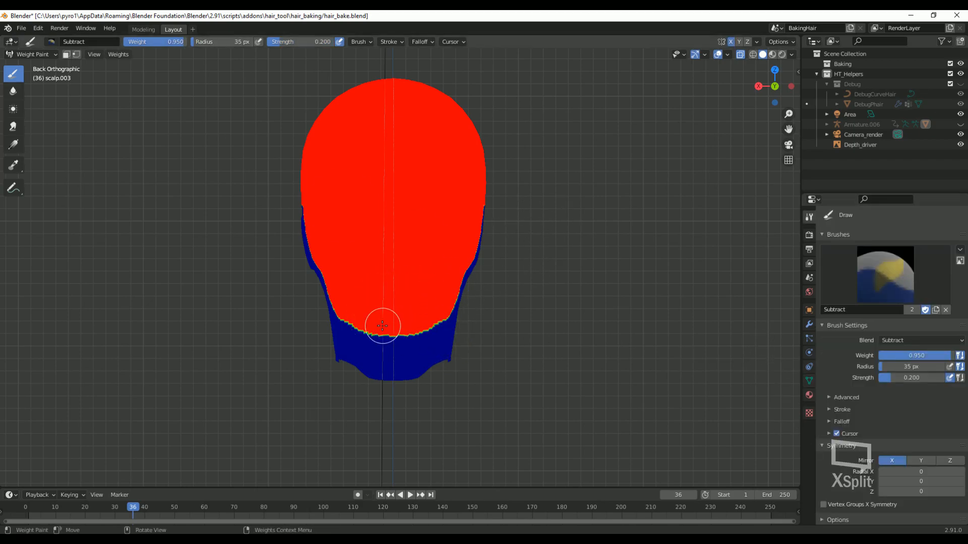
pyautogui.moveTo(383, 324)
pyautogui.mouseDown()
pyautogui.moveTo(362, 302)
pyautogui.moveTo(361, 315)
pyautogui.mouseUp()
pyautogui.moveTo(392, 287)
pyautogui.mouseDown()
pyautogui.moveTo(303, 232)
pyautogui.moveTo(323, 277)
pyautogui.mouseUp()
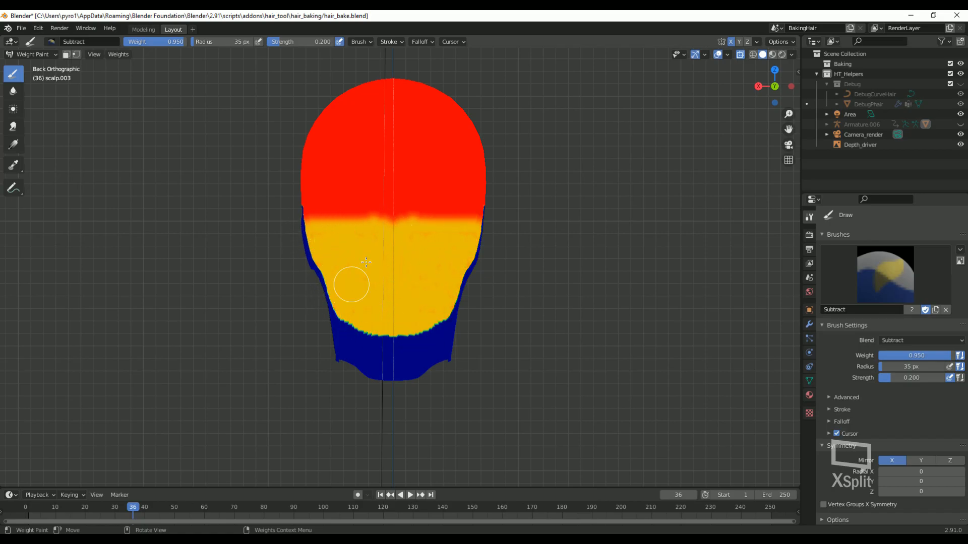
pyautogui.moveTo(338, 289)
pyautogui.mouseDown()
pyautogui.moveTo(378, 270)
pyautogui.moveTo(335, 292)
pyautogui.moveTo(367, 237)
pyautogui.moveTo(380, 268)
pyautogui.mouseUp()
# Step: Reduce the weights further across the nape and behind the ears with a 94 px Subtract brush at strength 0.059
pyautogui.moveTo(380, 268)
pyautogui.mouseDown(button='middle')
pyautogui.moveTo(333, 377)
pyautogui.moveTo(680, 184)
pyautogui.mouseUp(button='middle')
pyautogui.click(775, 86)
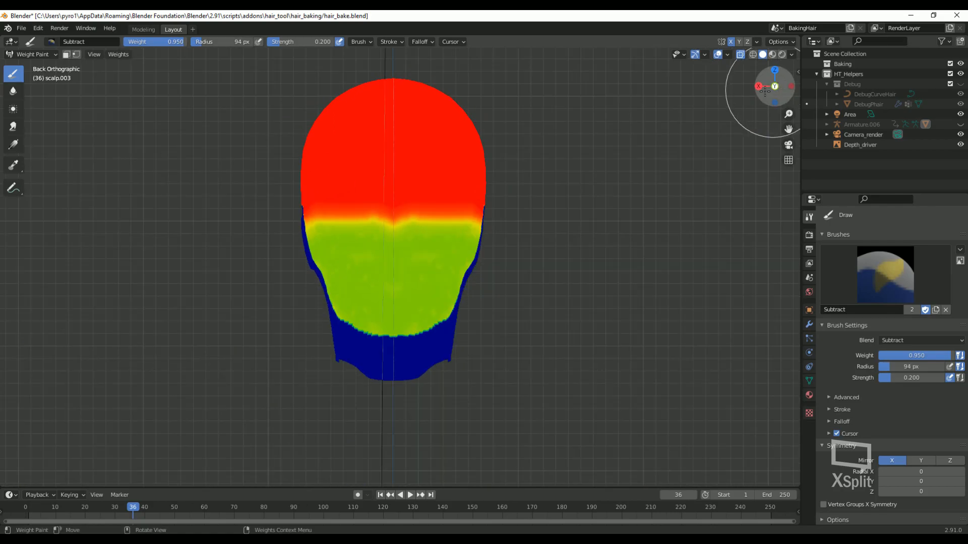
pyautogui.moveTo(313, 242)
pyautogui.mouseDown()
pyautogui.moveTo(357, 270)
pyautogui.moveTo(367, 248)
pyautogui.moveTo(391, 300)
pyautogui.mouseUp()
pyautogui.moveTo(339, 267); pyautogui.dragTo(379, 315, button='middle')
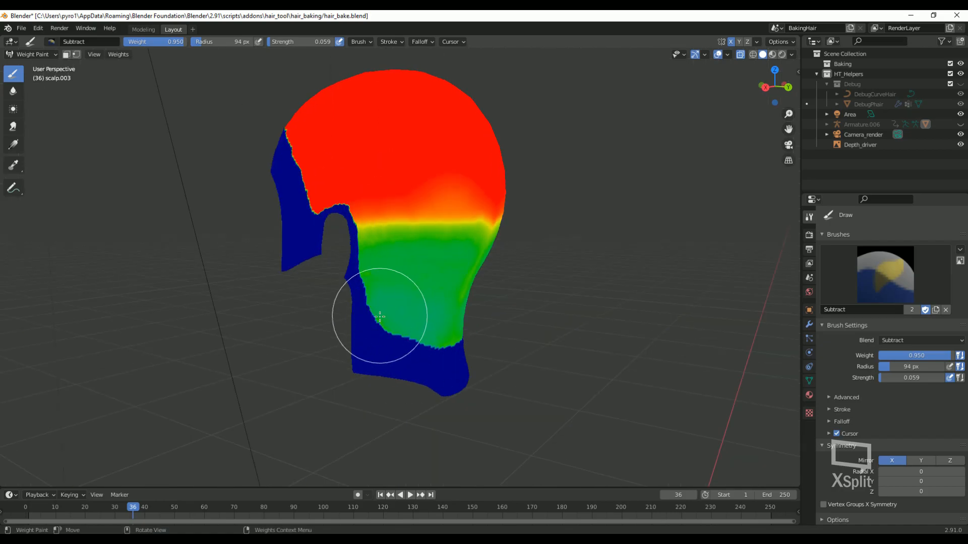
pyautogui.moveTo(434, 341); pyautogui.dragTo(456, 413, button='middle')
# Step: Soften the weight transitions around the nape with a 340 px Blur brush at strength 1.000
pyautogui.click(14, 92)
pyautogui.moveTo(405, 321)
pyautogui.mouseDown(button='middle')
pyautogui.moveTo(403, 393)
pyautogui.moveTo(263, 284)
pyautogui.mouseUp(button='middle')
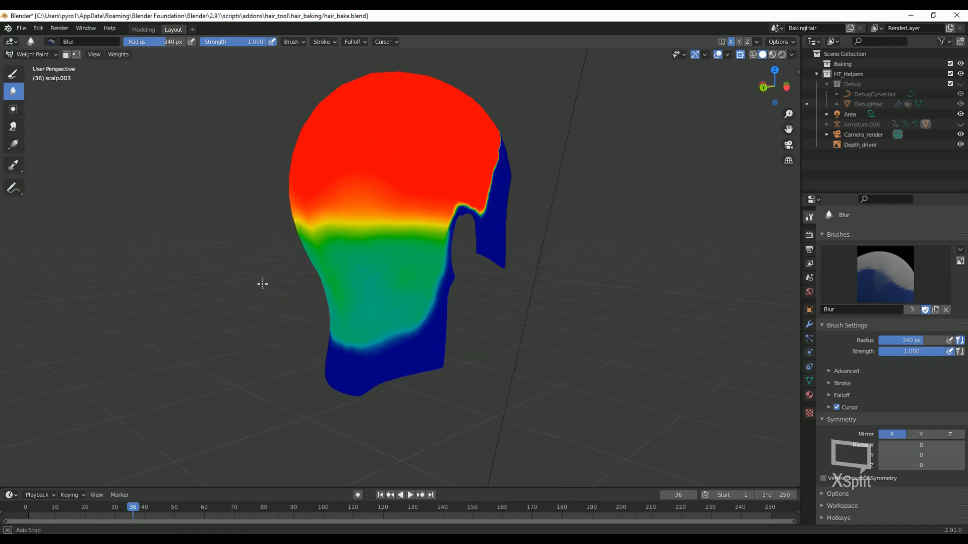
pyautogui.moveTo(334, 327)
pyautogui.mouseDown(button='middle')
pyautogui.moveTo(401, 284)
pyautogui.moveTo(449, 290)
pyautogui.moveTo(422, 313)
pyautogui.moveTo(324, 237)
pyautogui.moveTo(330, 184)
pyautogui.moveTo(422, 255)
pyautogui.moveTo(413, 231)
pyautogui.moveTo(404, 205)
pyautogui.moveTo(365, 283)
pyautogui.mouseUp(button='middle')
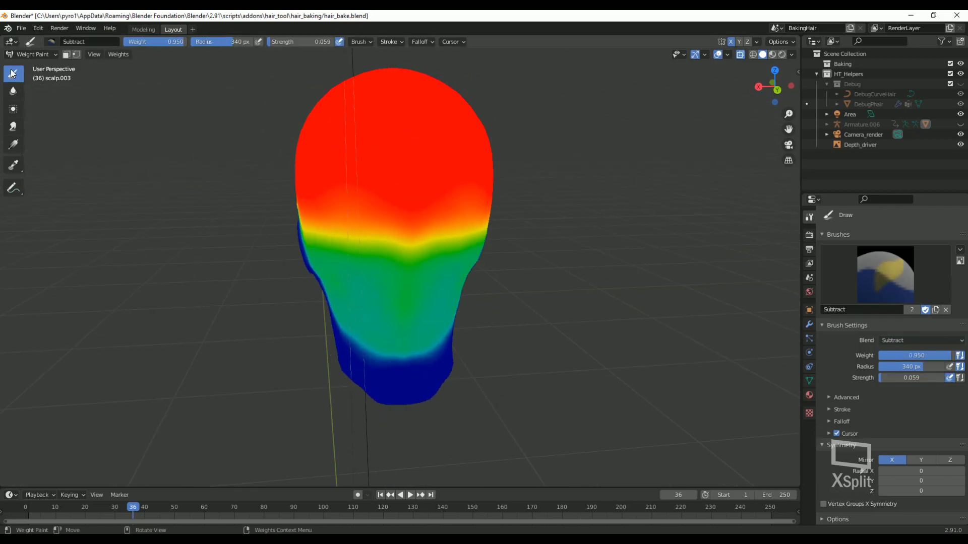
pyautogui.click(31, 54)
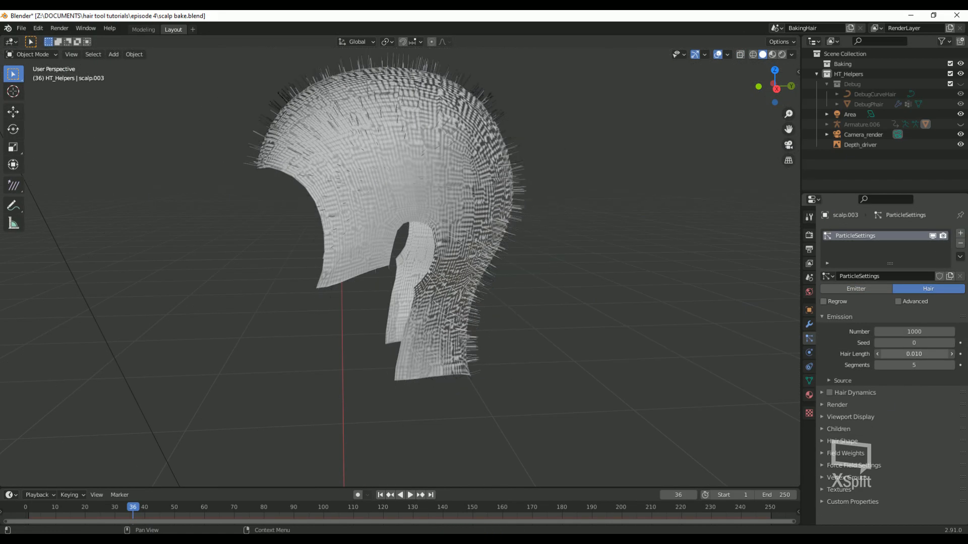
# Step: Switch scalp.003 with its hair particles into Particle Edit mode
pyautogui.press('Tab')
pyautogui.click(31, 54)
pyautogui.click(34, 133)
pyautogui.click(38, 54)
pyautogui.click(35, 66)
pyautogui.click(31, 53)
pyautogui.click(34, 133)
# Step: Undo the trial comb stroke and reveal the particle editing options
pyautogui.moveTo(534, 222); pyautogui.dragTo(383, 146)
pyautogui.hotkey('ctrl', 'z')
pyautogui.moveTo(798, 71); pyautogui.dragTo(689, 141)
pyautogui.click(711, 156)
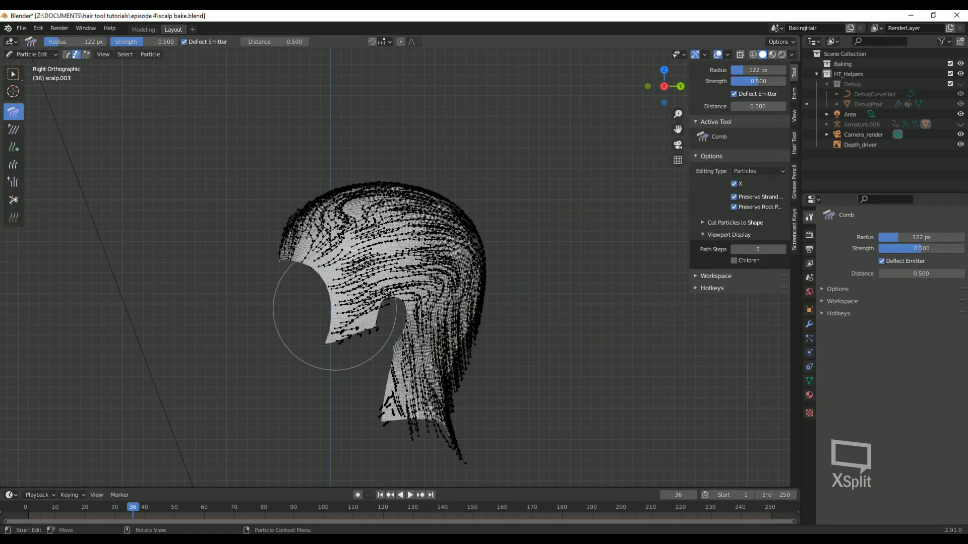
# Step: Comb the scalp strands backward and down toward the neck with X-ray on, using a 122 px brush at strength 0.500
pyautogui.hotkey('alt', 'z')
pyautogui.moveTo(335, 308); pyautogui.dragTo(421, 315)
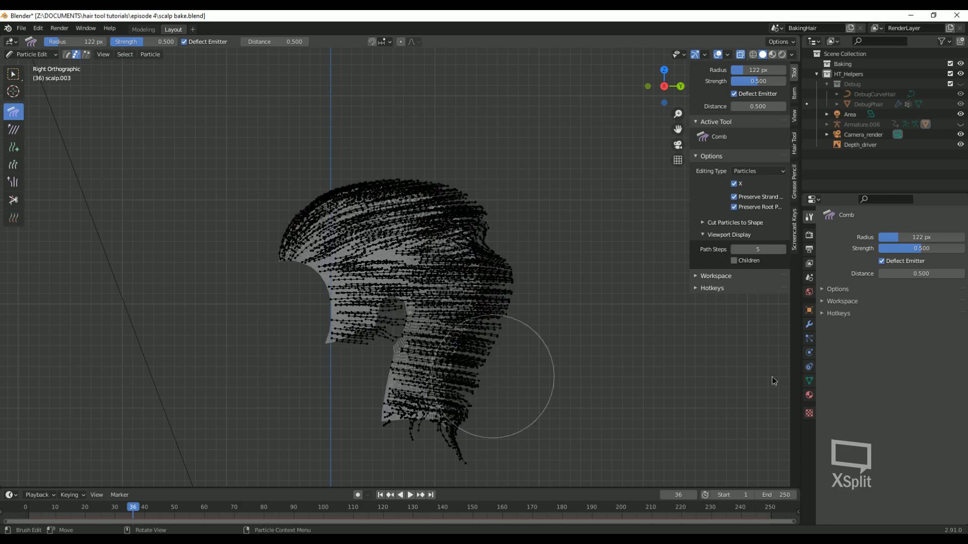
pyautogui.moveTo(335, 359); pyautogui.dragTo(443, 383)
pyautogui.moveTo(512, 205); pyautogui.dragTo(394, 324)
pyautogui.moveTo(393, 324); pyautogui.dragTo(382, 377, button='middle')
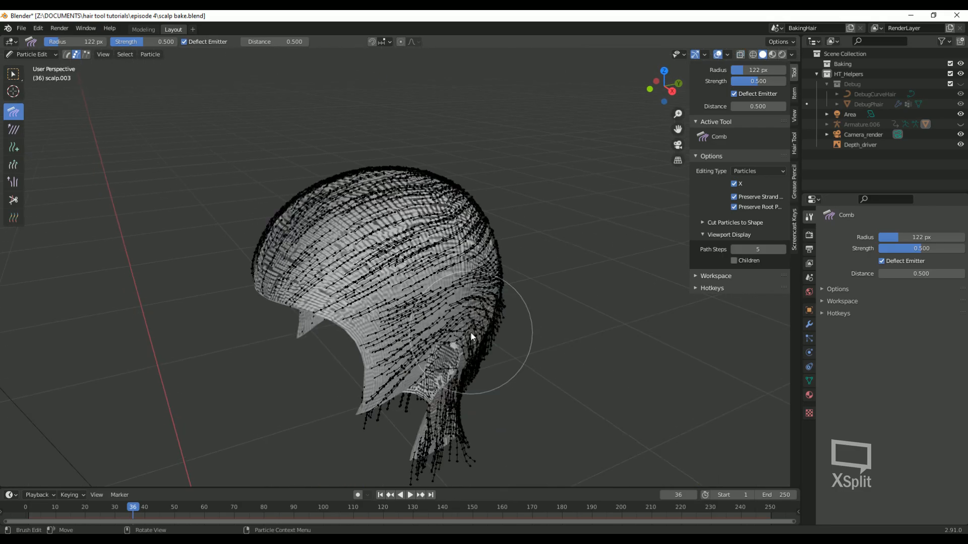
# Step: Refine the strands around the head and nape with the Comb brush at a 33 px radius and strength 1.000
pyautogui.scroll(2, 470, 331)
pyautogui.moveTo(326, 223); pyautogui.dragTo(484, 342, button='middle')
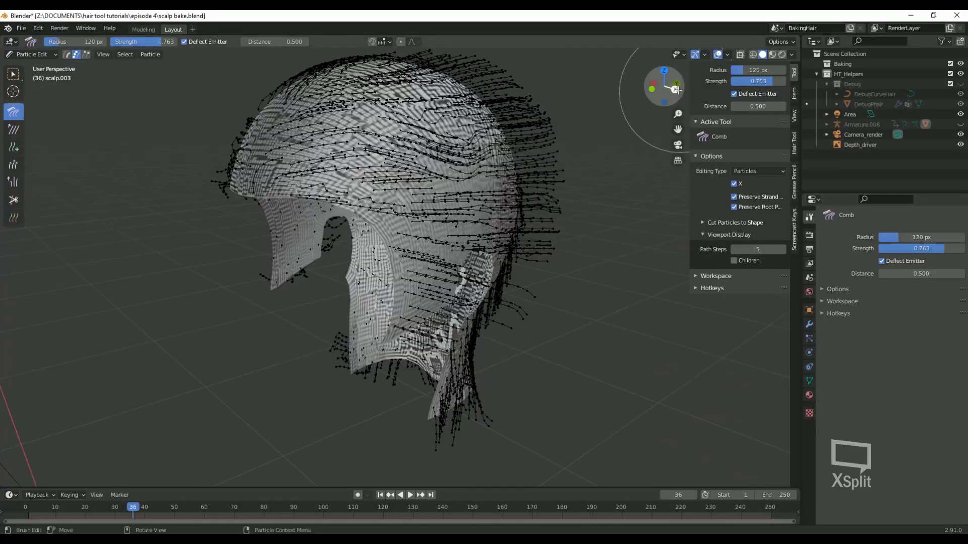
pyautogui.moveTo(676, 89); pyautogui.dragTo(335, 91, button='middle')
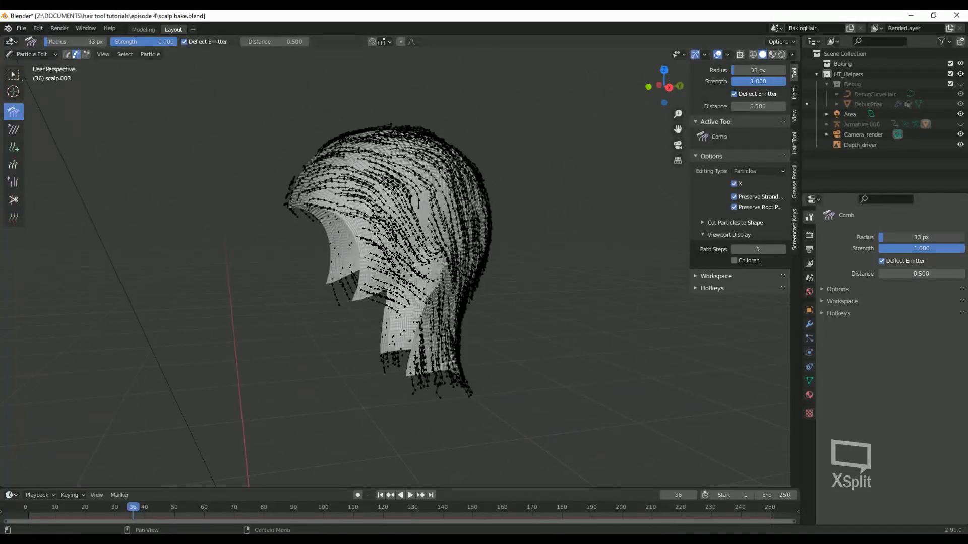
pyautogui.press('KP_3')
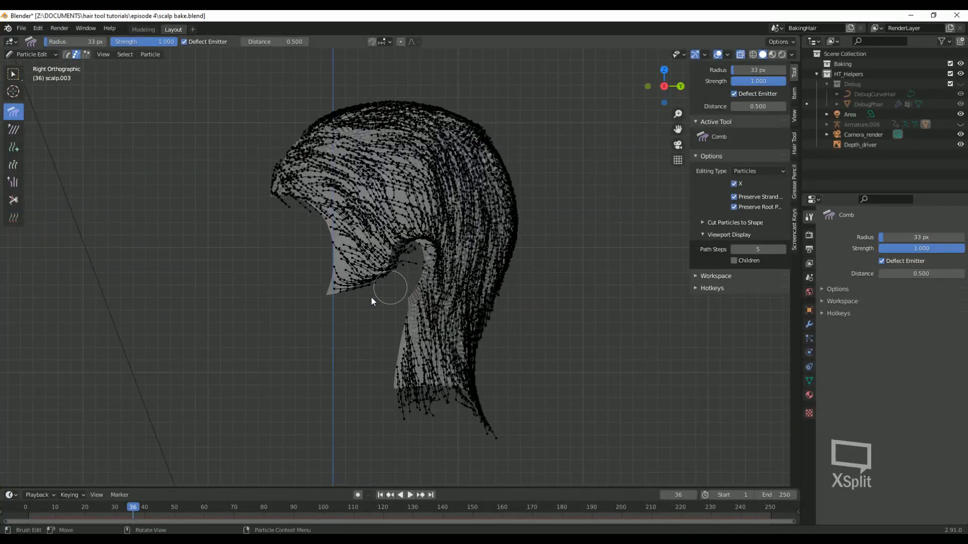
pyautogui.hotkey('shift', 'space')
pyautogui.moveTo(389, 377); pyautogui.dragTo(406, 392)
pyautogui.click(13, 112)
# Step: Return to Object Mode, turn off X-ray and inspect the combed hair in different viewport shading modes, ending in solid
pyautogui.click(33, 55)
pyautogui.click(34, 66)
pyautogui.hotkey('alt', 'z')
pyautogui.moveTo(504, 202); pyautogui.dragTo(343, 222, button='middle')
pyautogui.moveTo(535, 154); pyautogui.dragTo(650, 152, button='middle')
pyautogui.click(772, 55)
pyautogui.click(782, 54)
pyautogui.click(763, 55)
# Step: Assign the DIFFUSE material to scalp.003 and open the Hair Tool options for the bake
pyautogui.click(810, 396)
pyautogui.click(828, 266)
pyautogui.click(849, 291)
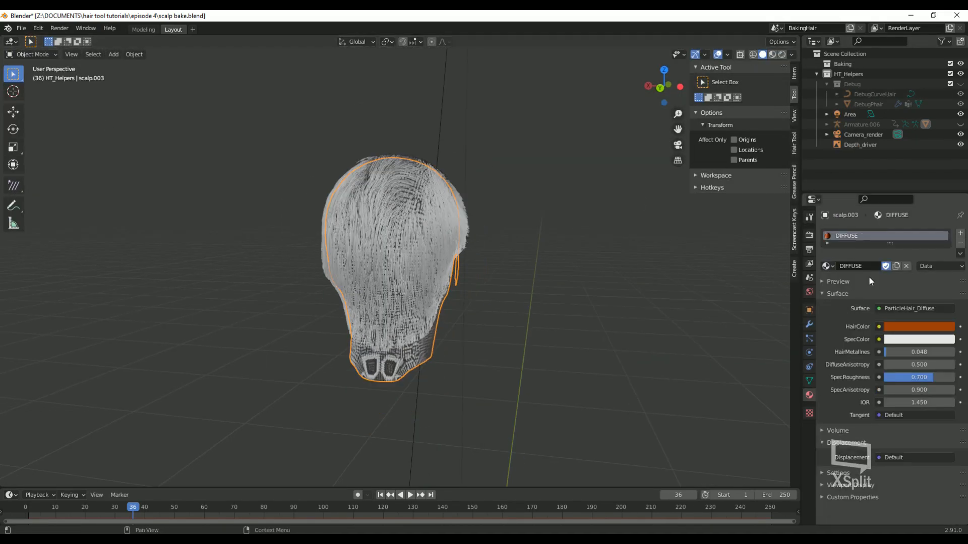
pyautogui.click(794, 143)
pyautogui.click(748, 446)
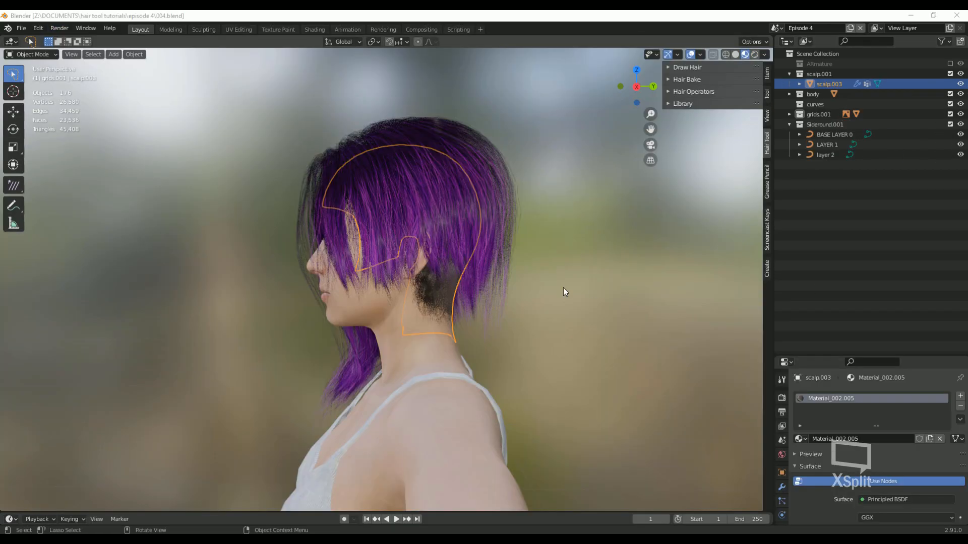
# Step: Switch 004.blend to the Shading workspace and enlarge the node editor around the scalp material's node setup
pyautogui.click(306, 29)
pyautogui.moveTo(500, 139)
pyautogui.mouseDown(button='middle')
pyautogui.moveTo(609, 126)
pyautogui.moveTo(377, 154)
pyautogui.moveTo(573, 156)
pyautogui.mouseUp(button='middle')
pyautogui.moveTo(567, 198); pyautogui.dragTo(524, 371)
pyautogui.scroll(1, 479, 205)
pyautogui.moveTo(439, 423); pyautogui.dragTo(559, 479, button='middle')
pyautogui.scroll(4, 504, 433)
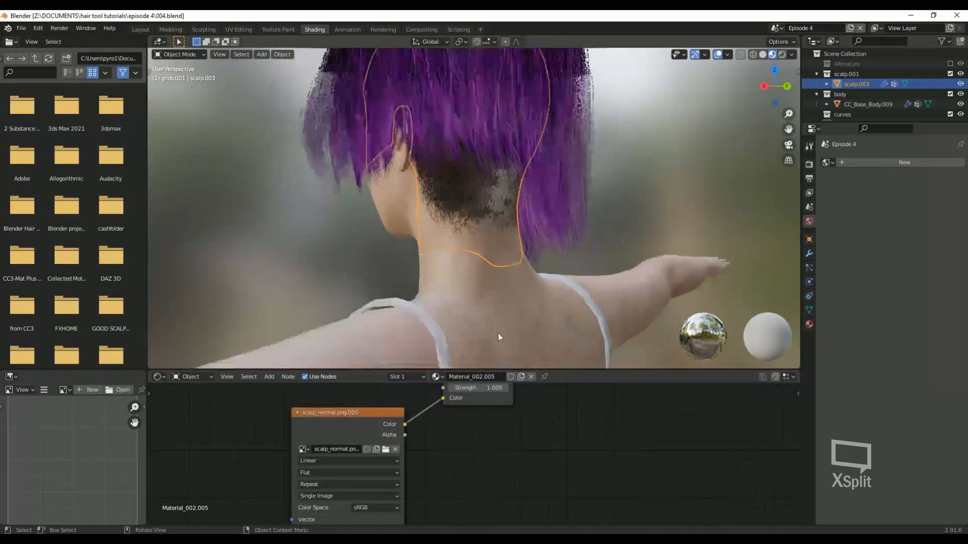
pyautogui.scroll(-2, 498, 325)
pyautogui.scroll(-8, 529, 462)
pyautogui.moveTo(489, 441); pyautogui.dragTo(501, 522, button='middle')
pyautogui.moveTo(578, 370); pyautogui.dragTo(570, 240)
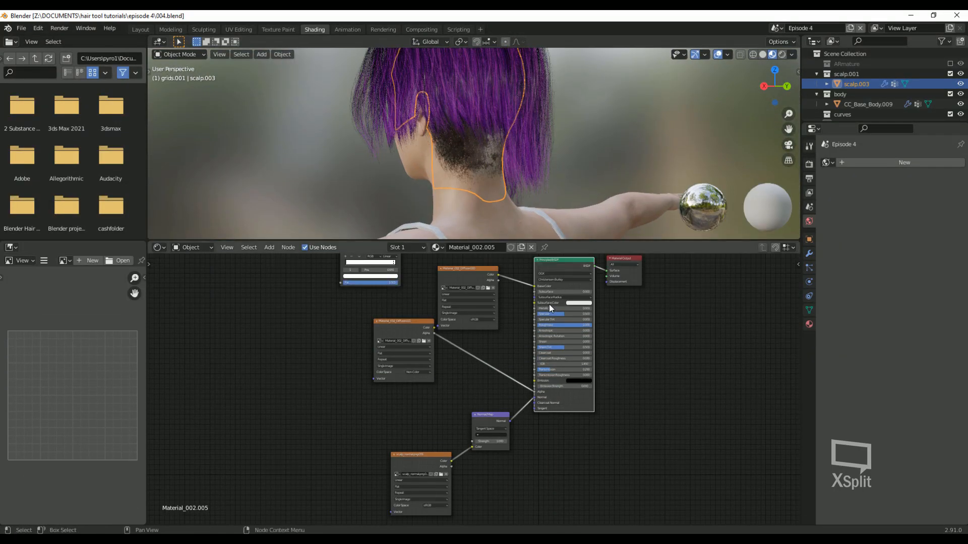
# Step: Delete the separate alpha texture node and connect the diffuse texture's Alpha to the Principled BSDF's Alpha input
pyautogui.scroll(6, 456, 338)
pyautogui.moveTo(373, 308); pyautogui.dragTo(356, 376, button='middle')
pyautogui.click(356, 376)
pyautogui.press('x')
pyautogui.click(501, 315)
pyautogui.moveTo(564, 482); pyautogui.dragTo(566, 485)
# Step: Load scalp_diff3.png into the scalp's diffuse texture node and check the stubble on the neck
pyautogui.click(492, 320)
pyautogui.click(562, 90)
pyautogui.hotkey('ctrl', 'v')
pyautogui.press('Return')
pyautogui.doubleClick(373, 119)
pyautogui.scroll(7, 496, 139)
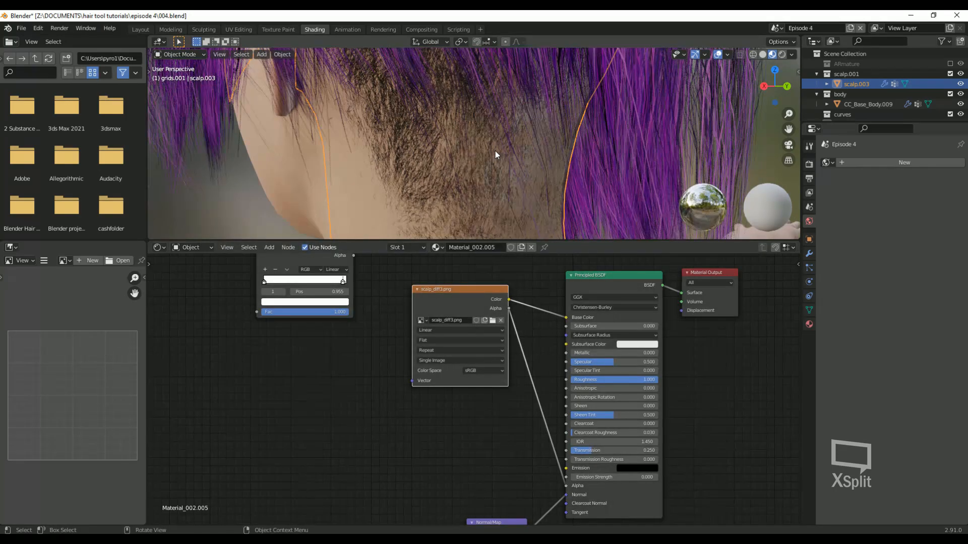
pyautogui.scroll(-5, 495, 151)
pyautogui.moveTo(495, 150); pyautogui.dragTo(531, 165, button='middle')
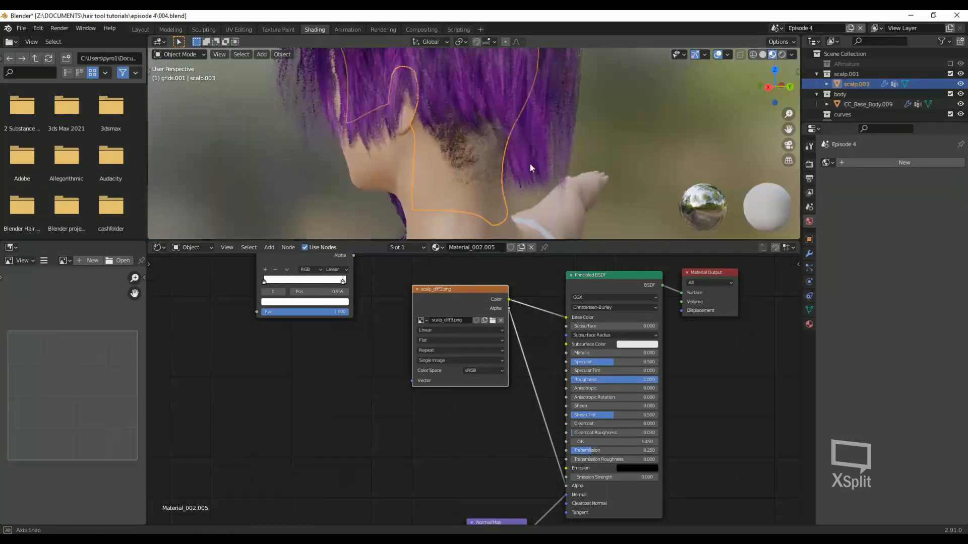
# Step: Return to the Layout workspace and toggle the Sideround.001 hair collection to compare the avatar with and without it
pyautogui.click(140, 30)
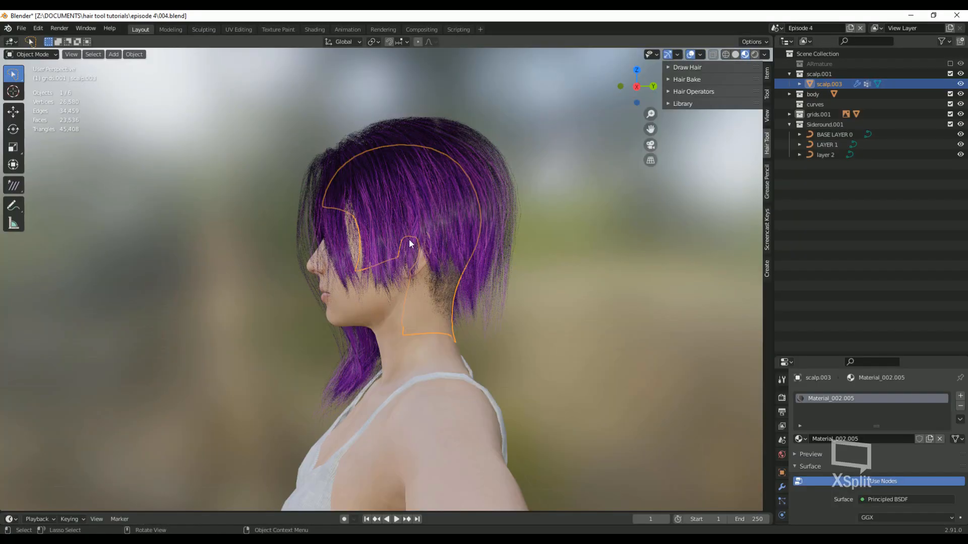
pyautogui.scroll(2, 653, 241)
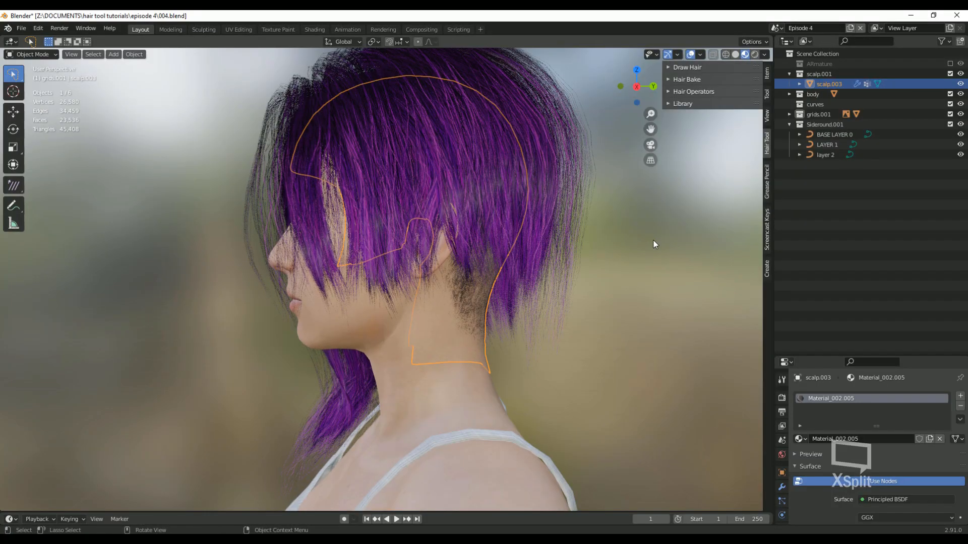
pyautogui.click(950, 124)
pyautogui.click(950, 125)
pyautogui.click(951, 124)
pyautogui.moveTo(604, 352); pyautogui.dragTo(506, 349, button='middle')
pyautogui.click(824, 133)
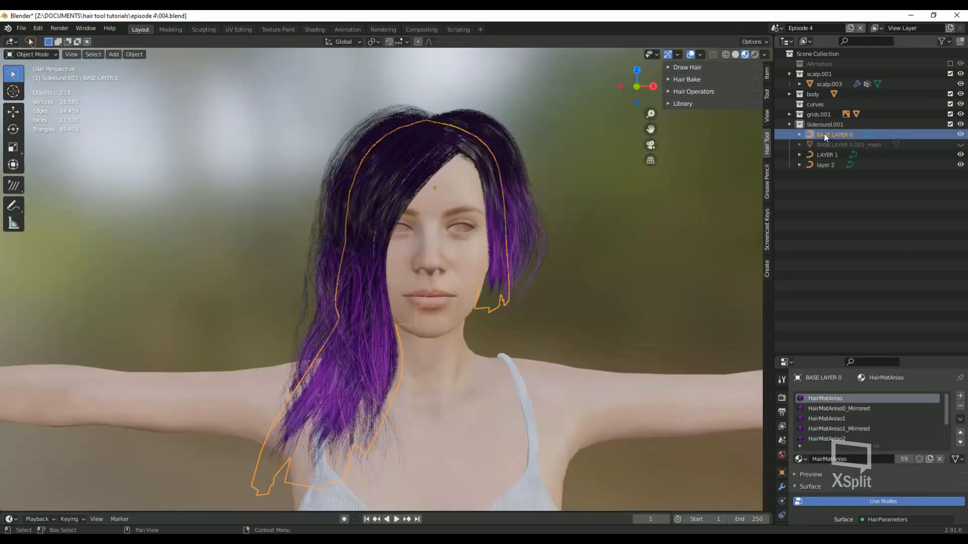
pyautogui.keyDown('ctrl'); pyautogui.click(824, 157); pyautogui.keyUp('ctrl')
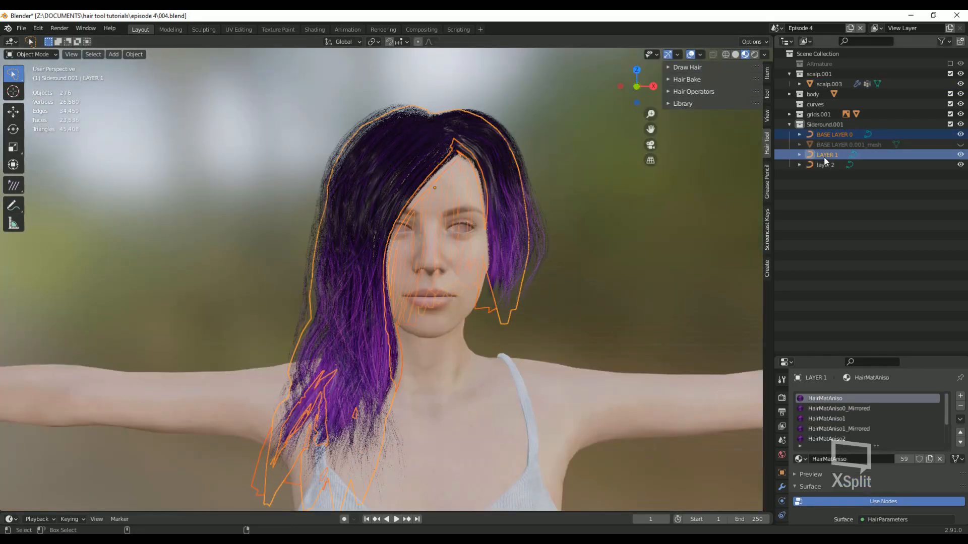
pyautogui.keyDown('ctrl'); pyautogui.click(824, 165); pyautogui.keyUp('ctrl')
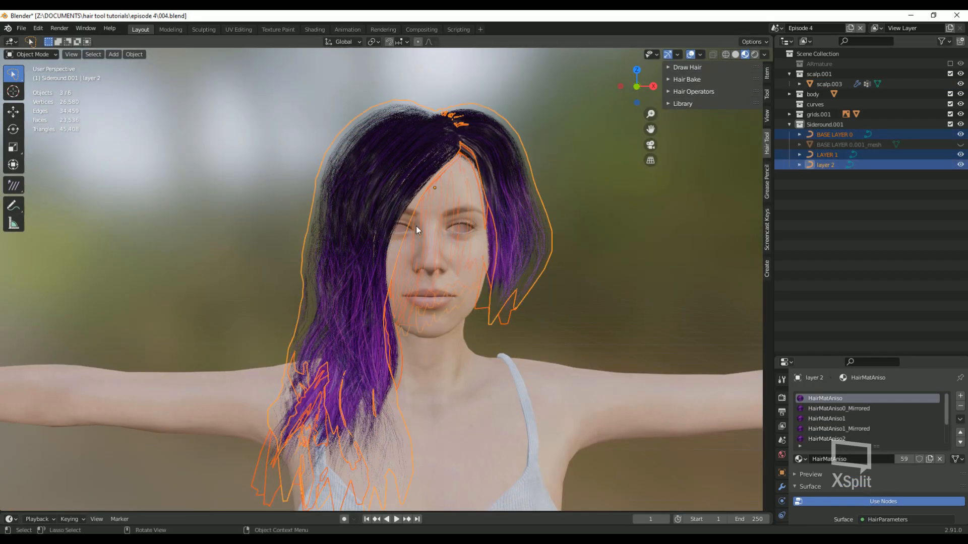
pyautogui.click(767, 233)
pyautogui.click(444, 265)
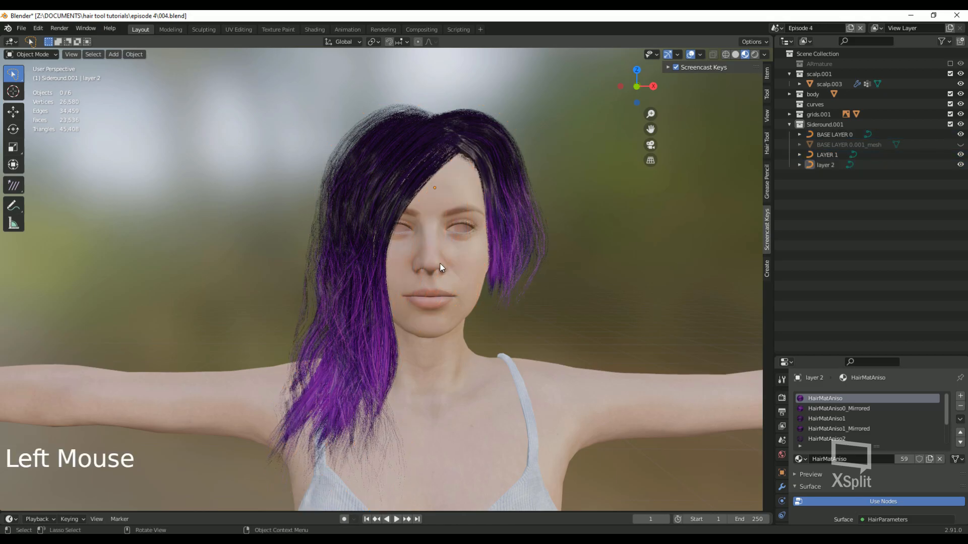
pyautogui.hotkey('ctrl', 'shift', 'h')
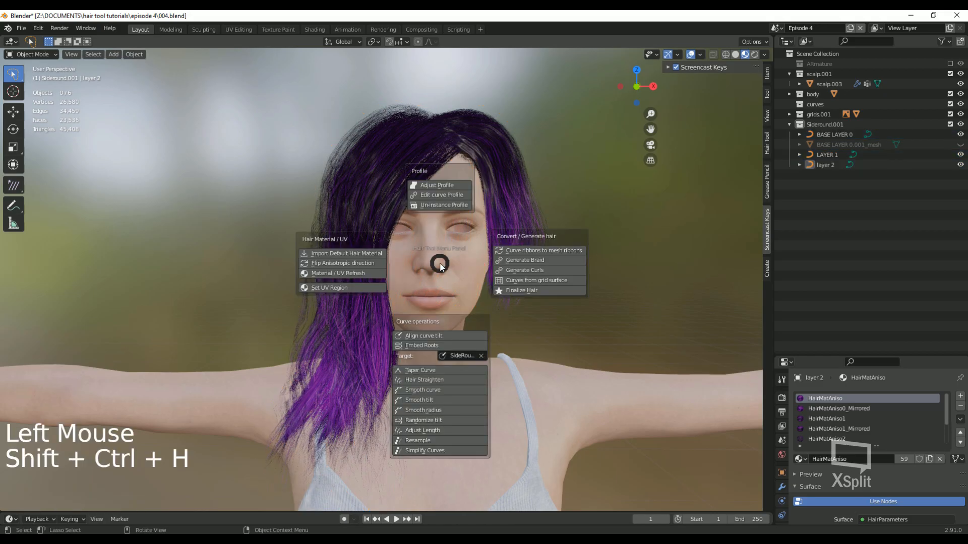
pyautogui.click(440, 266)
# Step: Convert the BASE LAYER 0, LAYER 1 and layer 2 hair curves together into one combined hair mesh
pyautogui.click(835, 134)
pyautogui.keyDown('ctrl'); pyautogui.click(826, 154); pyautogui.keyUp('ctrl')
pyautogui.keyDown('ctrl'); pyautogui.click(825, 165); pyautogui.keyUp('ctrl')
pyautogui.hotkey('ctrl', 'shift', 'h')
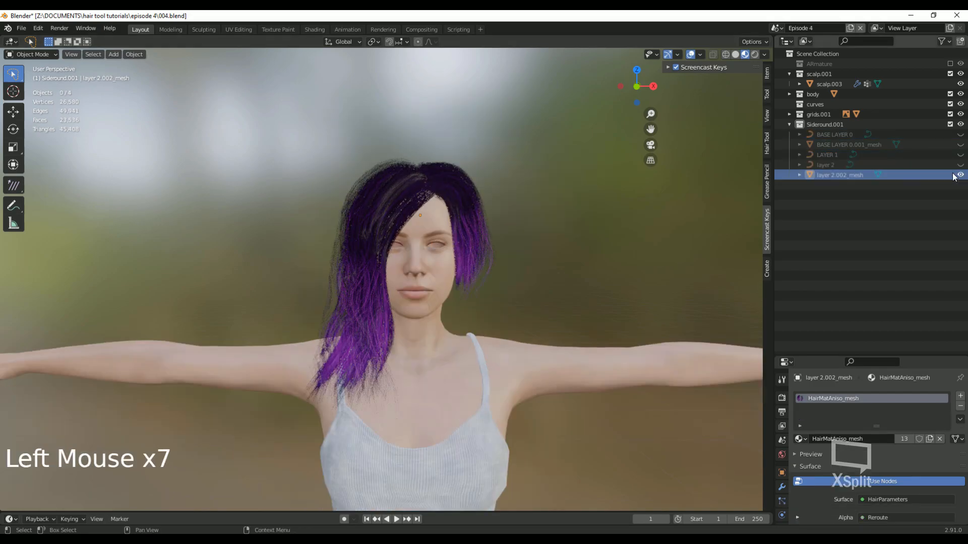
# Step: Select the scalp.003 mesh together with the combined layer 2.002_mesh hair
pyautogui.click(835, 176)
pyautogui.moveTo(483, 287); pyautogui.dragTo(410, 295, button='middle')
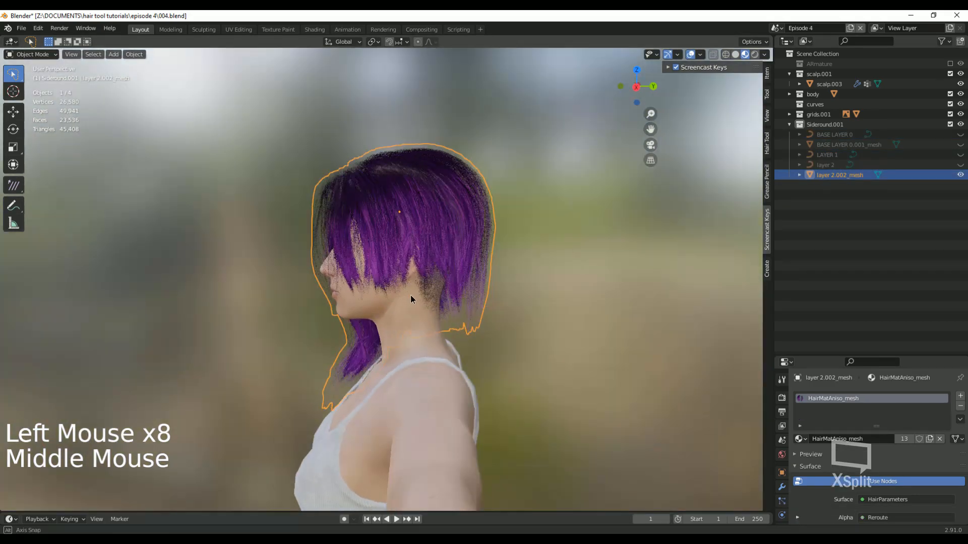
pyautogui.click(471, 319)
pyautogui.click(435, 307)
pyautogui.click(435, 298)
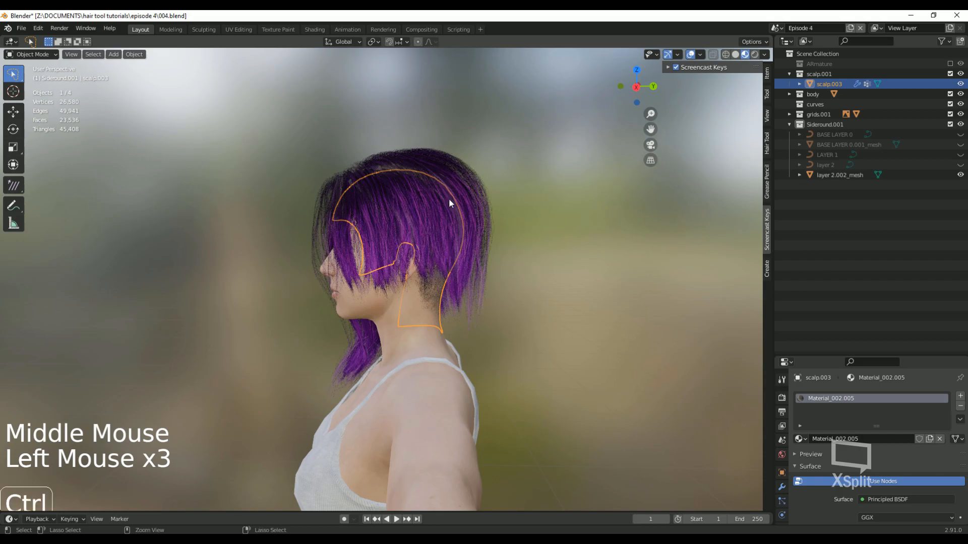
pyautogui.keyDown('ctrl'); pyautogui.click(454, 170); pyautogui.keyUp('ctrl')
pyautogui.keyDown('ctrl'); pyautogui.click(461, 166); pyautogui.keyUp('ctrl')
pyautogui.keyDown('shift'); pyautogui.click(462, 165); pyautogui.keyUp('shift')
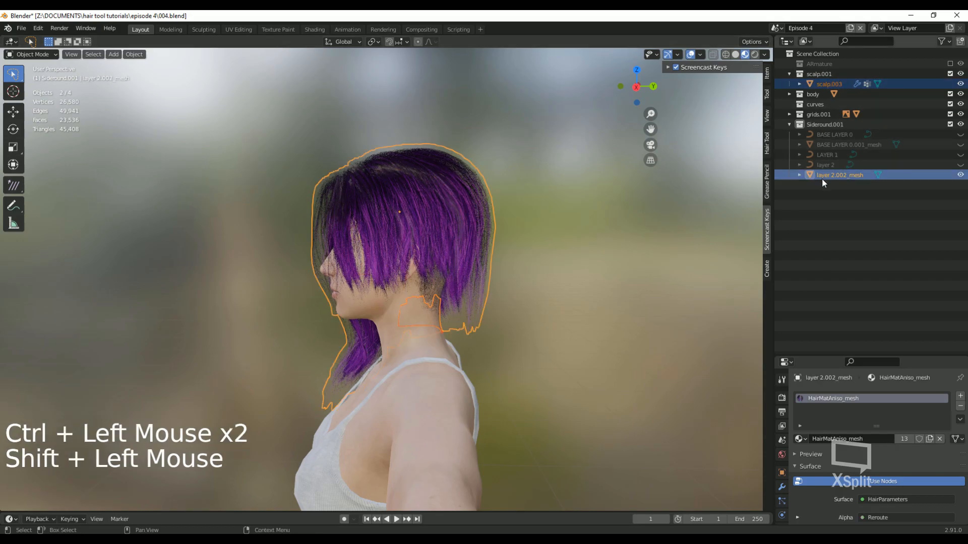
# Step: Export the selected scalp and hair meshes as an OBJ named Punk Hair 002 in the episode 4 folder
pyautogui.click(21, 28)
pyautogui.moveTo(48, 177)
pyautogui.click(152, 258)
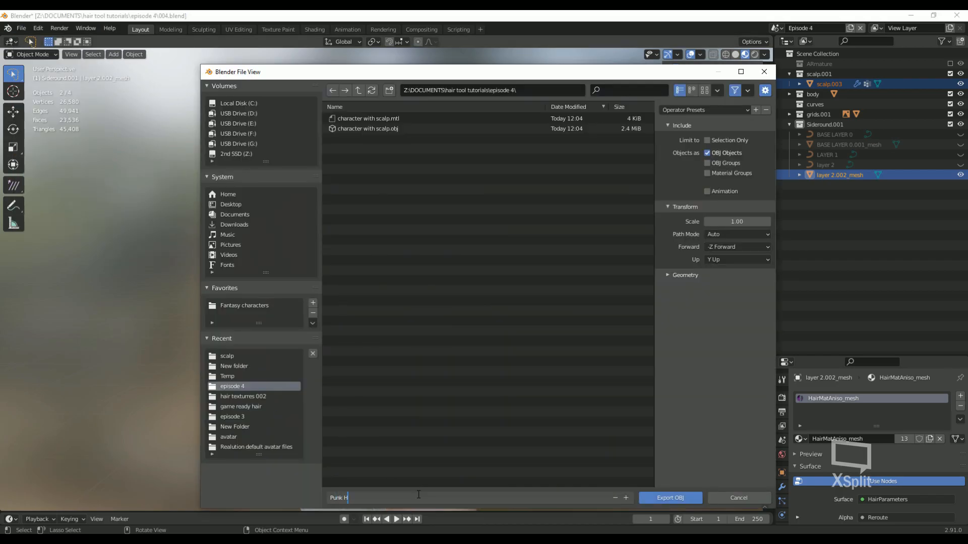
pyautogui.write('Punk Hair 0')
pyautogui.press('Return')
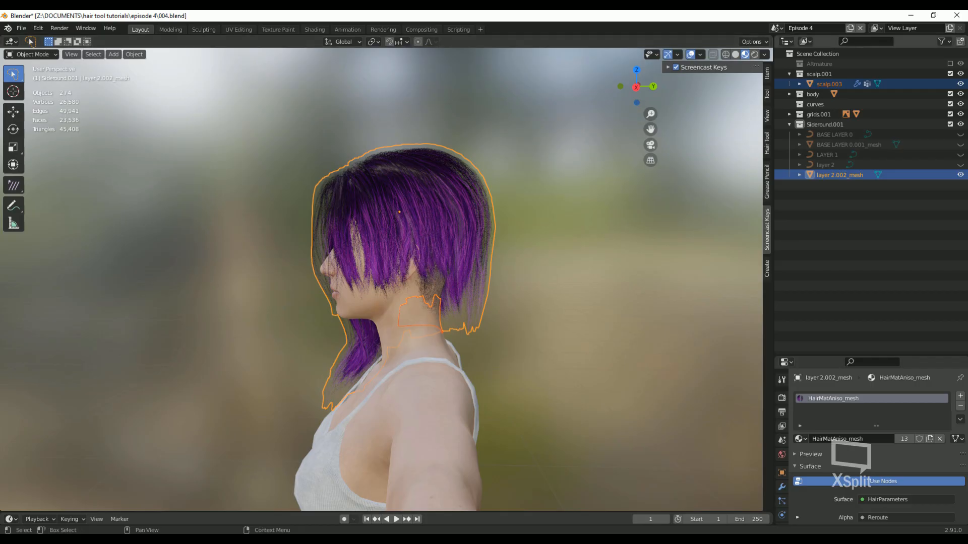
# Step: Switch to Character Creator and apply the _Default T-pose to the bald female avatar, framing her head
pyautogui.hotkey('alt', 'Tab')
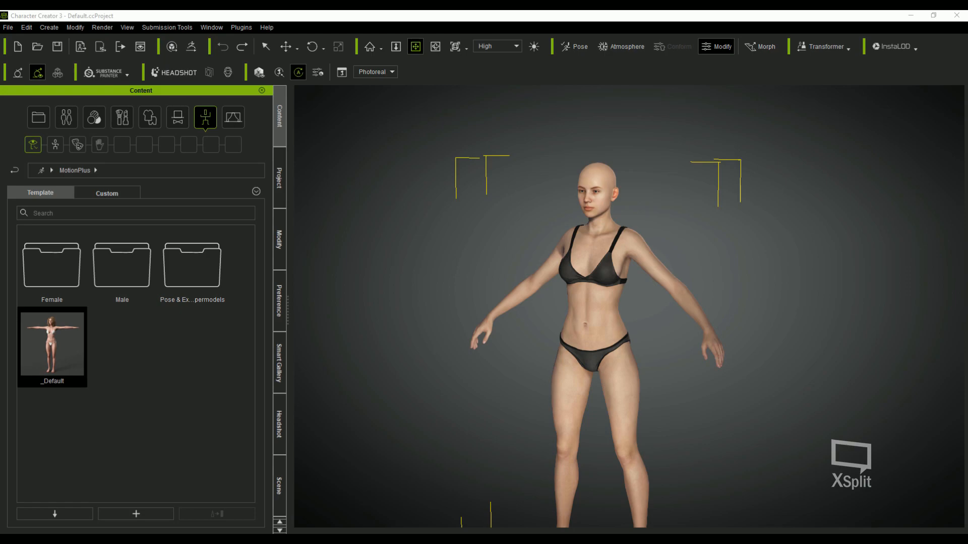
pyautogui.doubleClick(68, 348)
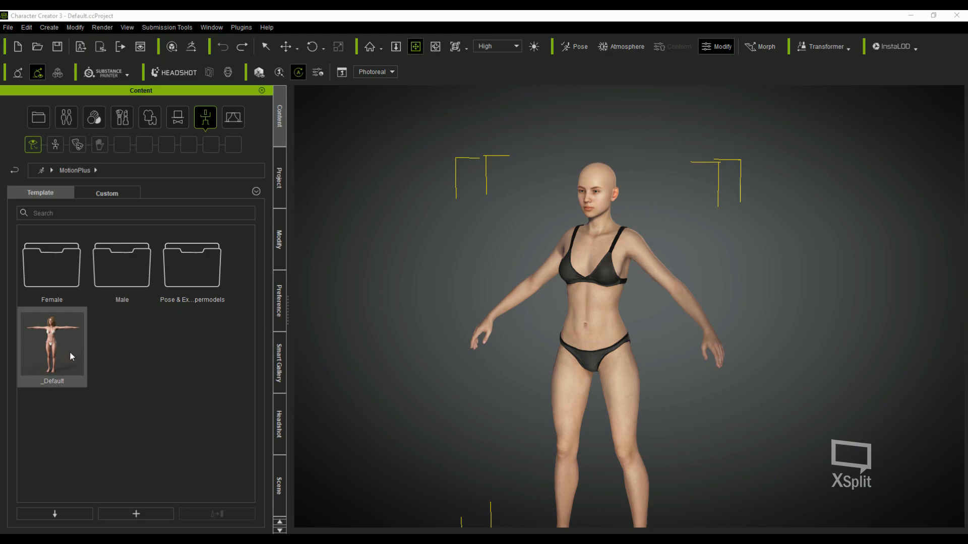
pyautogui.moveTo(595, 177); pyautogui.dragTo(648, 280)
pyautogui.scroll(5, 587, 270)
pyautogui.scroll(4, 648, 281)
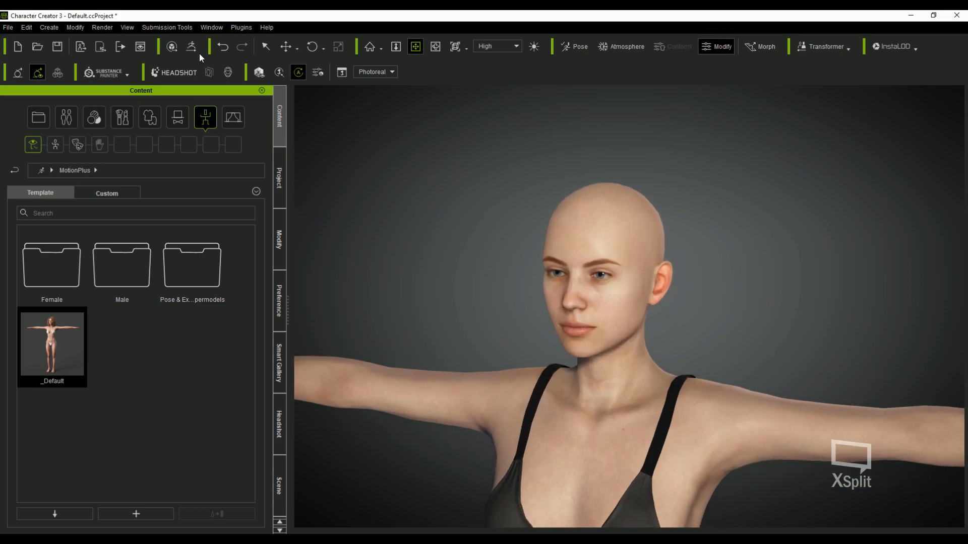
# Step: Import the Punk Hair 002 OBJ from the episode 4 folder as an accessory
pyautogui.click(49, 27)
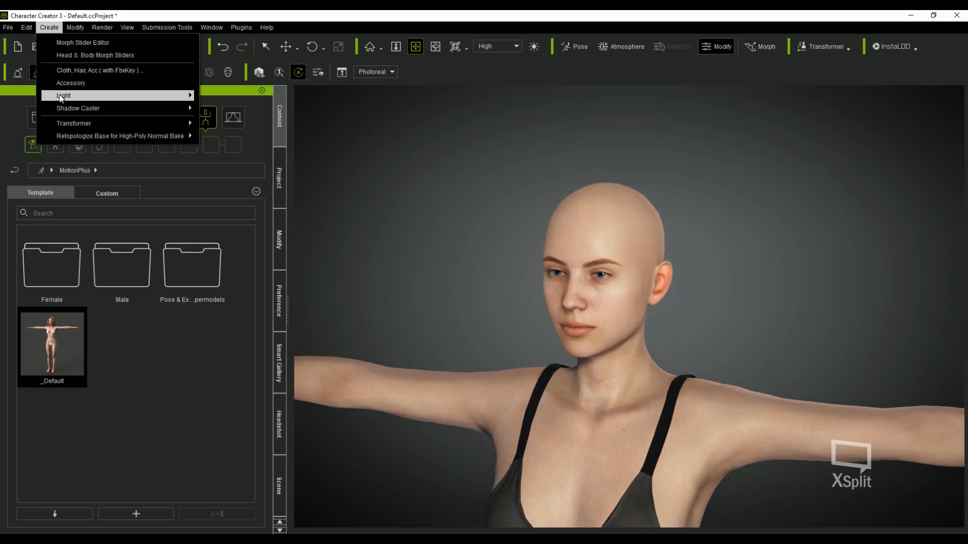
pyautogui.click(63, 85)
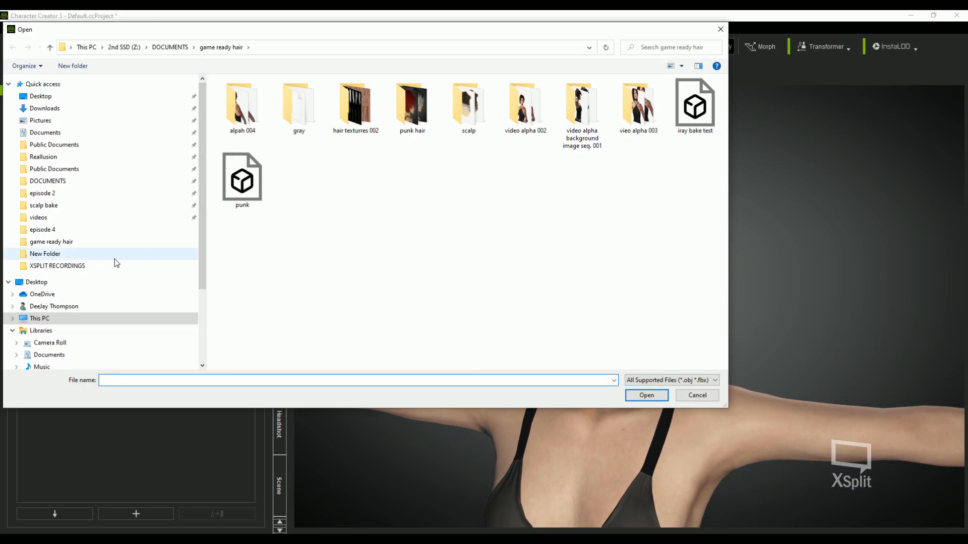
pyautogui.click(42, 230)
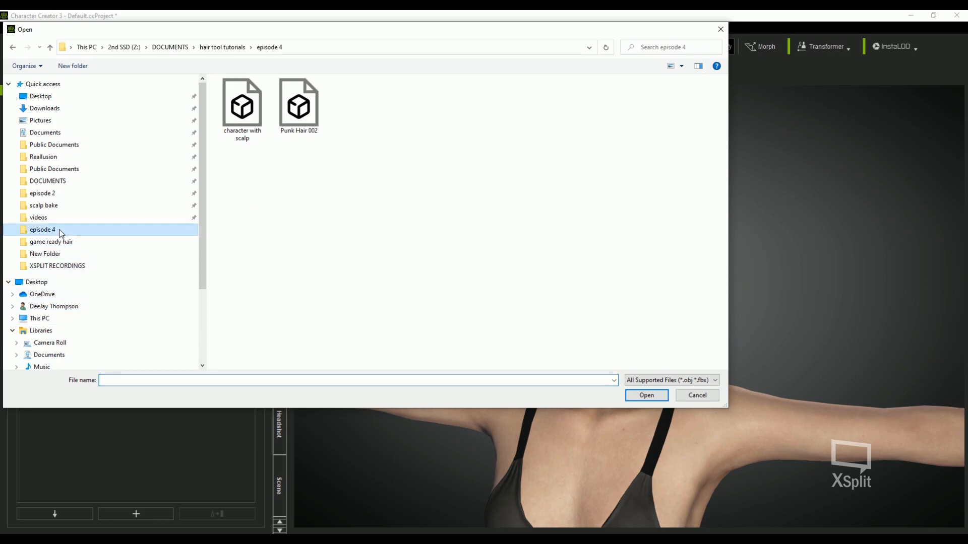
pyautogui.doubleClick(296, 121)
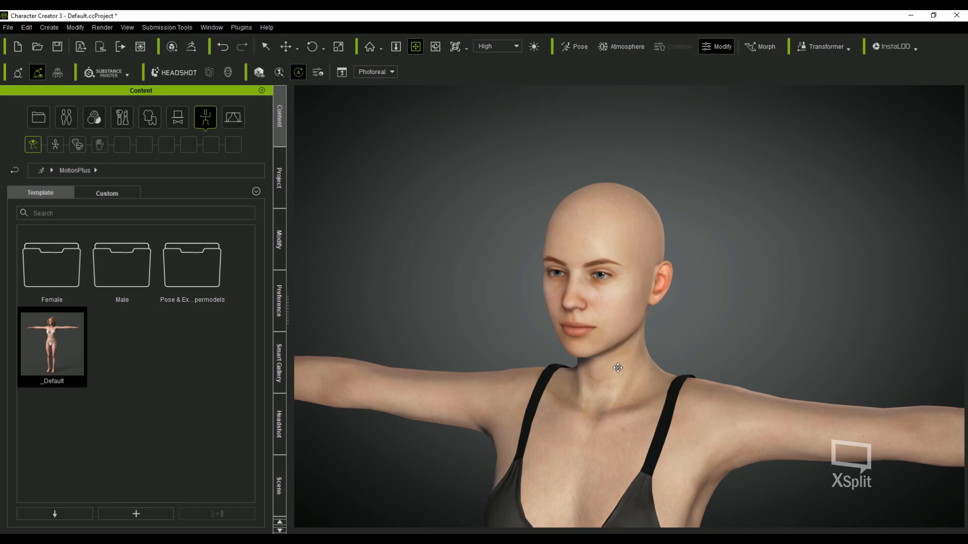
# Step: Rename the imported accessory as Hair
pyautogui.click(280, 241)
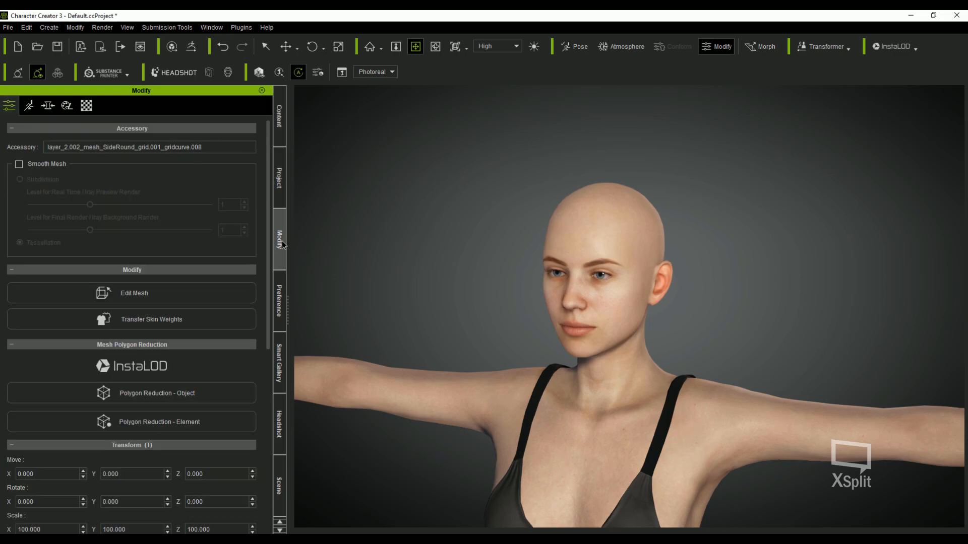
pyautogui.moveTo(210, 146); pyautogui.dragTo(46, 146)
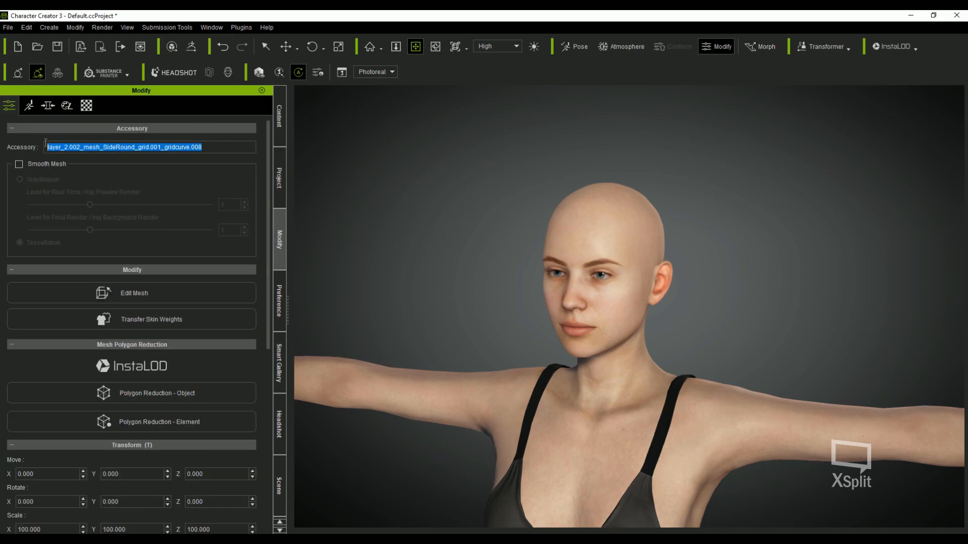
pyautogui.press('BackSpace')
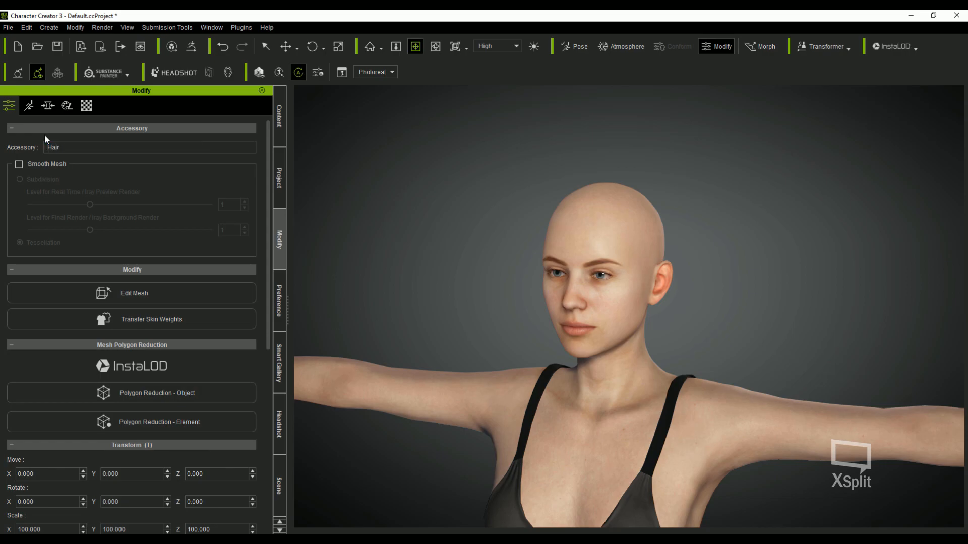
# Step: Set the Hair accessory's scale to 10000 on X, Y and Z
pyautogui.scroll(-7, 63, 370)
pyautogui.doubleClick(64, 317)
pyautogui.write('10000')
pyautogui.doubleClick(141, 317)
pyautogui.write('10000')
pyautogui.doubleClick(197, 318)
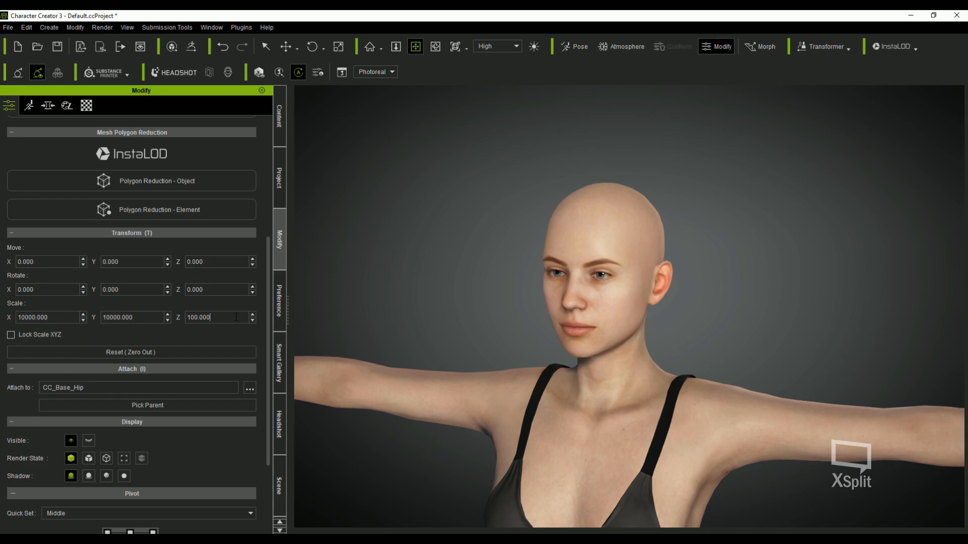
pyautogui.write('10')
pyautogui.click(217, 290)
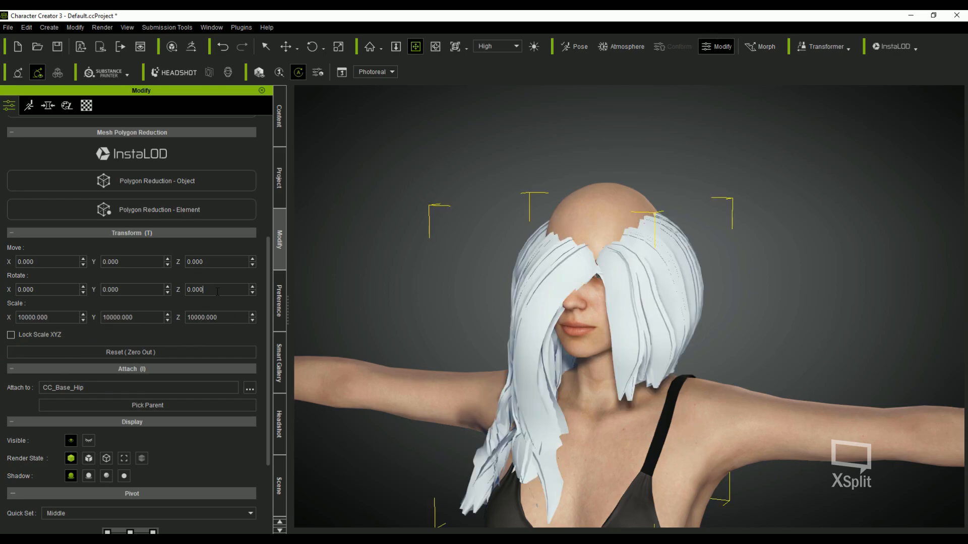
pyautogui.scroll(-2, 522, 315)
# Step: Set the HairMatAniso_mesh material's diffuse color to white and its opacity to 0
pyautogui.click(87, 106)
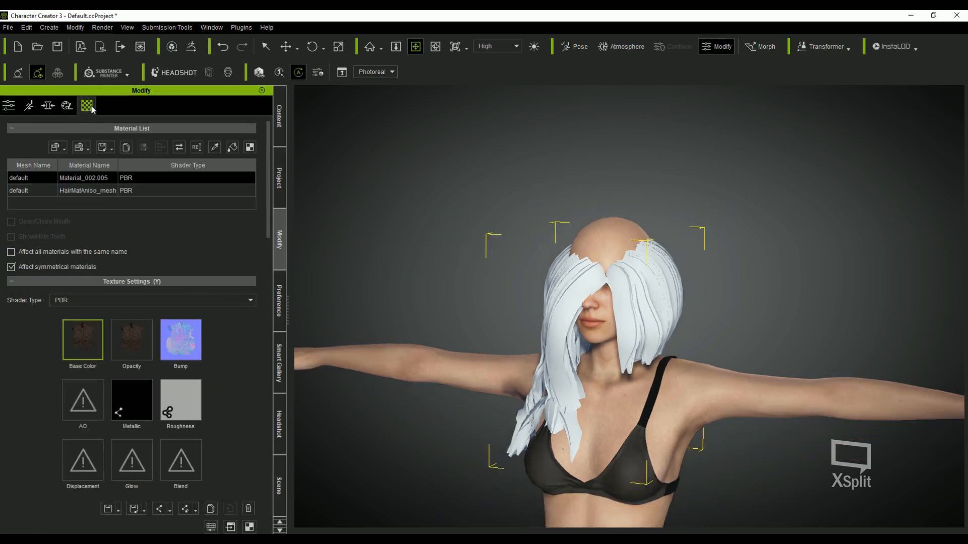
pyautogui.click(84, 190)
pyautogui.click(141, 343)
pyautogui.scroll(-8, 182, 413)
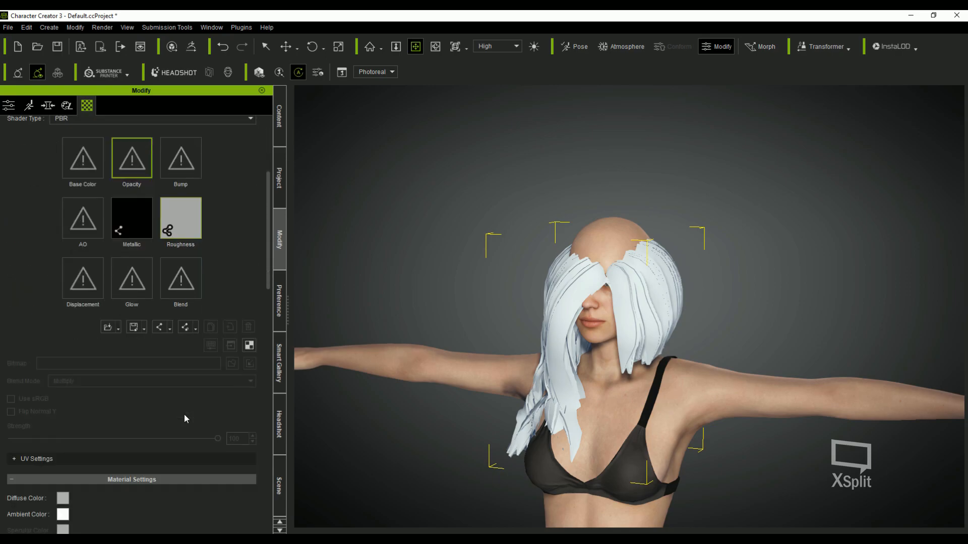
pyautogui.click(63, 302)
pyautogui.click(360, 330)
pyautogui.click(550, 376)
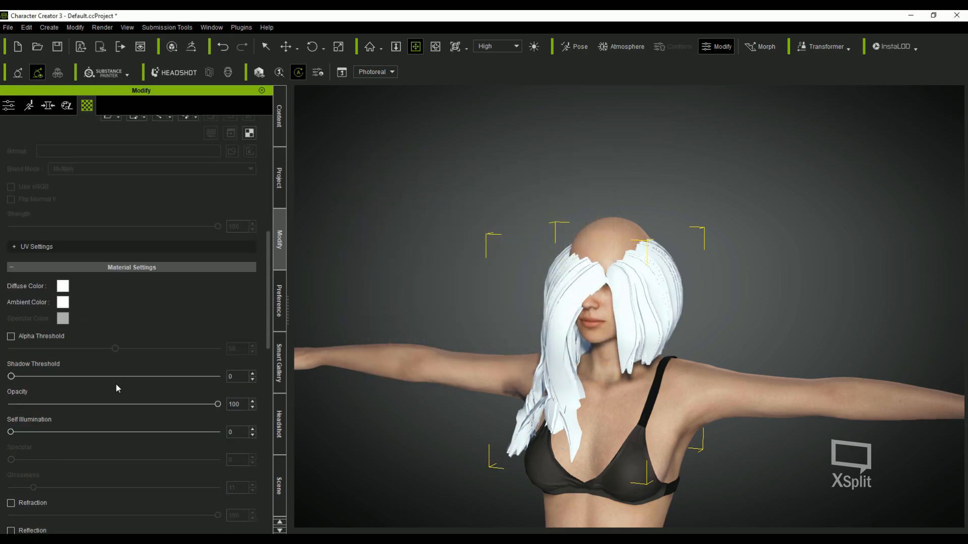
pyautogui.moveTo(217, 404); pyautogui.dragTo(11, 405)
pyautogui.scroll(8, 104, 315)
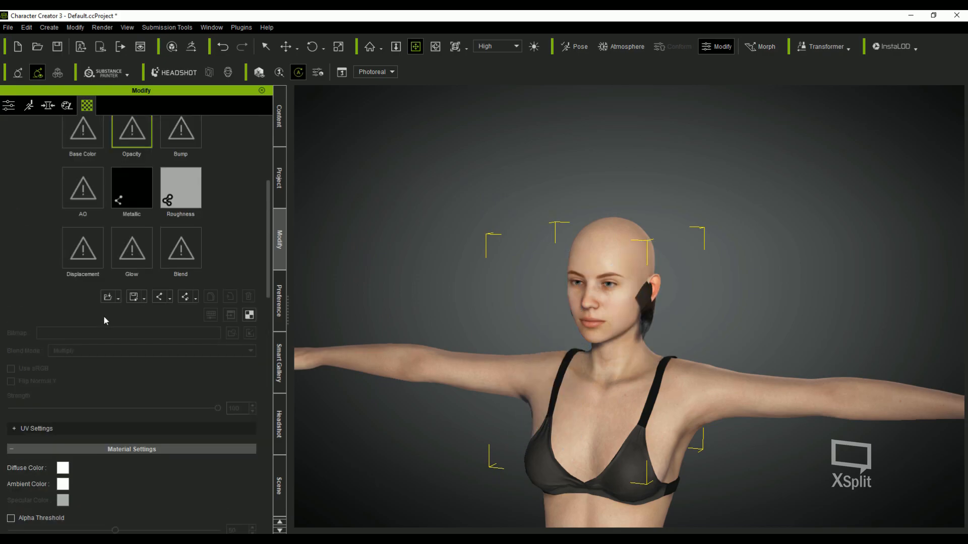
# Step: Center the Hair accessory's pivot and raise it to a Move Y of about 160.2 so the scalp fits the head
pyautogui.click(285, 46)
pyautogui.click(13, 108)
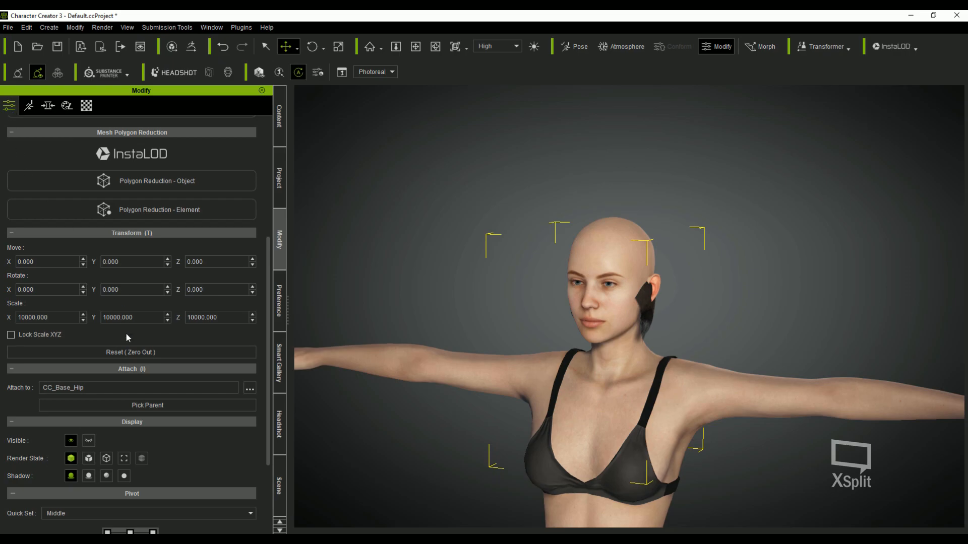
pyautogui.scroll(-3, 126, 337)
pyautogui.click(129, 430)
pyautogui.scroll(3, 622, 328)
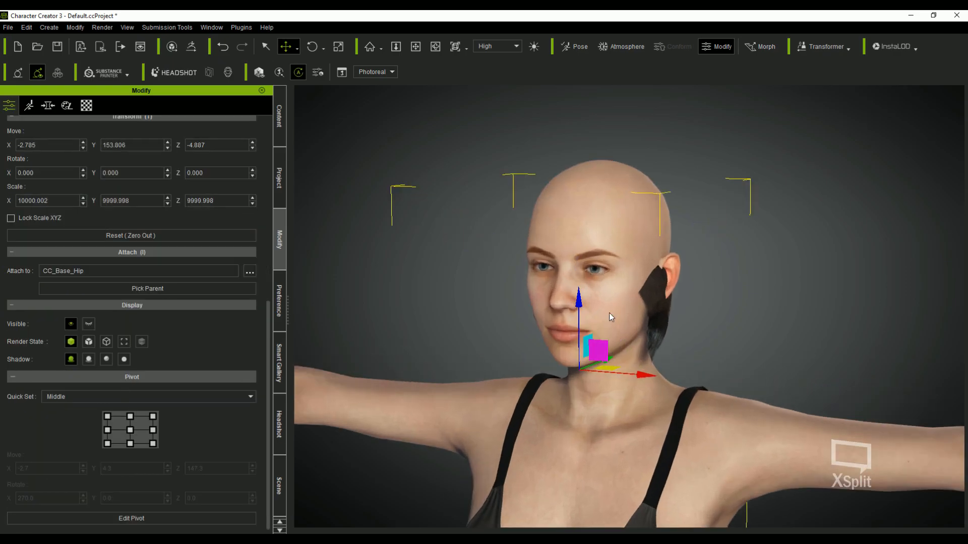
pyautogui.moveTo(580, 297); pyautogui.dragTo(584, 243)
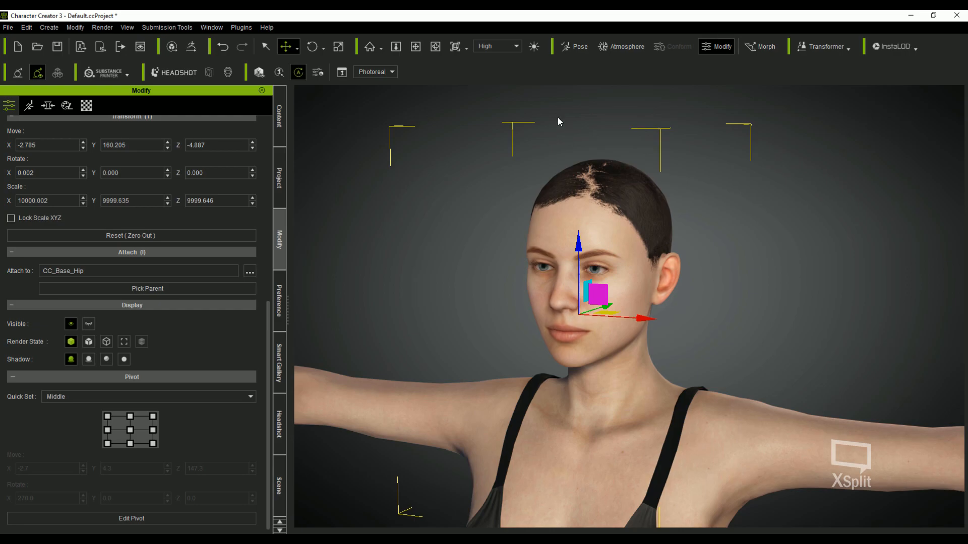
pyautogui.click(438, 49)
pyautogui.moveTo(429, 207); pyautogui.dragTo(330, 218)
# Step: Set the HairMatAniso_mesh material's opacity to 100 and check the hair from the front
pyautogui.click(86, 105)
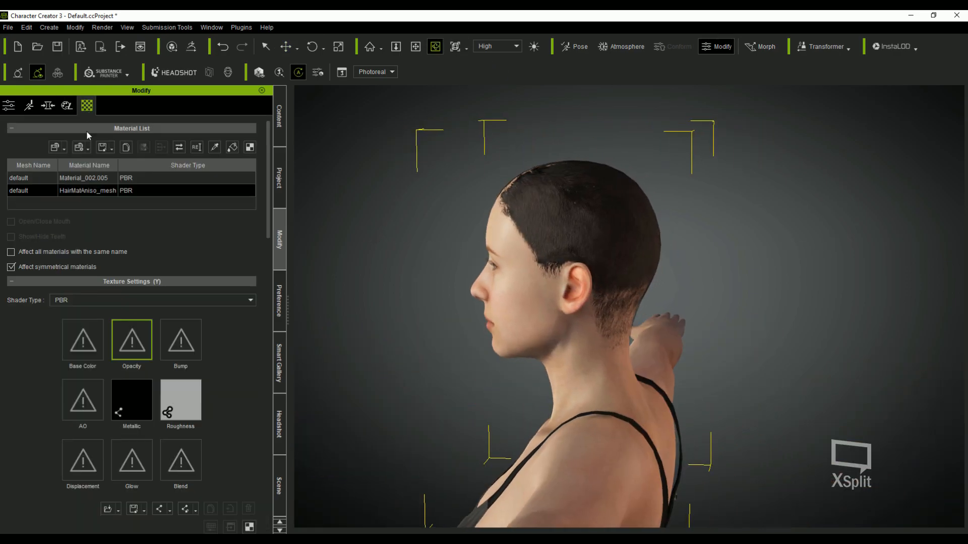
pyautogui.scroll(-10, 119, 349)
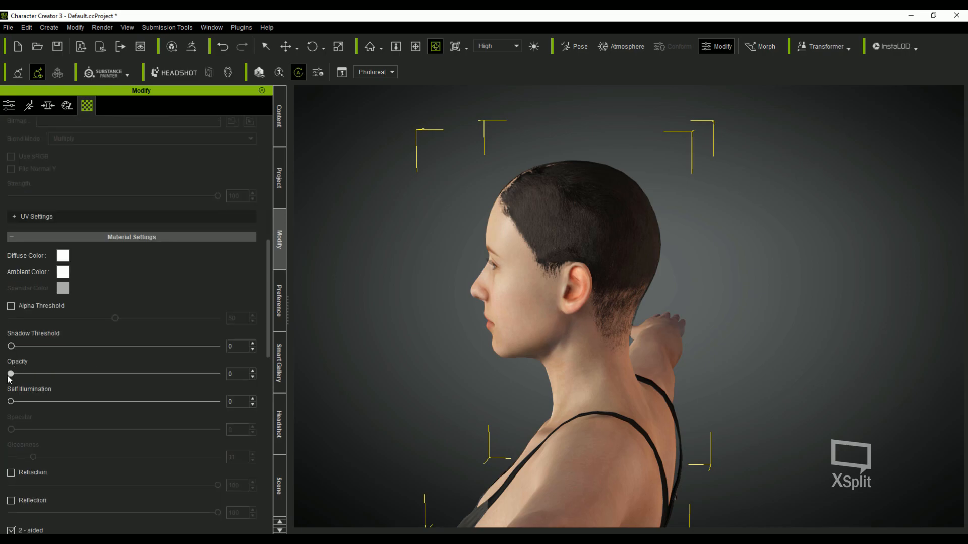
pyautogui.moveTo(11, 373); pyautogui.dragTo(71, 373)
pyautogui.moveTo(152, 386); pyautogui.dragTo(320, 391)
pyautogui.moveTo(385, 171); pyautogui.dragTo(770, 123)
pyautogui.scroll(-3, 661, 270)
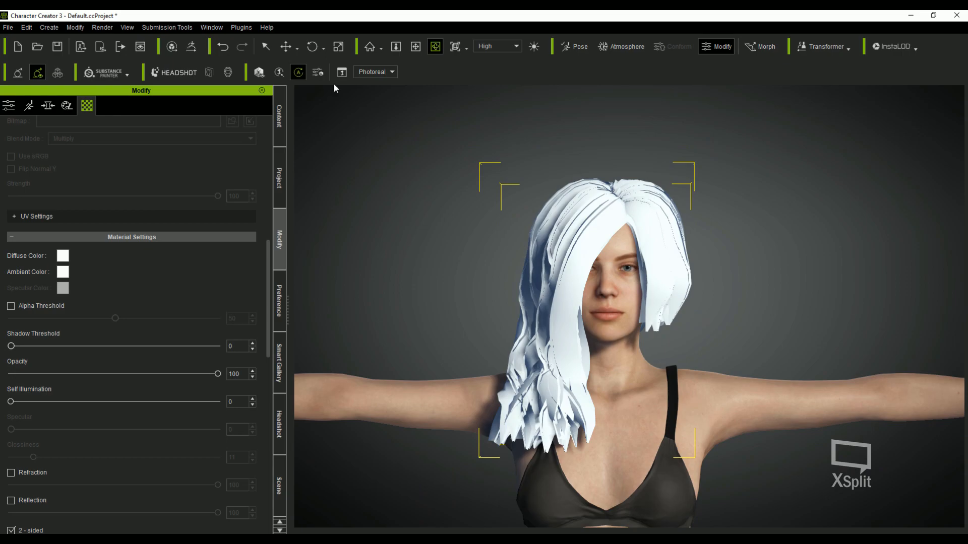
pyautogui.click(266, 47)
# Step: Rename the HairMatAniso_mesh material as Hair and Material_002.005 as scalp
pyautogui.scroll(10, 143, 222)
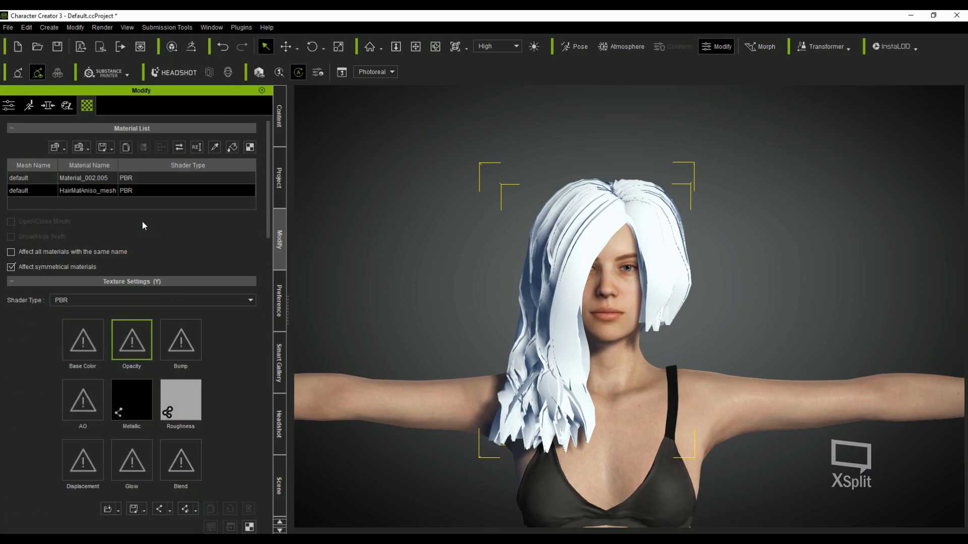
pyautogui.doubleClick(80, 191)
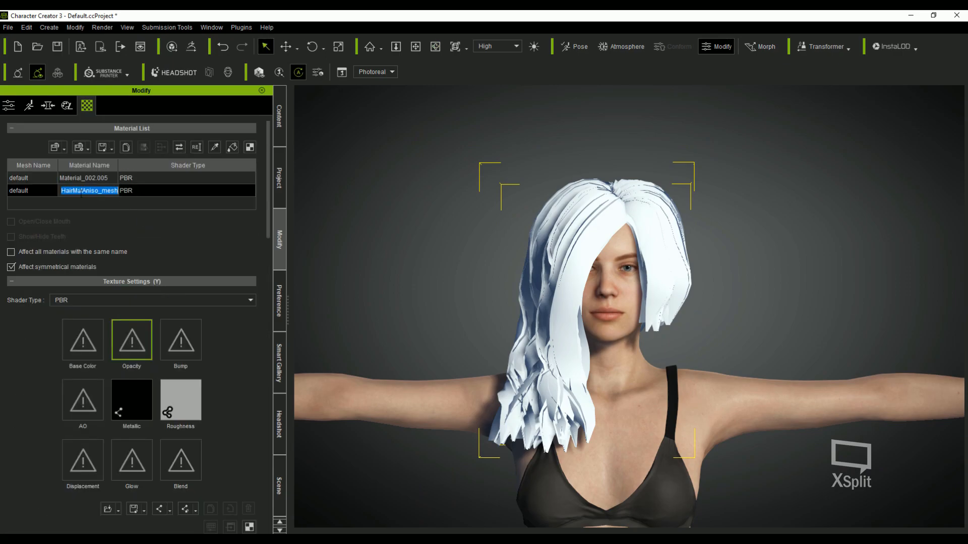
pyautogui.write('Hair')
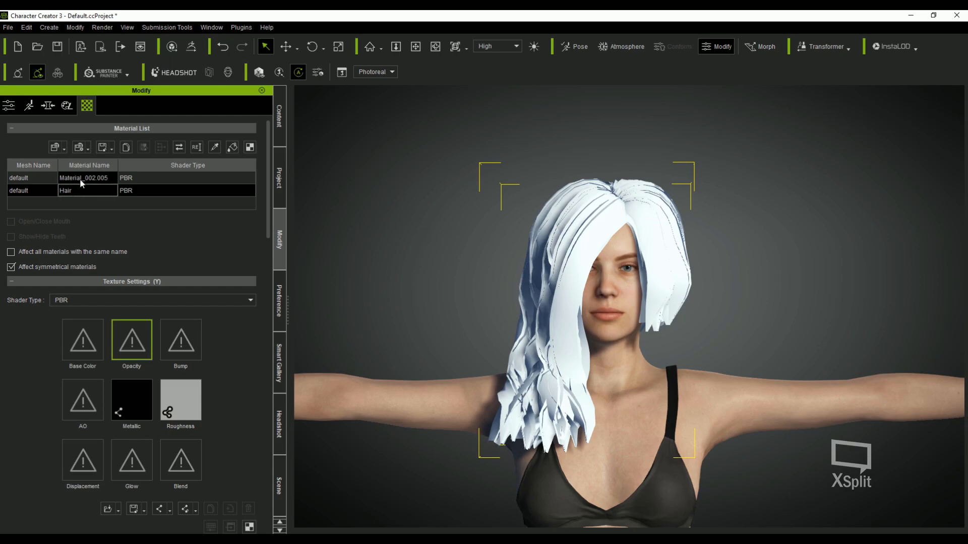
pyautogui.click(82, 179)
pyautogui.click(199, 148)
pyautogui.write('scalp')
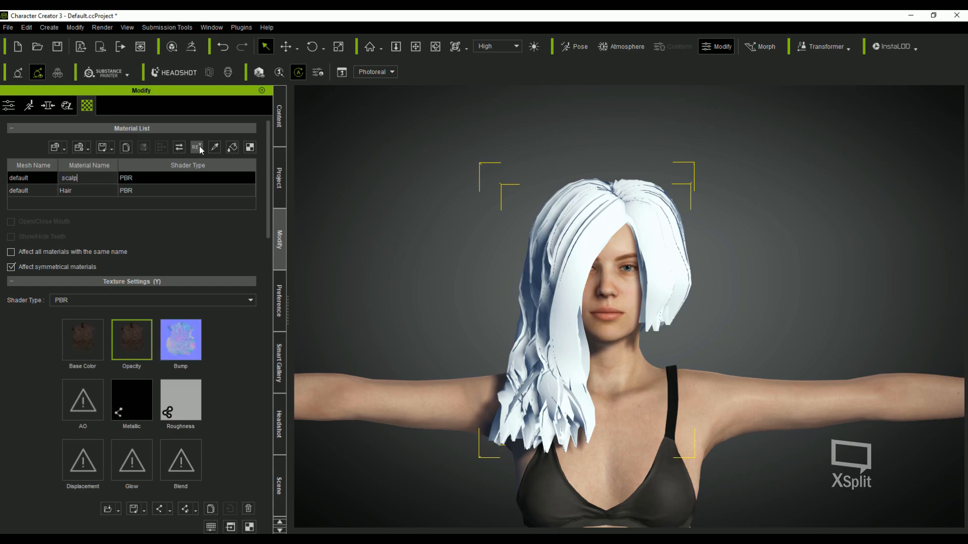
pyautogui.press('Return')
# Step: Load hair_ht_opacity from the hair texturres 002 New folder as the Hair material's Opacity texture
pyautogui.click(78, 191)
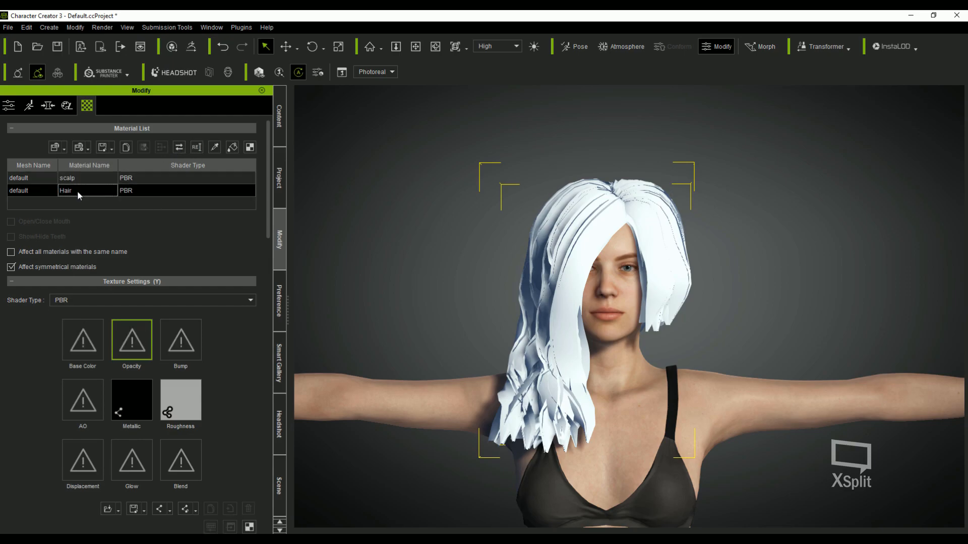
pyautogui.click(309, 541)
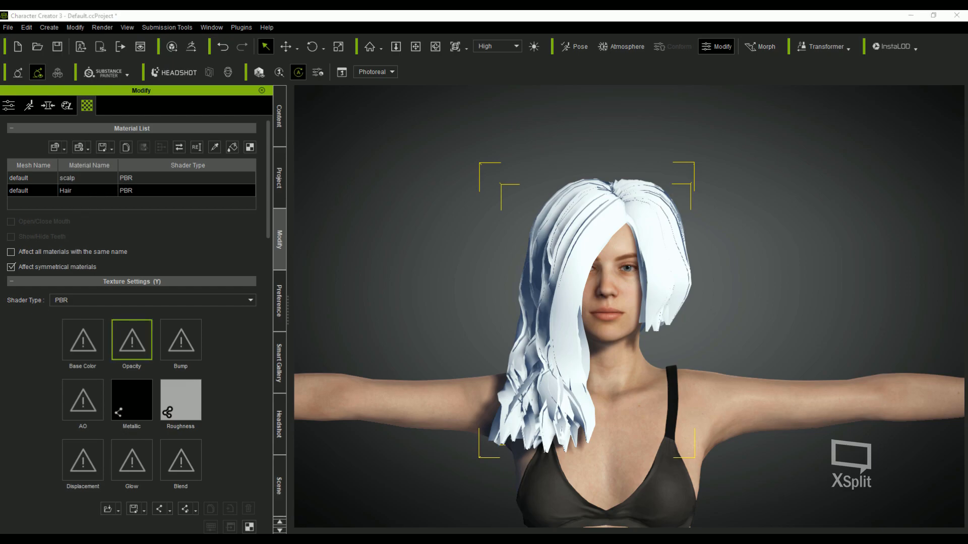
pyautogui.click(293, 484)
pyautogui.click(185, 323)
pyautogui.click(456, 49)
pyautogui.write('Z:\\DOCUMENTS\\game ready hair\\hair texturres 002\\New folder')
pyautogui.press('Return')
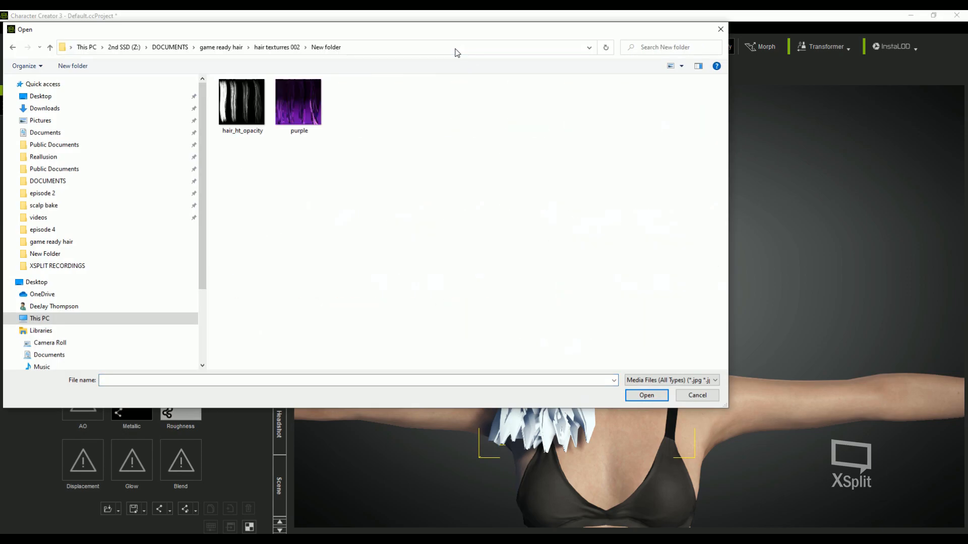
pyautogui.doubleClick(241, 103)
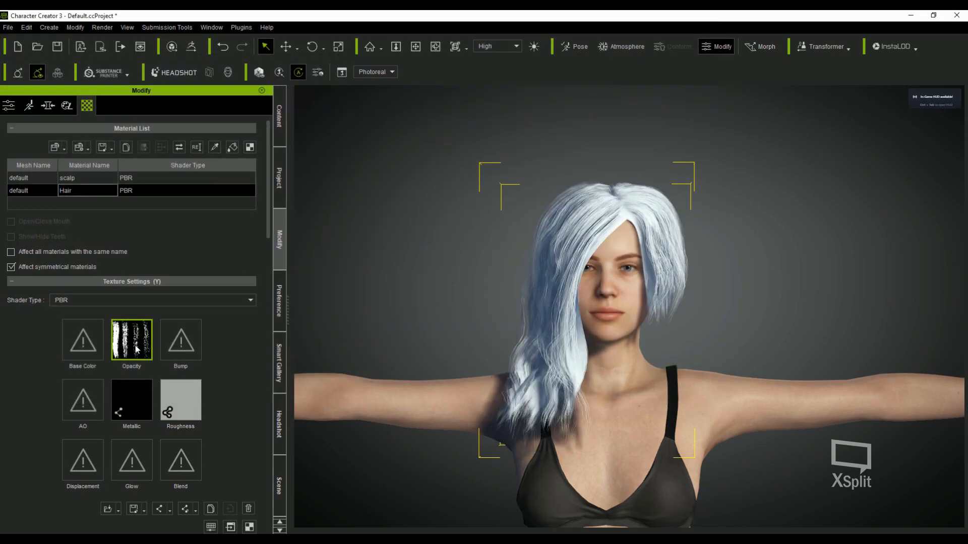
# Step: Load the purple ombre Base Color, the blue normal-map Bump and the white strand AO textures into the Hair material
pyautogui.click(83, 340)
pyautogui.doubleClick(306, 107)
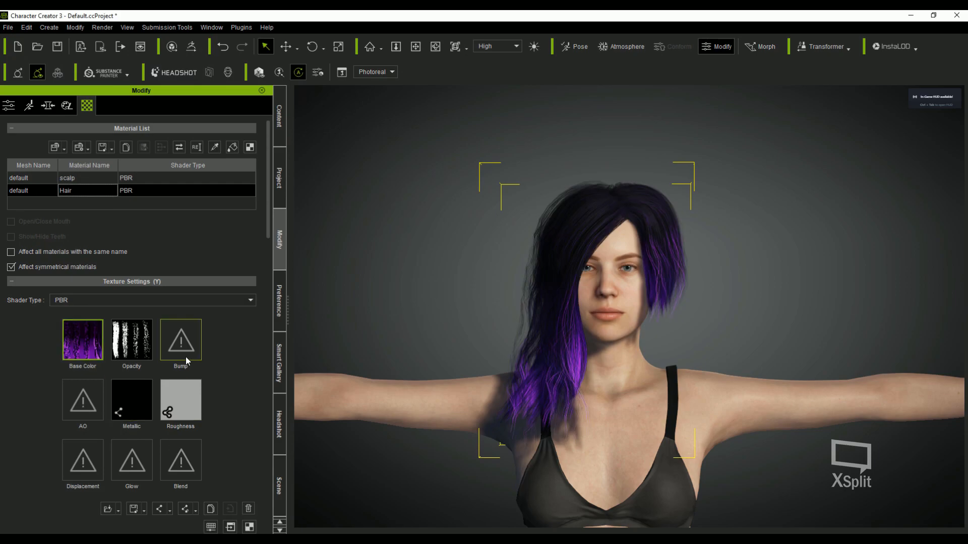
pyautogui.doubleClick(180, 340)
pyautogui.doubleClick(581, 105)
pyautogui.click(306, 226)
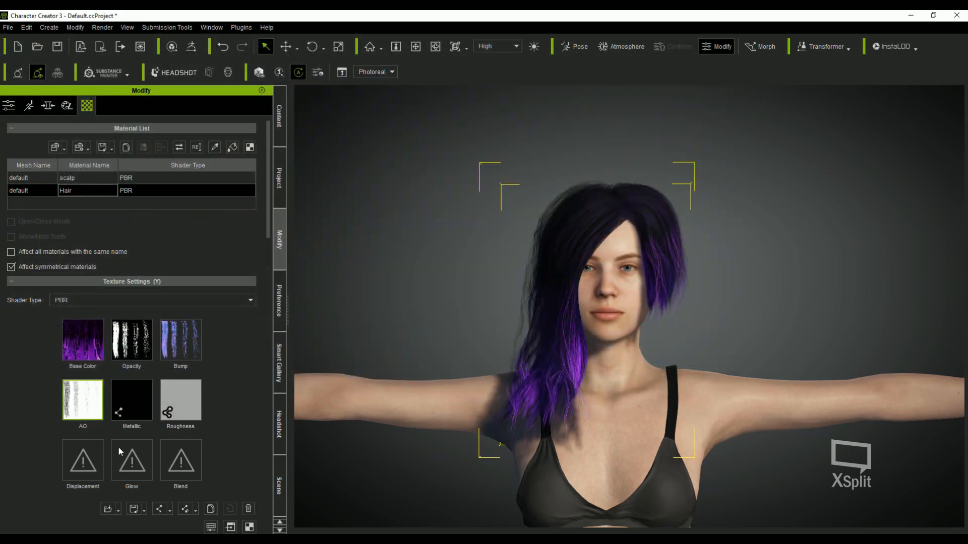
# Step: Load the grey strand textures into the Hair material's Blend and Roughness channels
pyautogui.doubleClick(181, 459)
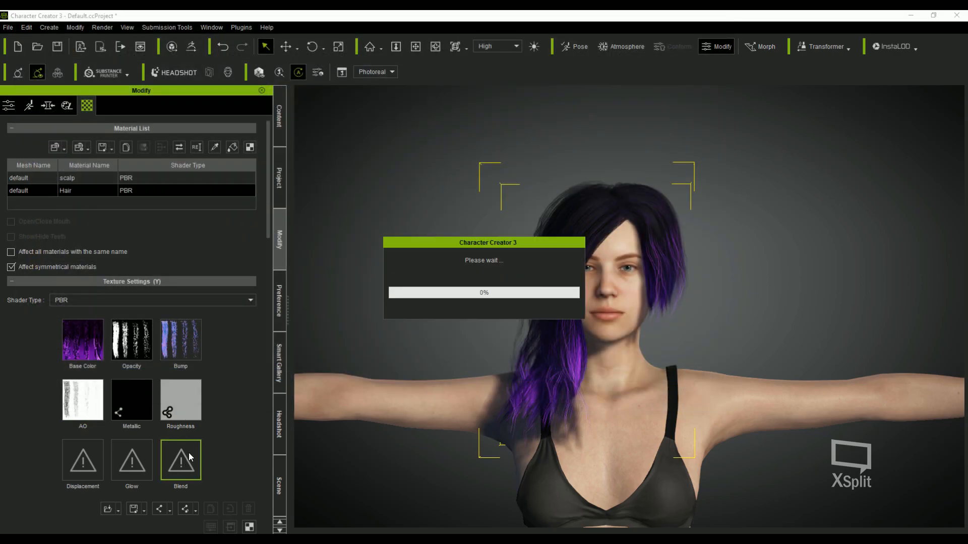
pyautogui.doubleClick(187, 395)
pyautogui.click(410, 106)
pyautogui.click(645, 395)
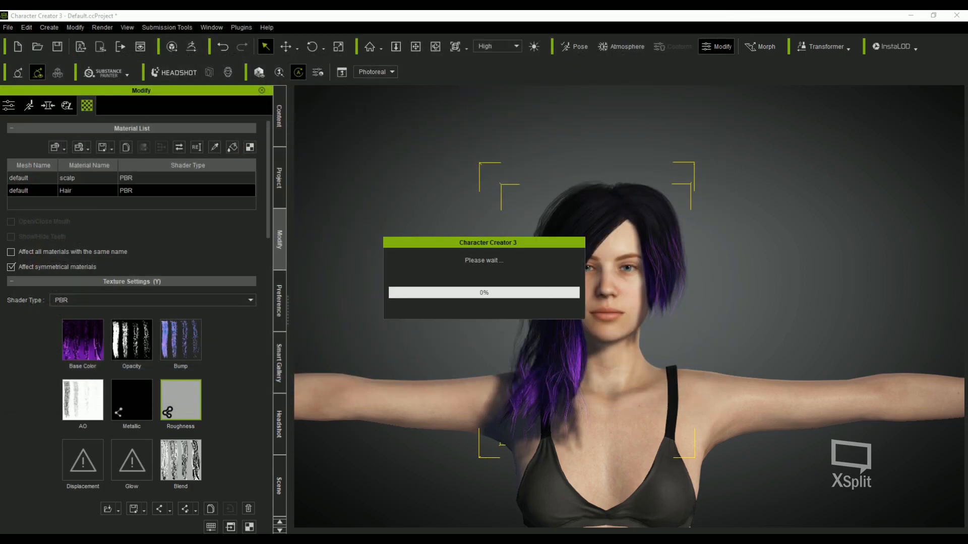
# Step: Invert the Hair material's Roughness texture and set its brightness to -65
pyautogui.click(211, 526)
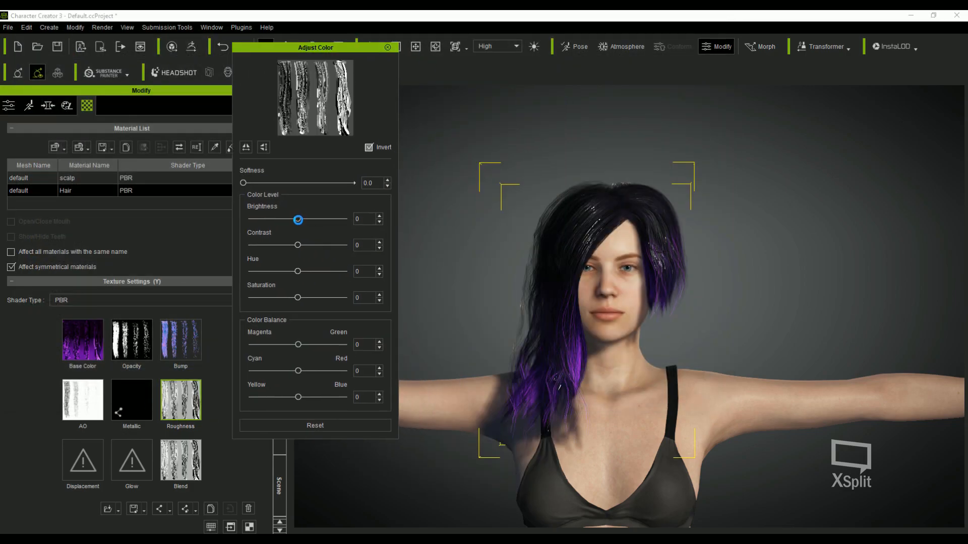
pyautogui.moveTo(298, 219); pyautogui.dragTo(275, 220)
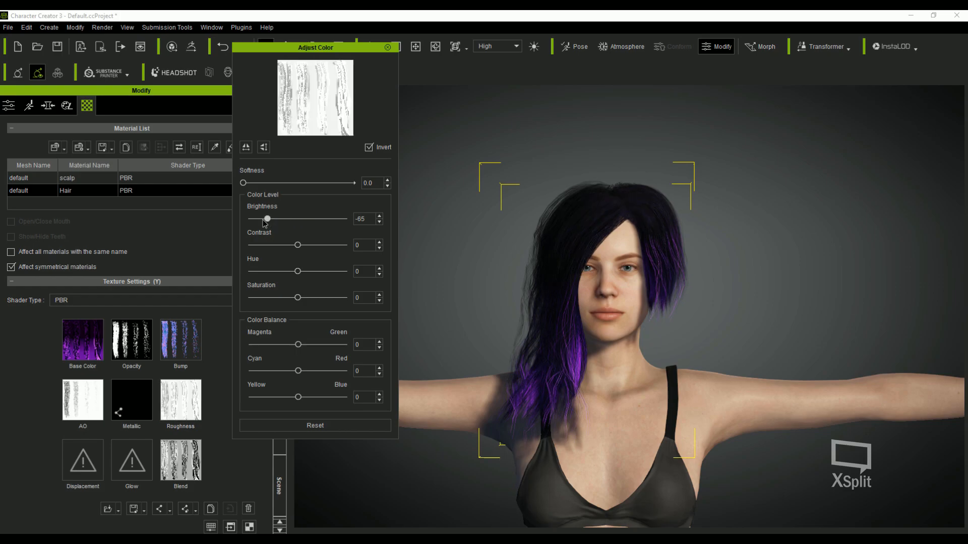
pyautogui.click(387, 47)
# Step: Set the Hair material's Blend texture strength to 100
pyautogui.scroll(-5, 215, 439)
pyautogui.click(182, 302)
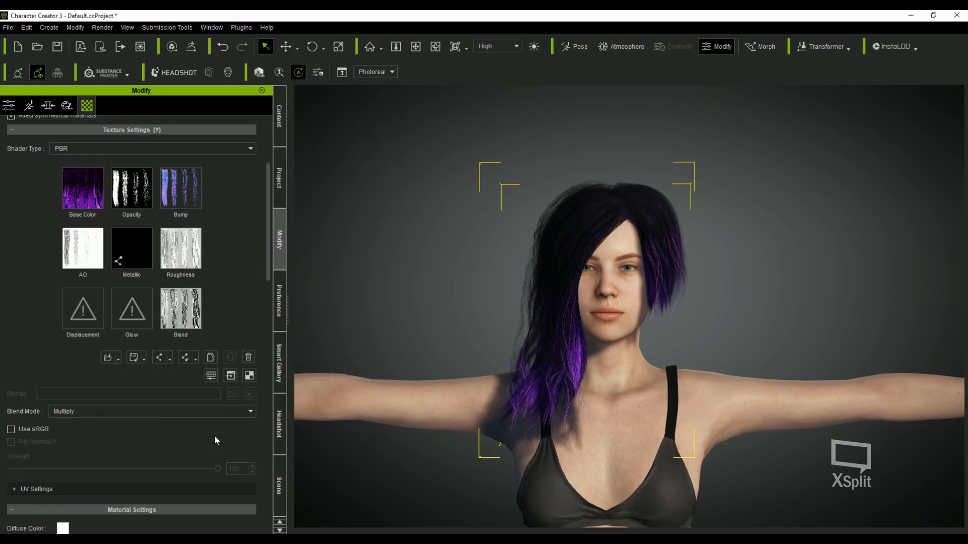
pyautogui.moveTo(89, 468); pyautogui.dragTo(303, 494)
# Step: Examine the textured purple hair on the avatar's head up close and from different angles
pyautogui.scroll(4, 621, 249)
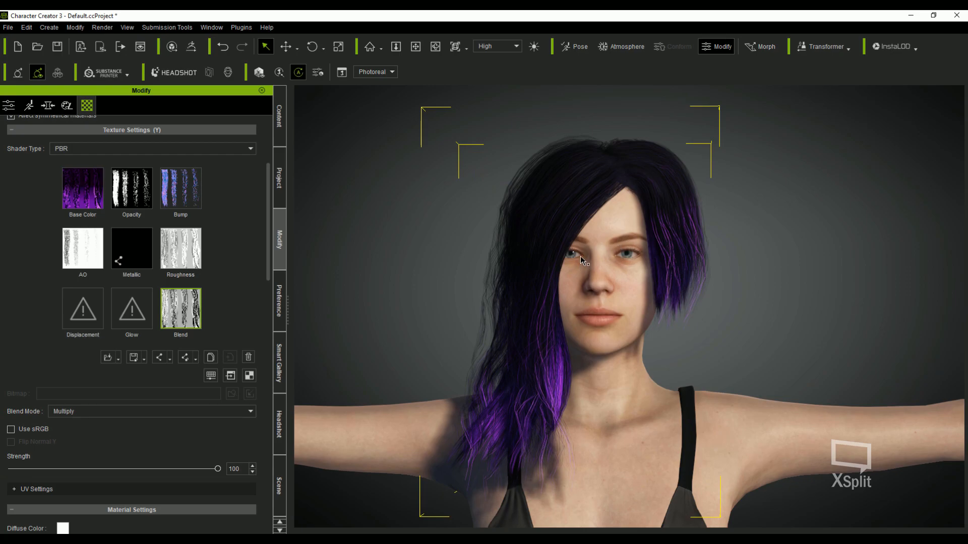
pyautogui.click(435, 46)
pyautogui.moveTo(555, 272); pyautogui.dragTo(967, 322)
pyautogui.moveTo(323, 307); pyautogui.dragTo(771, 341)
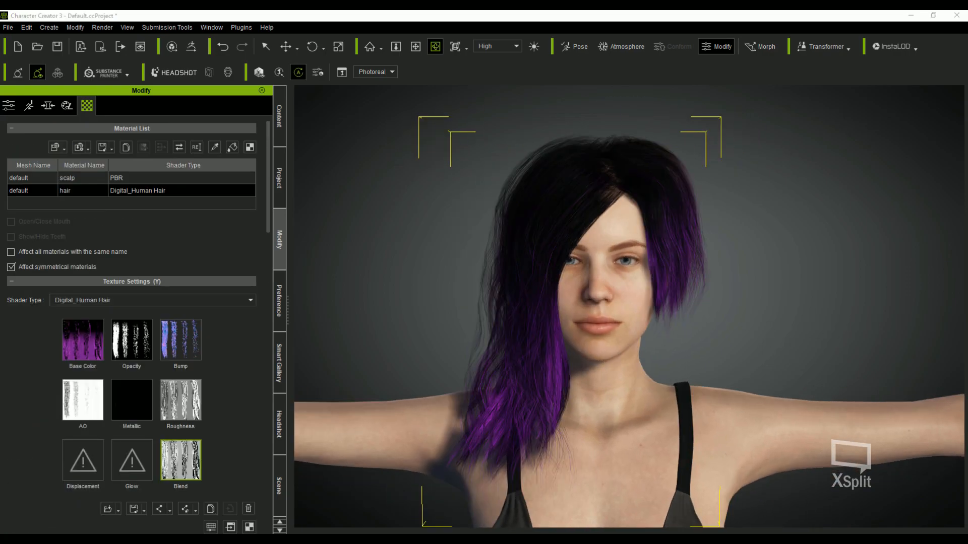
pyautogui.moveTo(678, 311); pyautogui.dragTo(671, 256)
pyautogui.scroll(5, 642, 393)
pyautogui.scroll(-5, 642, 393)
pyautogui.scroll(-2, 671, 256)
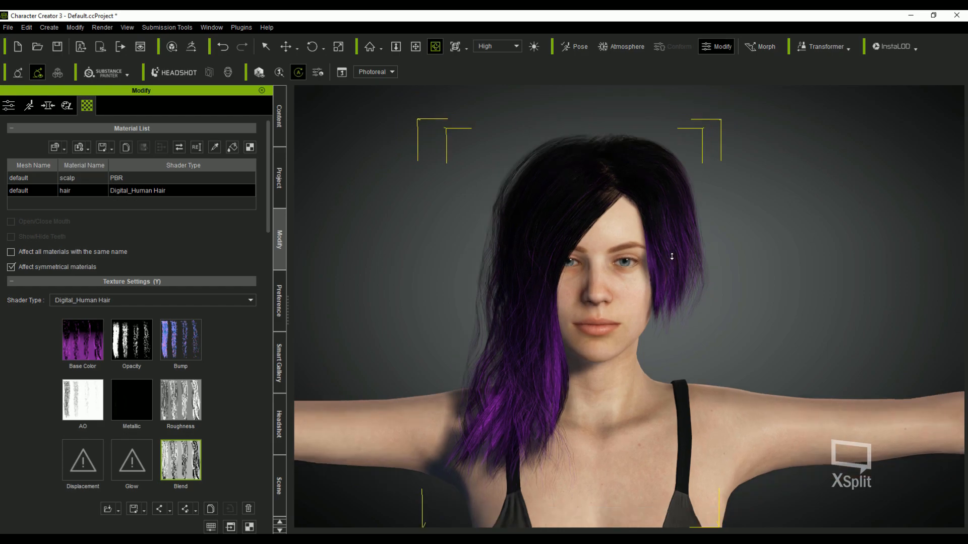
pyautogui.click(416, 47)
pyautogui.moveTo(595, 268); pyautogui.dragTo(550, 238)
# Step: Transfer skin weights to the Hair accessory using the iHair file from the Hair Pack 4 folder
pyautogui.click(265, 46)
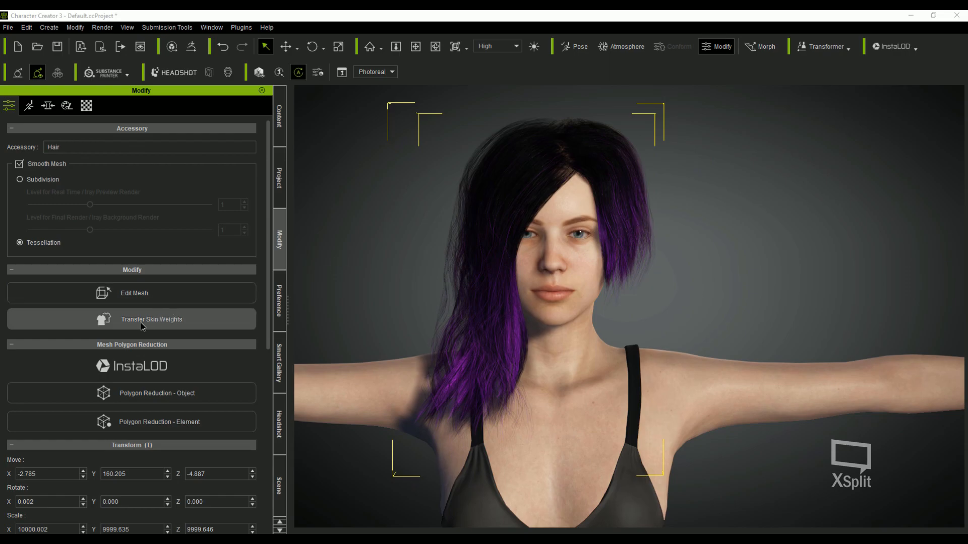
pyautogui.click(140, 326)
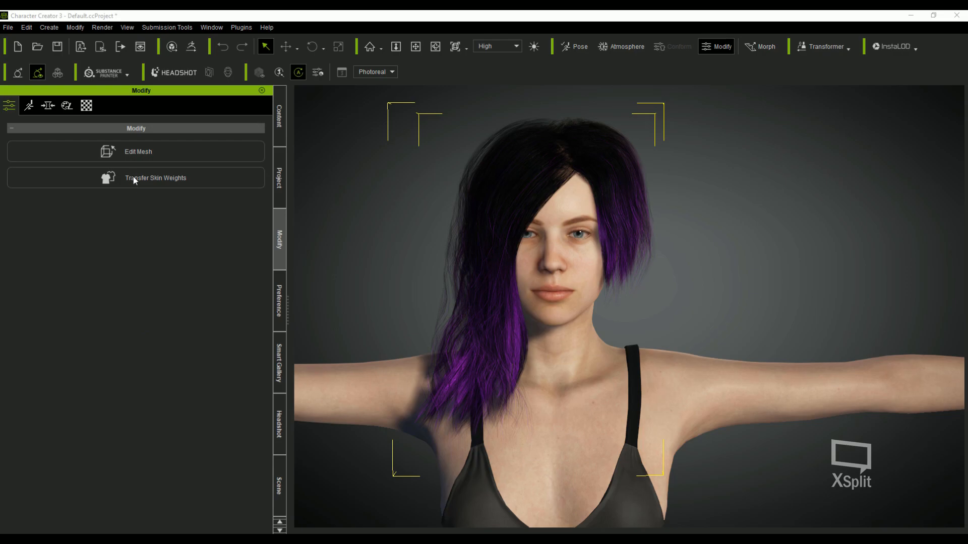
pyautogui.moveTo(534, 188); pyautogui.dragTo(96, 231)
pyautogui.click(48, 364)
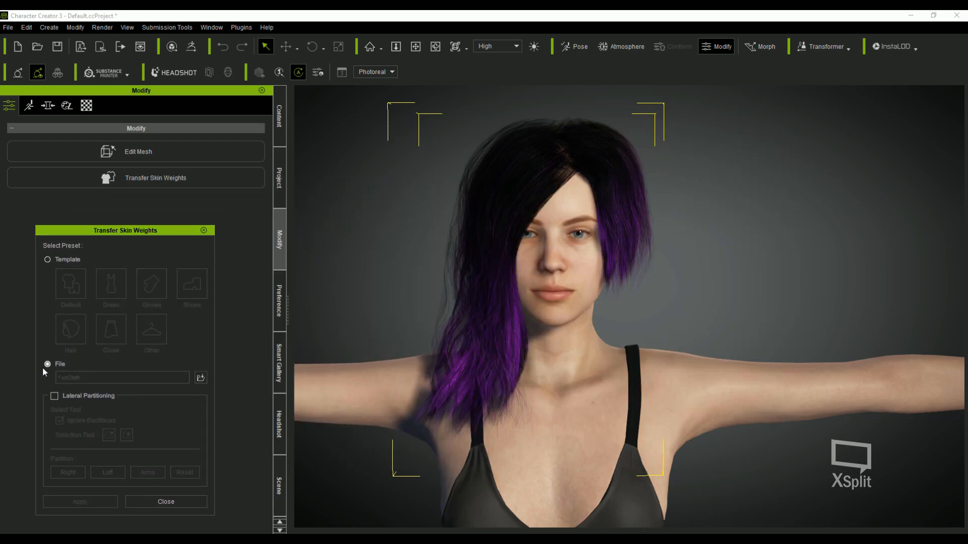
pyautogui.click(200, 378)
pyautogui.doubleClick(229, 116)
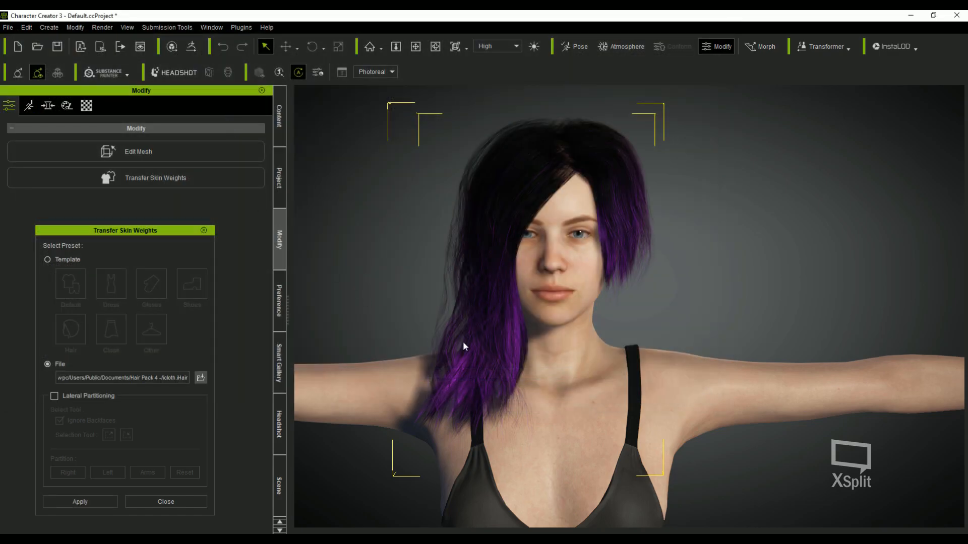
pyautogui.click(77, 502)
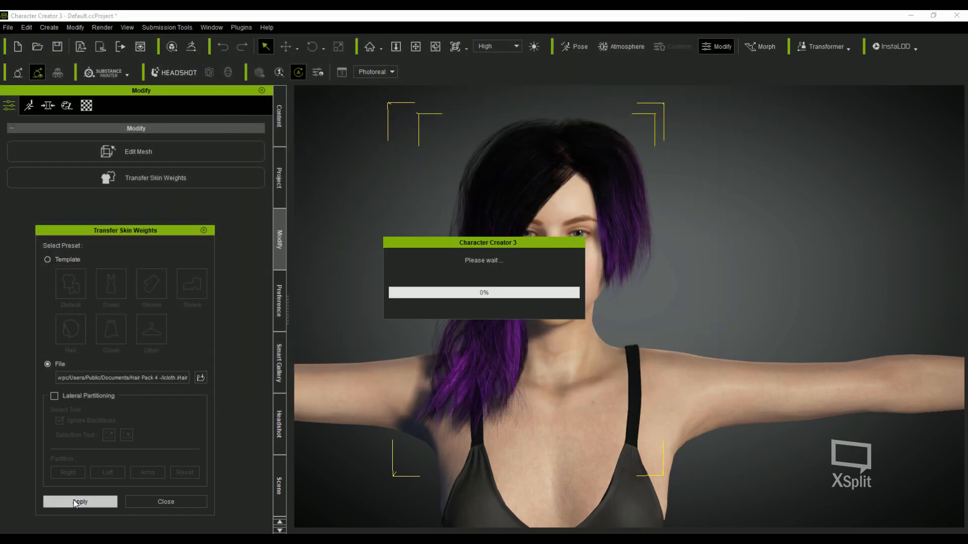
pyautogui.click(165, 503)
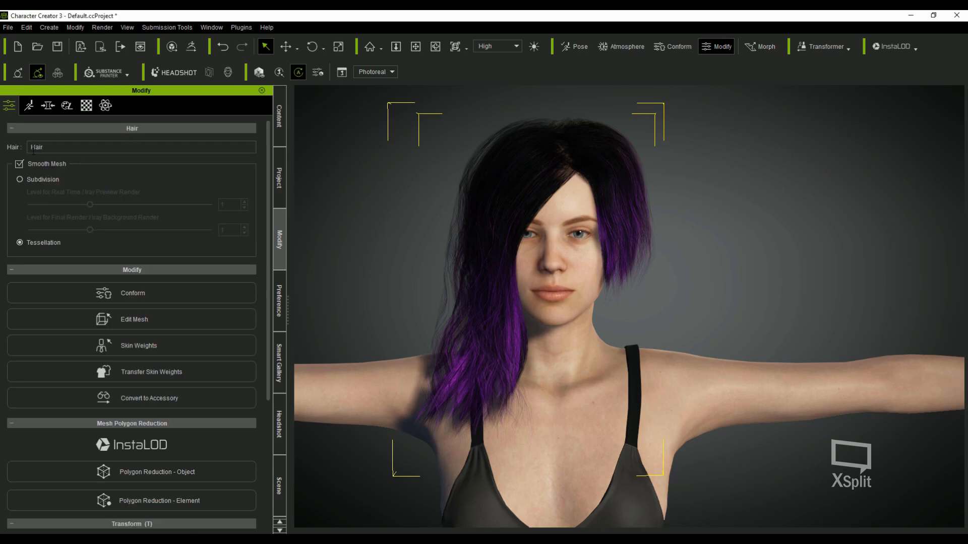
# Step: Load the stepped black-to-white gradient image as the hair material's PhysX weight map
pyautogui.click(106, 107)
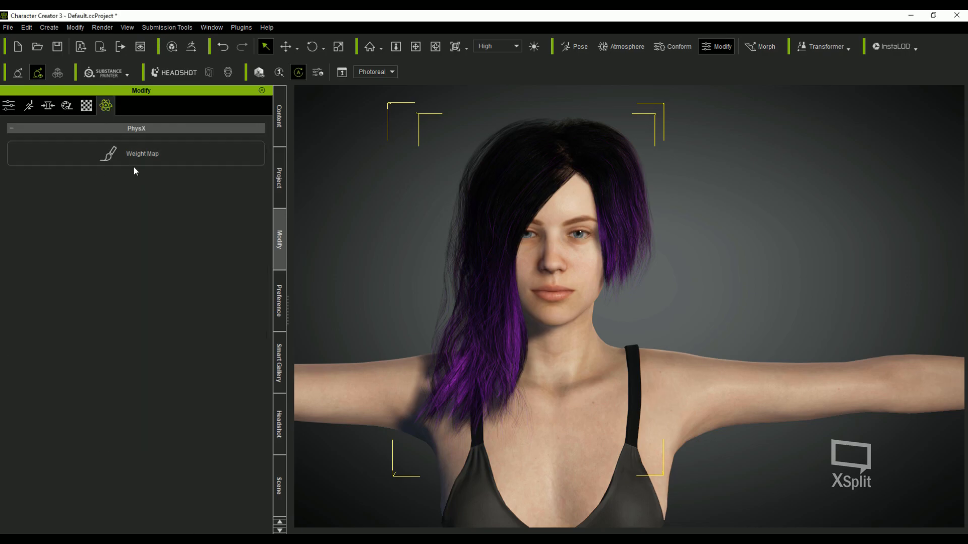
pyautogui.click(117, 155)
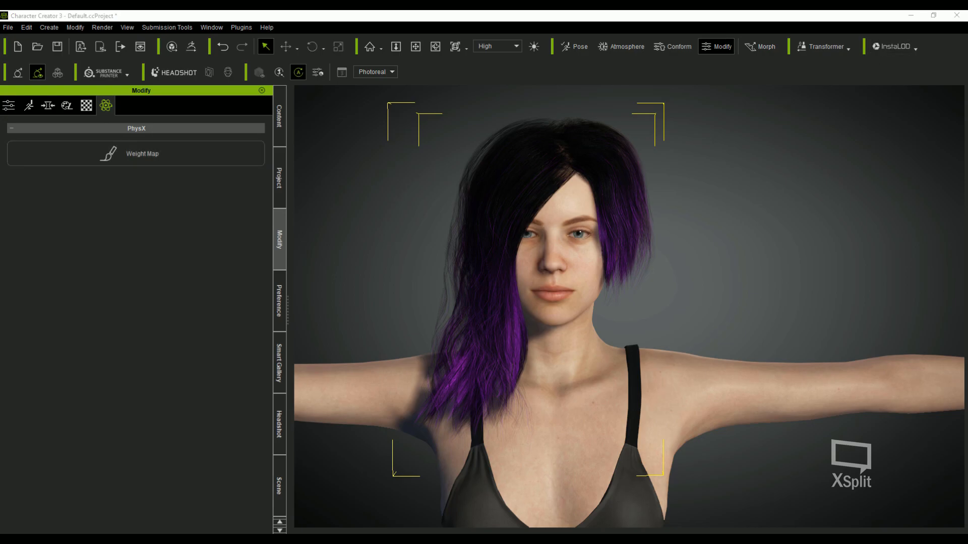
pyautogui.moveTo(640, 222); pyautogui.dragTo(184, 190)
pyautogui.click(117, 243)
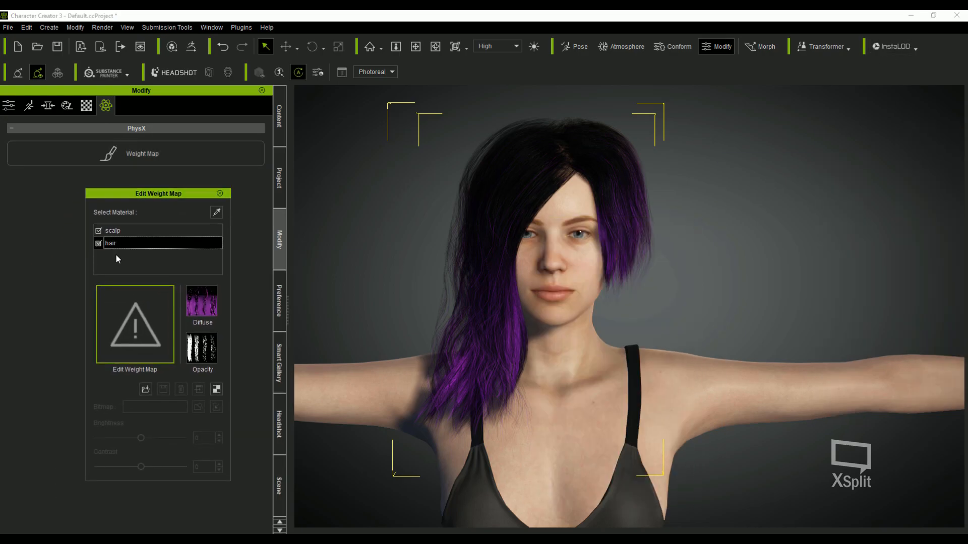
pyautogui.click(140, 323)
pyautogui.doubleClick(467, 299)
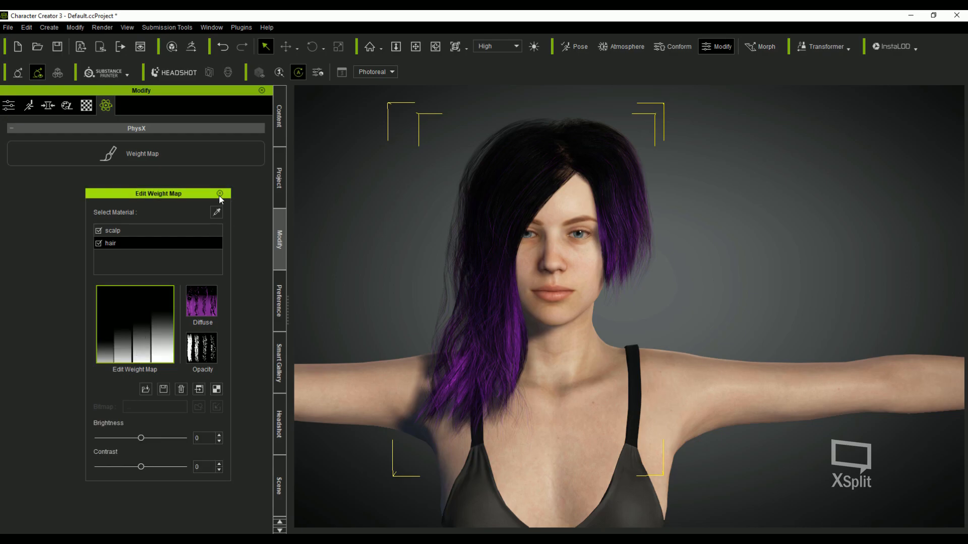
pyautogui.click(123, 233)
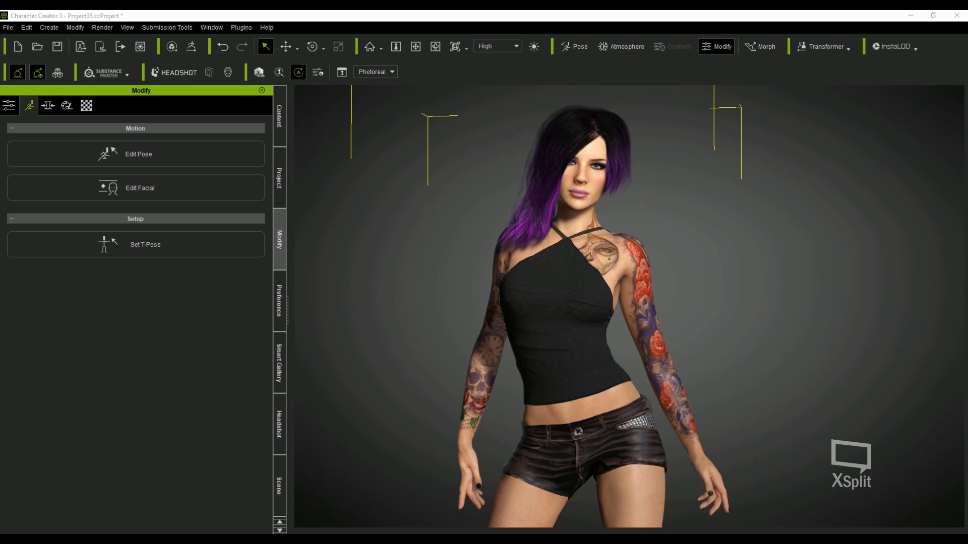
# Step: Select the tattooed avatar's hair and load a blonde Material Plus preset from the punk hair folder onto it
pyautogui.click(435, 47)
pyautogui.moveTo(742, 285); pyautogui.dragTo(672, 343)
pyautogui.moveTo(762, 324); pyautogui.dragTo(588, 304)
pyautogui.moveTo(368, 310); pyautogui.dragTo(857, 308)
pyautogui.press('q')
pyautogui.click(504, 282)
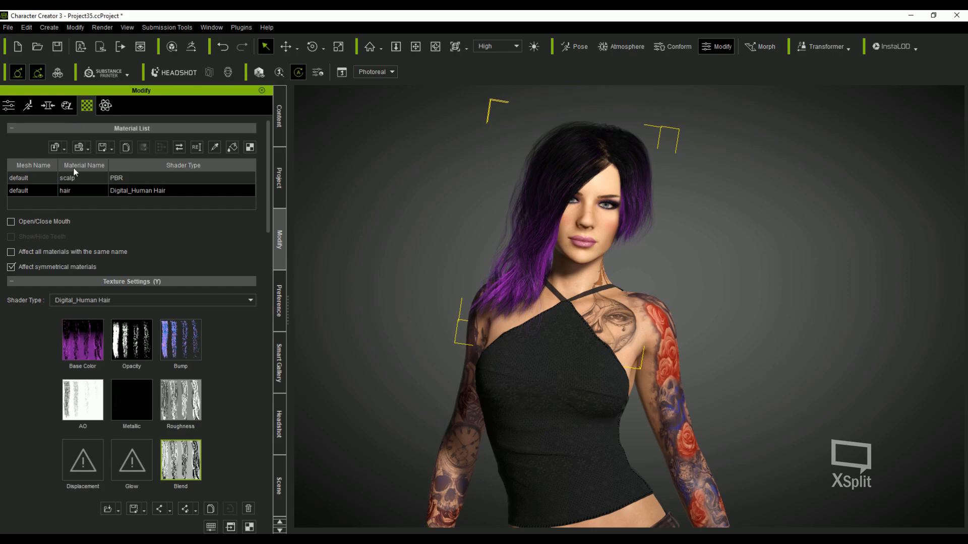
pyautogui.click(89, 147)
pyautogui.click(119, 162)
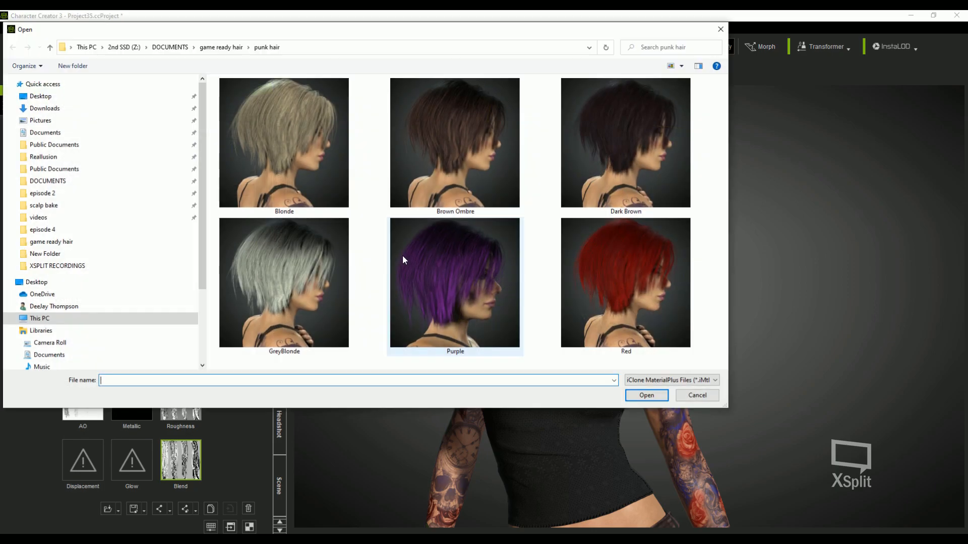
pyautogui.doubleClick(398, 257)
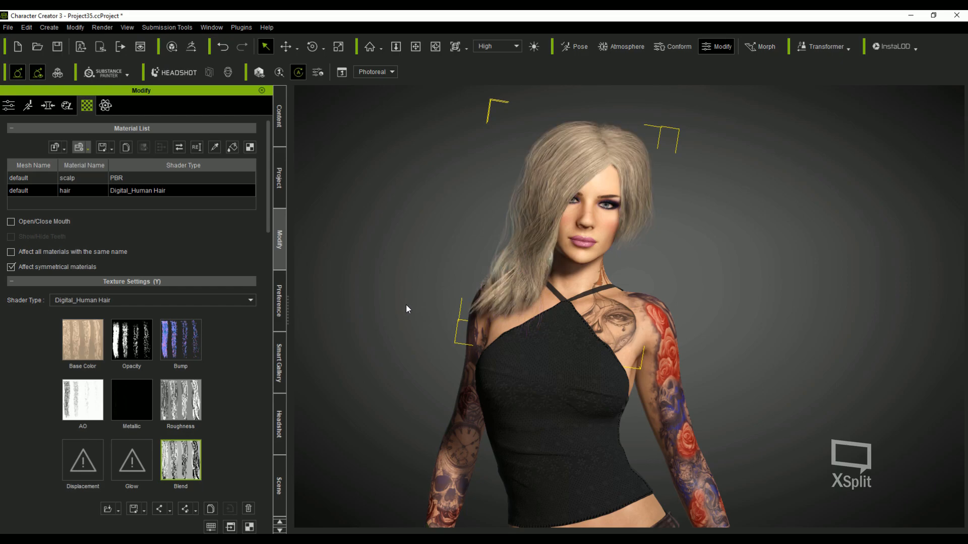
# Step: Review the blonde and red hair material variants from several sides of the avatar
pyautogui.click(436, 46)
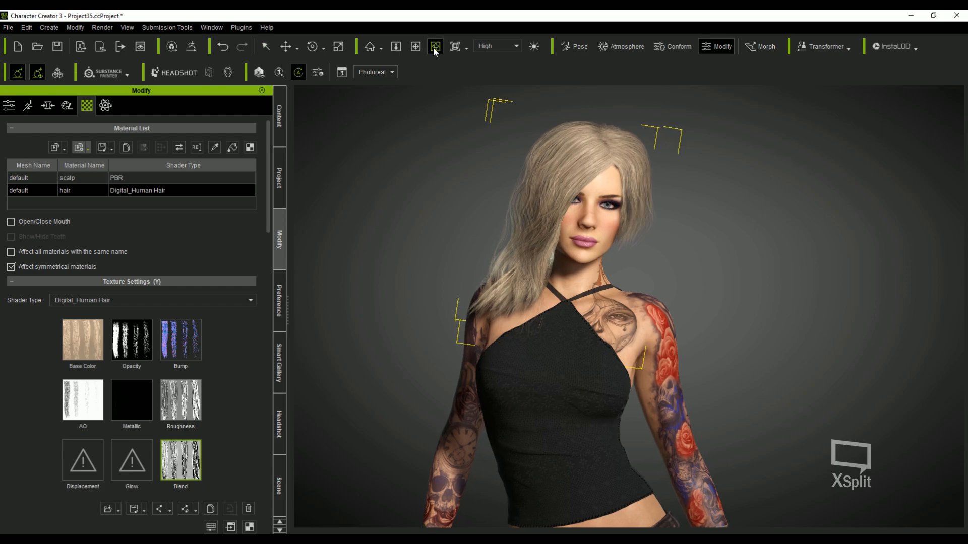
pyautogui.moveTo(436, 94); pyautogui.dragTo(688, 320)
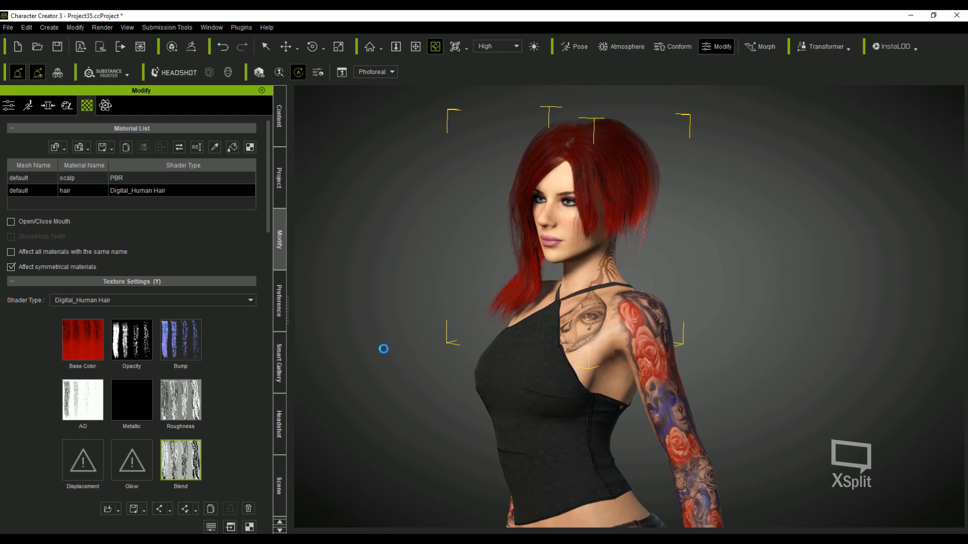
pyautogui.moveTo(384, 346); pyautogui.dragTo(414, 345)
pyautogui.moveTo(306, 320); pyautogui.dragTo(415, 406)
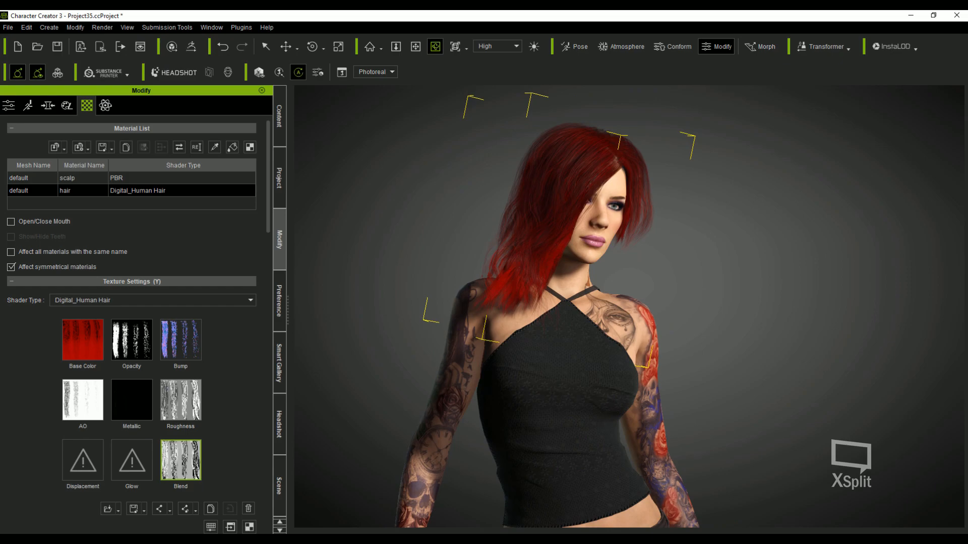
pyautogui.moveTo(891, 380); pyautogui.dragTo(925, 404)
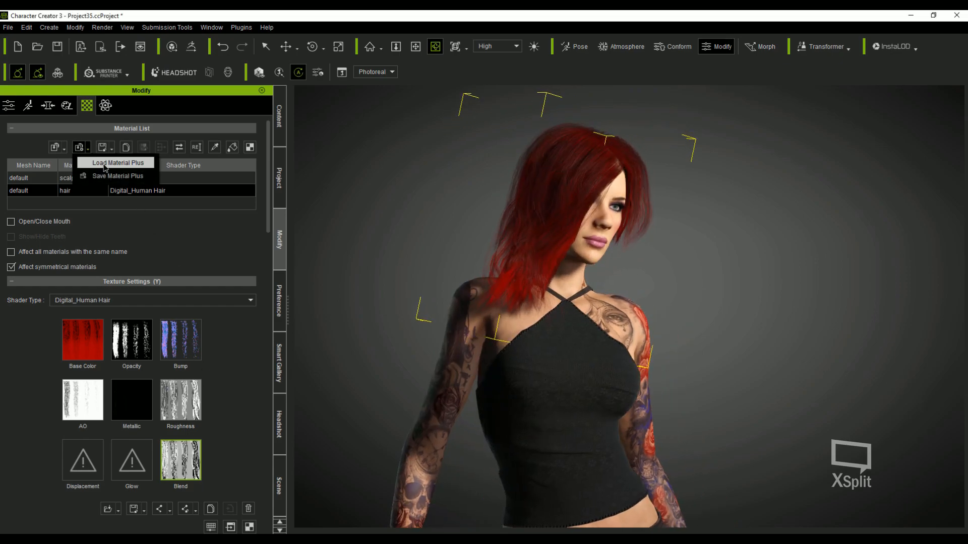
# Step: Load the black-to-grey ombre Material Plus preset onto the hair, view it from the side and deselect the hair
pyautogui.click(106, 163)
pyautogui.doubleClick(332, 335)
pyautogui.moveTo(330, 336); pyautogui.dragTo(452, 352)
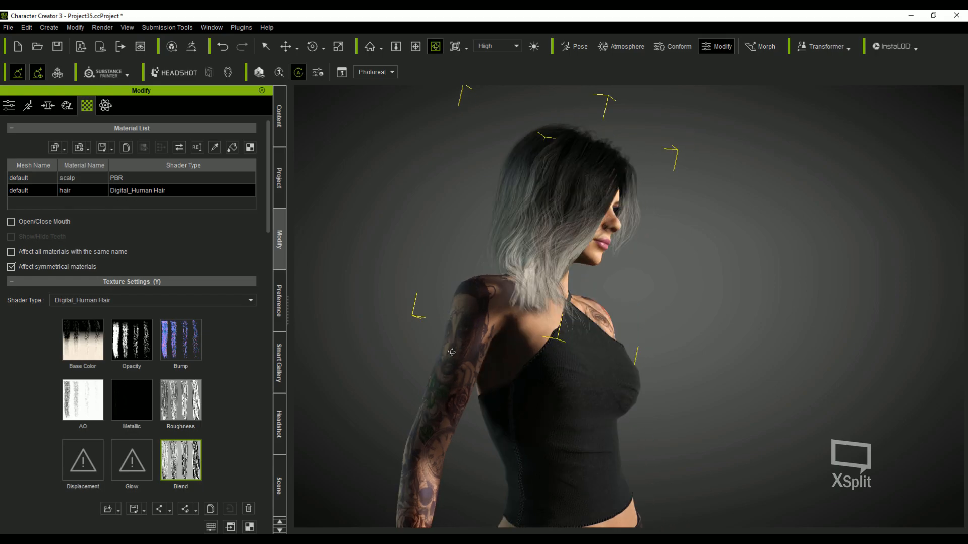
pyautogui.click(375, 144)
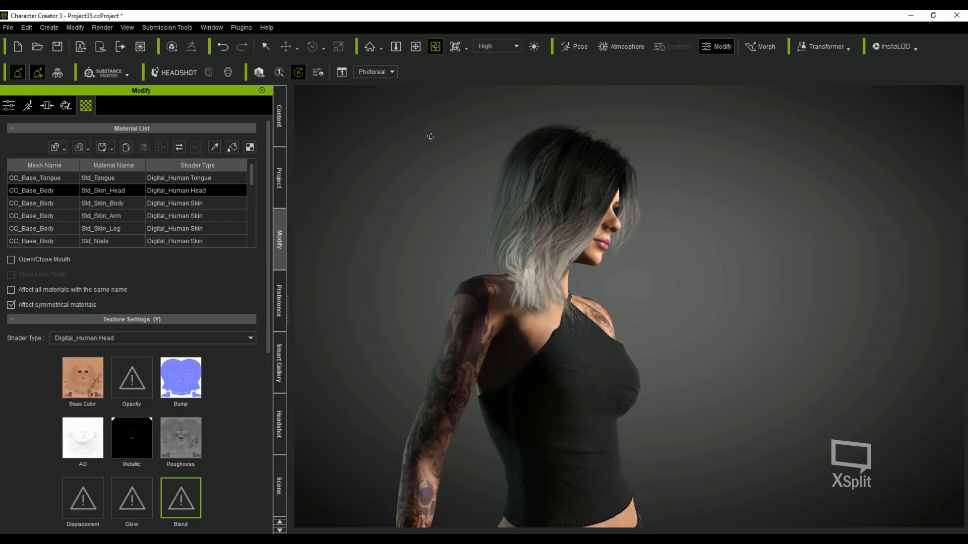